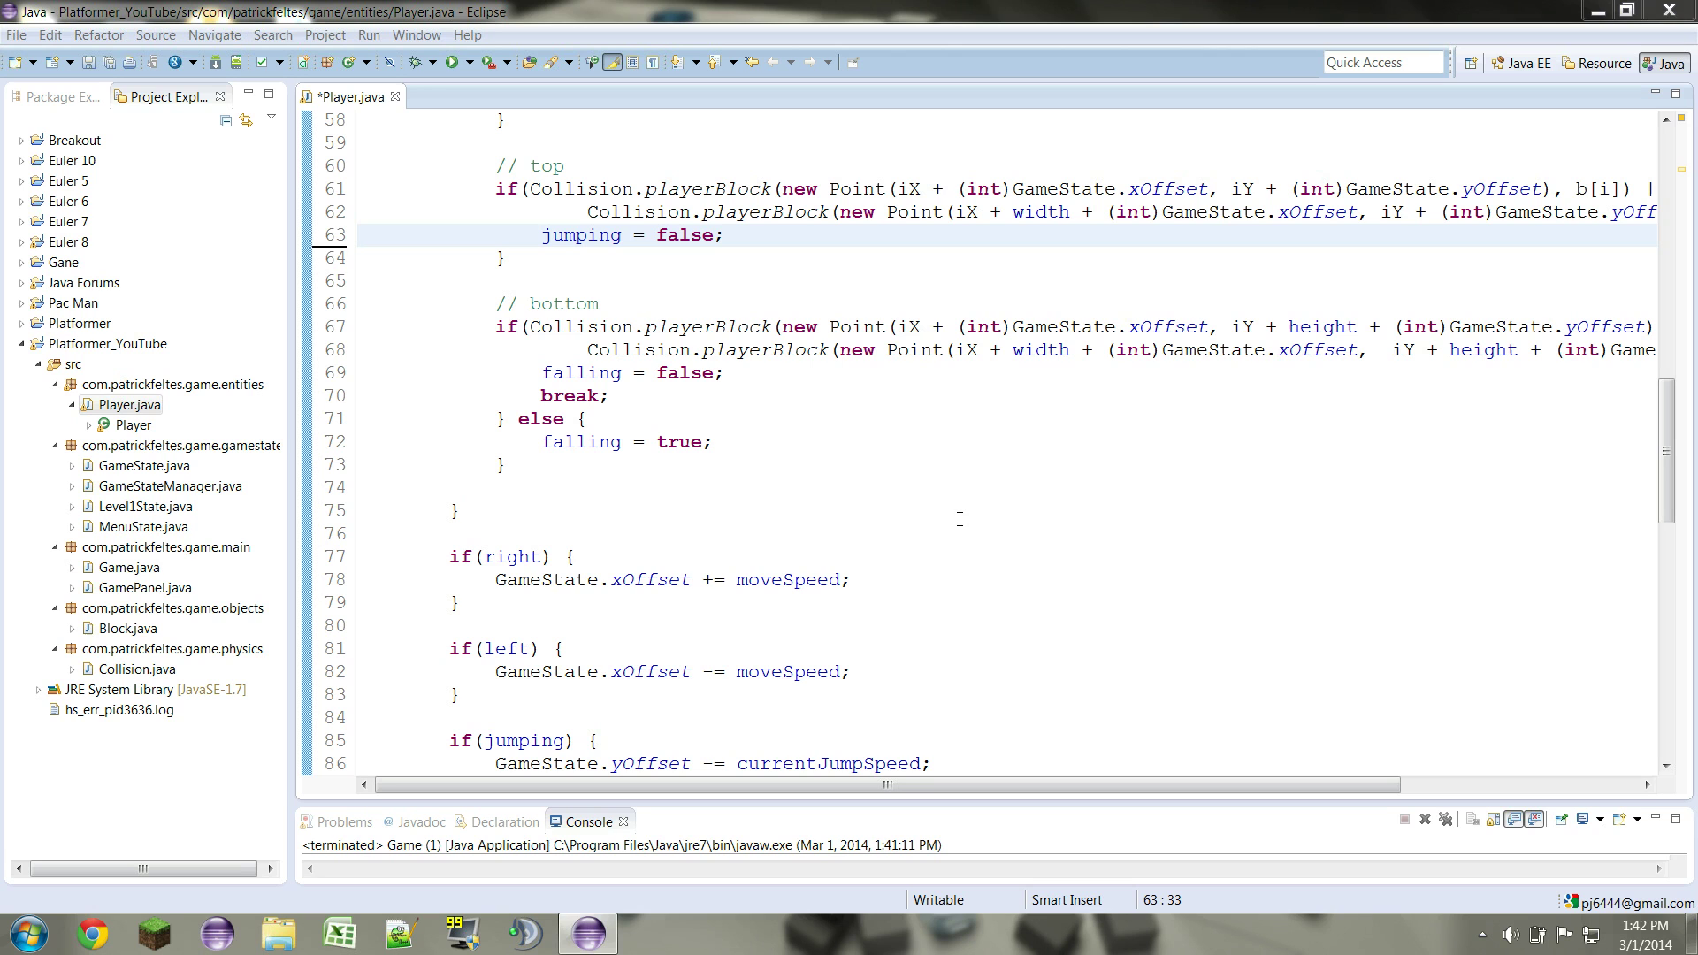
Delete the private boolean topCollision declaration on line 17 of Player.java
{"action": "left_click", "coordinate": [1047, 511]}
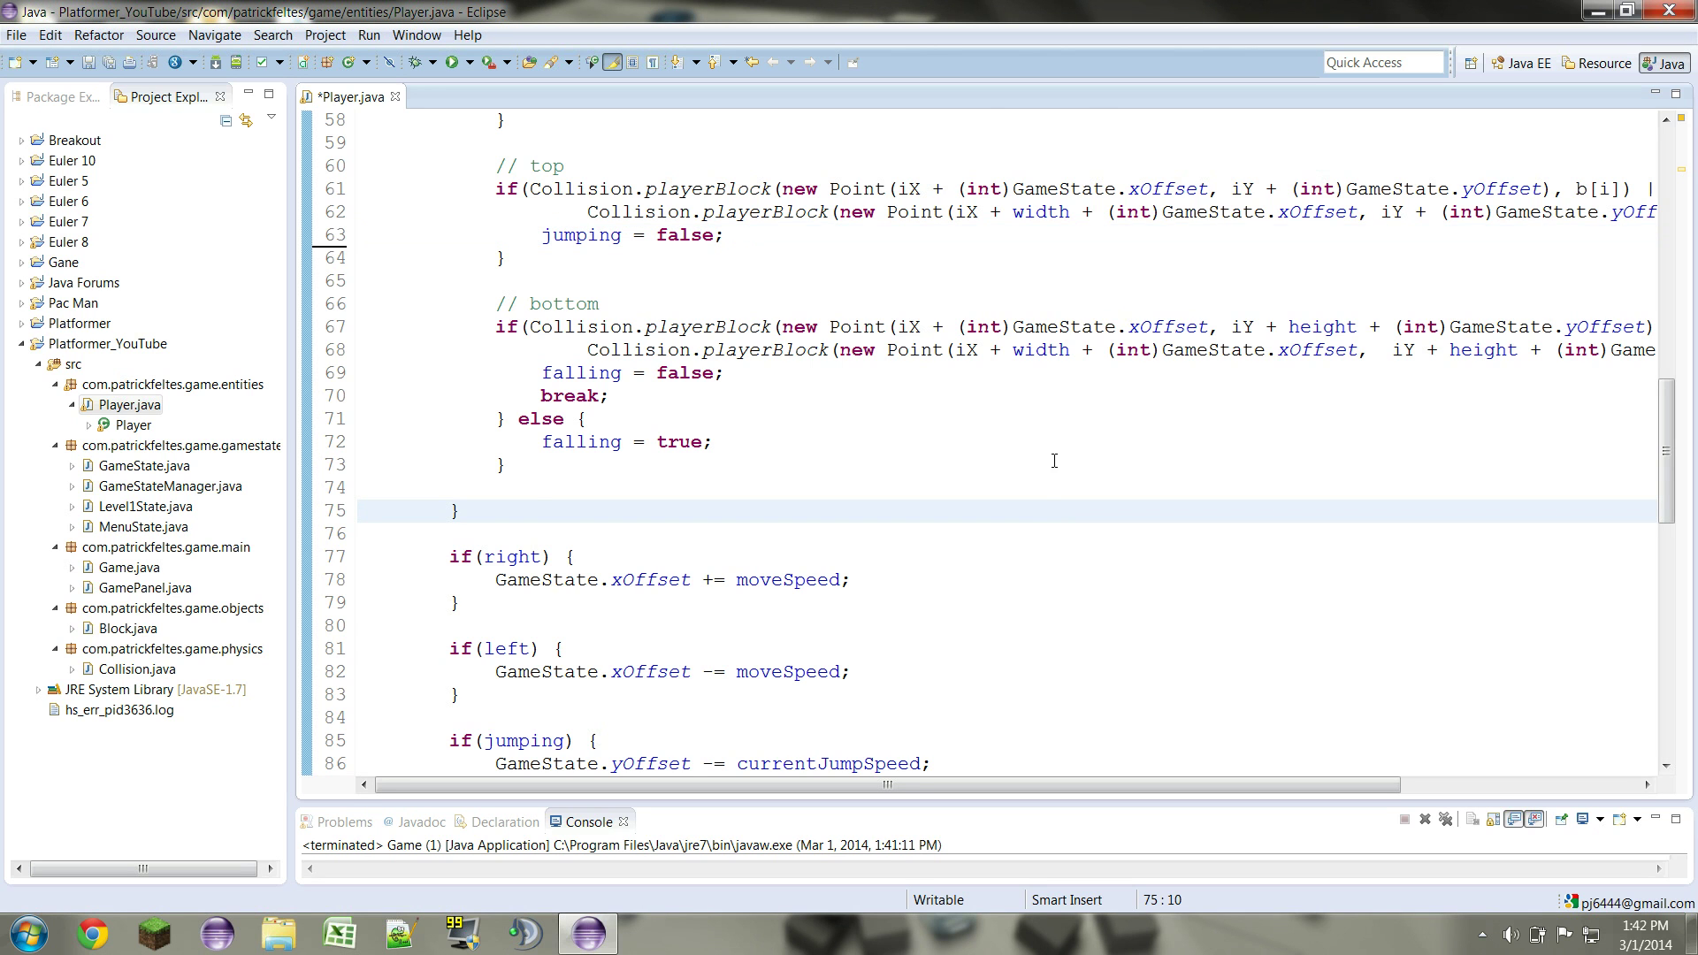
{"action": "scroll", "coordinate": [1053, 459], "scroll_direction": "up", "scroll_amount": 5}
{"action": "scroll", "coordinate": [1053, 459], "scroll_direction": "up", "scroll_amount": 6}
{"action": "scroll", "coordinate": [1053, 459], "scroll_direction": "up", "scroll_amount": 8}
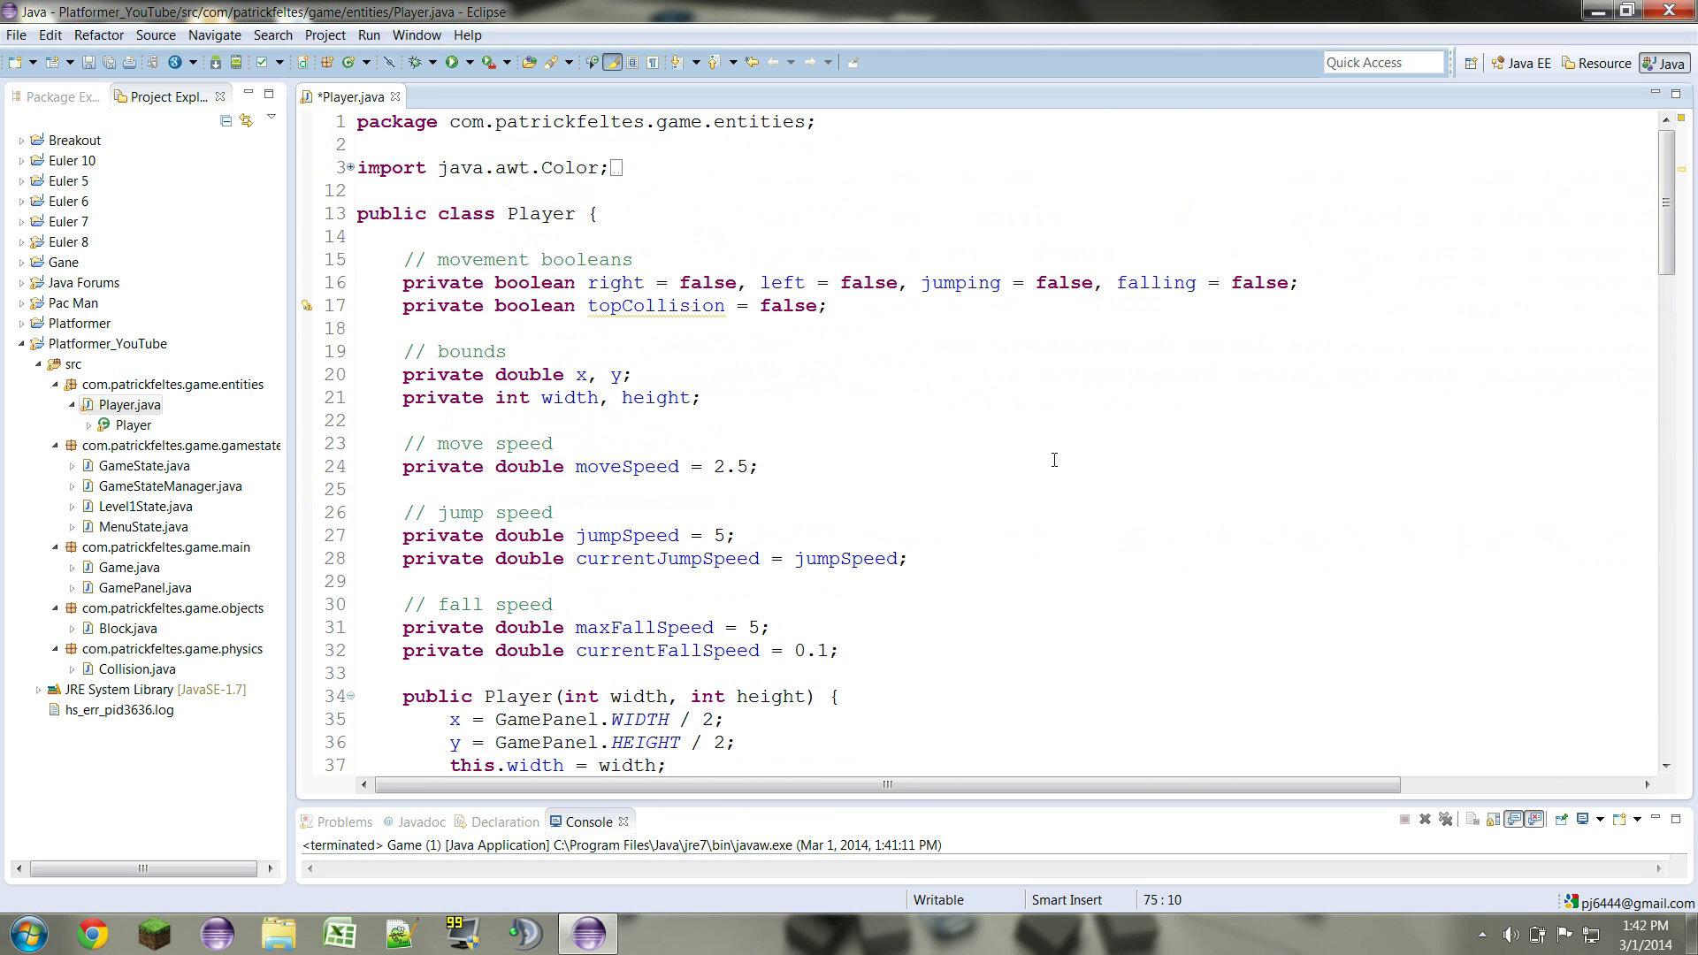
{"action": "left_click", "coordinate": [831, 307]}
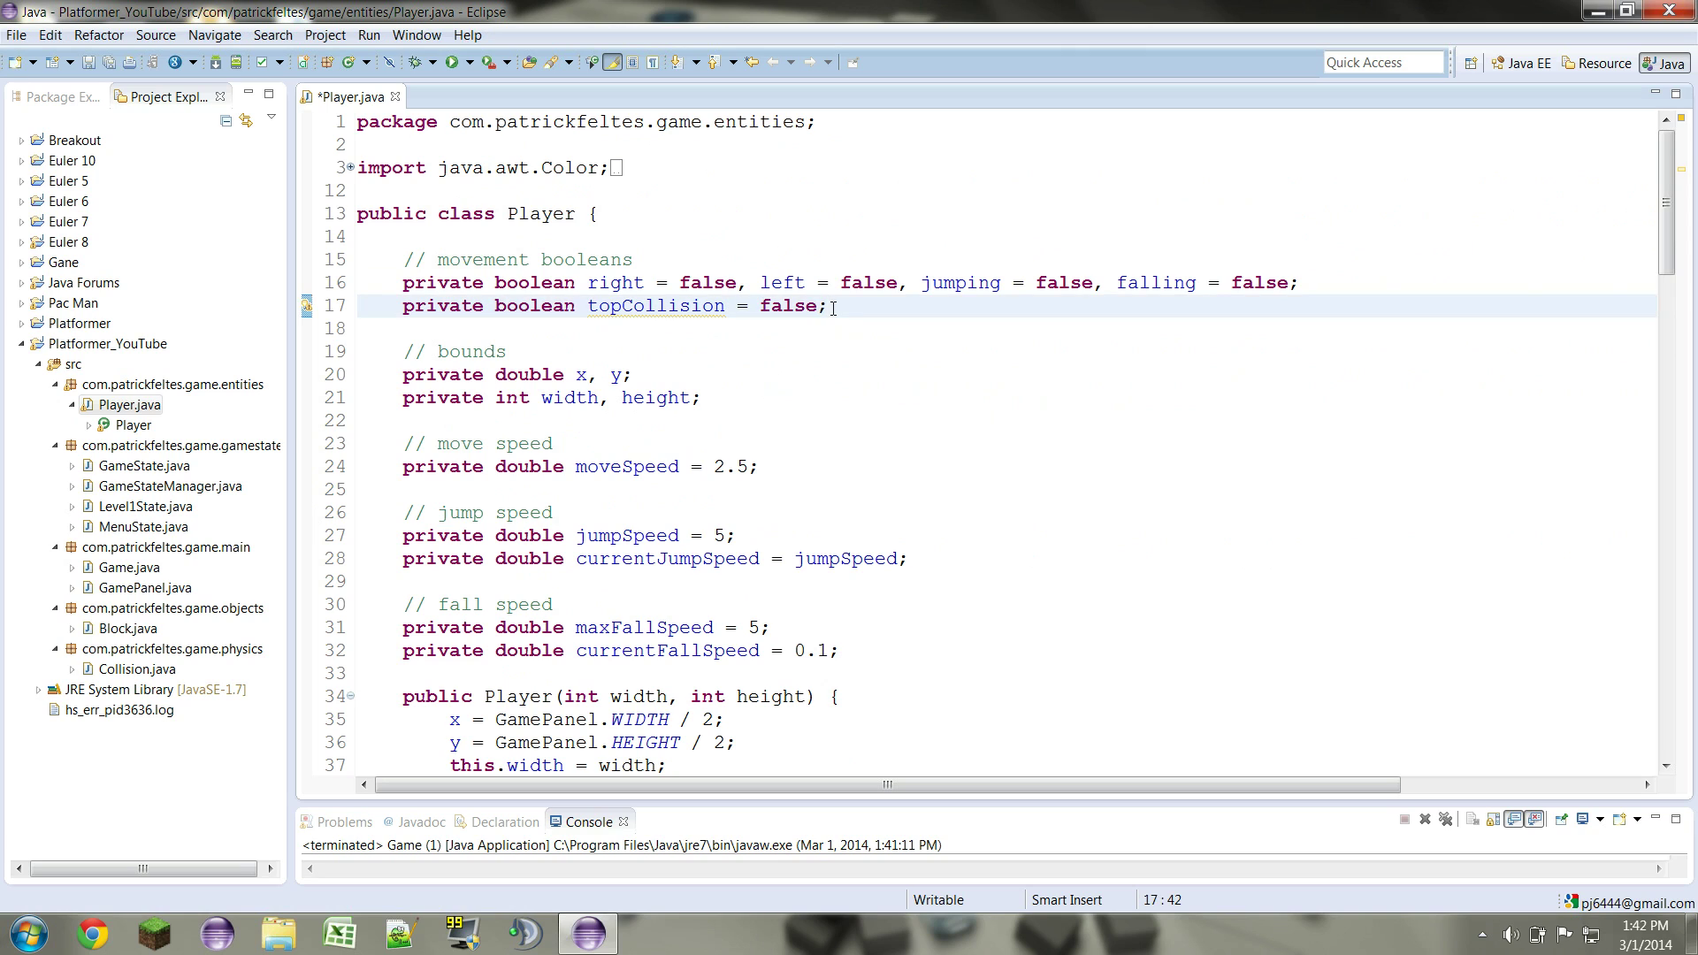
{"action": "key", "text": "shift+Home"}
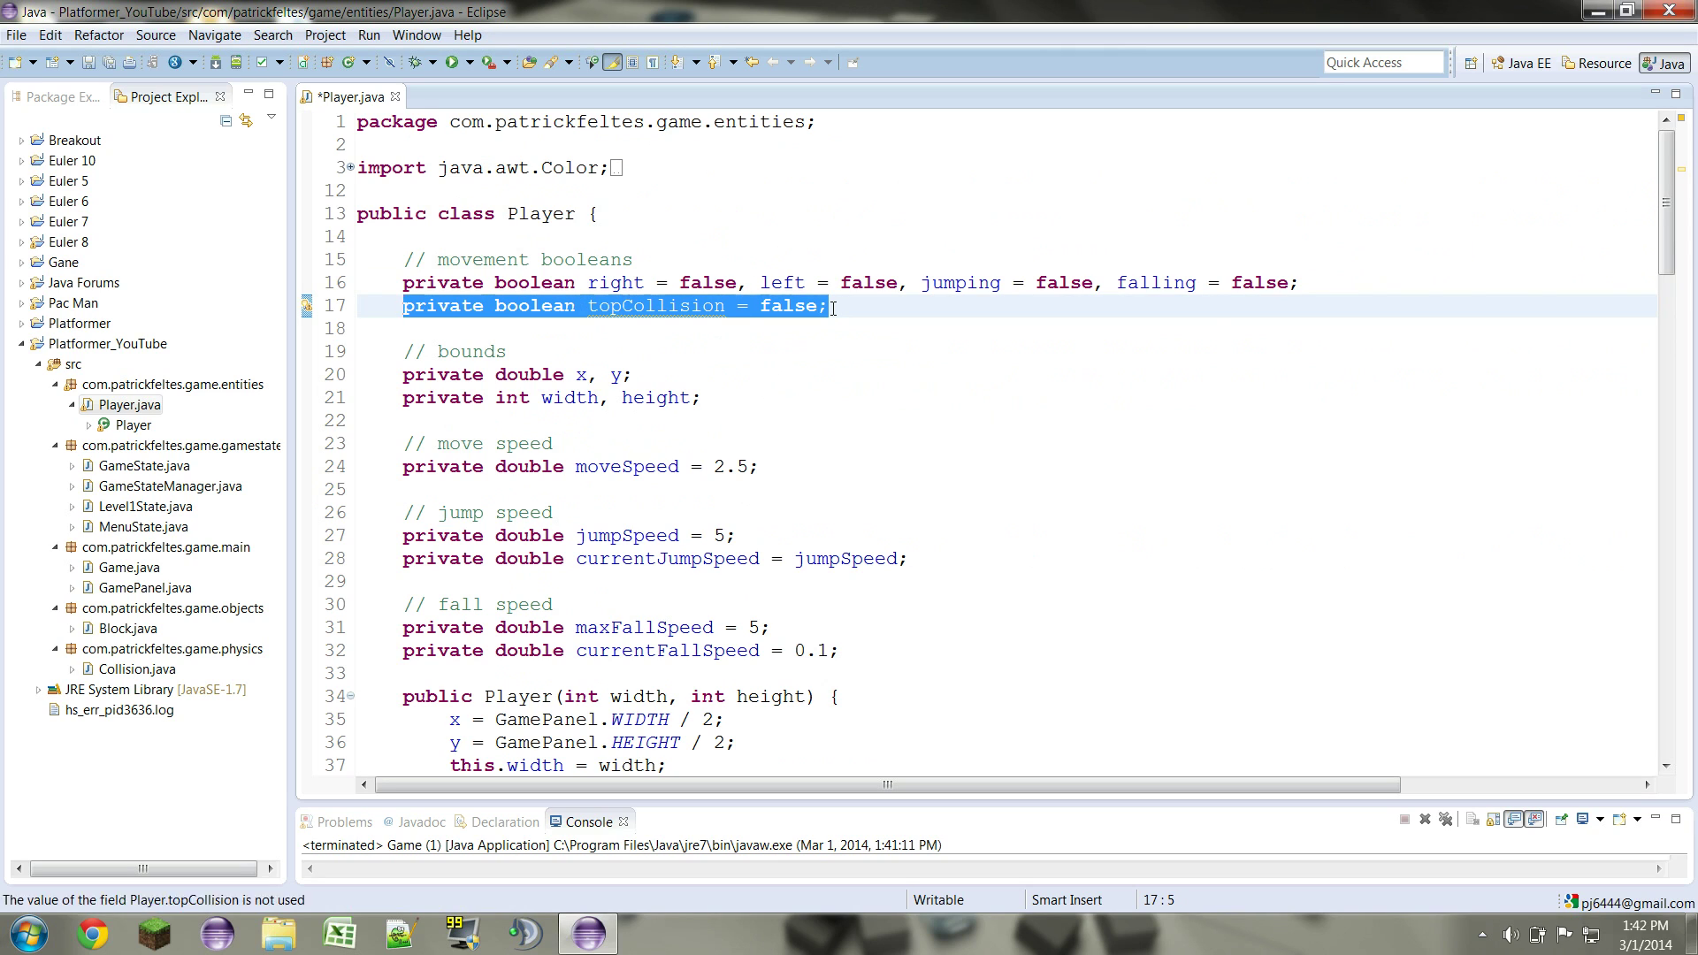
{"action": "key", "text": "BackSpace"}
{"action": "key", "text": "BackSpace"}
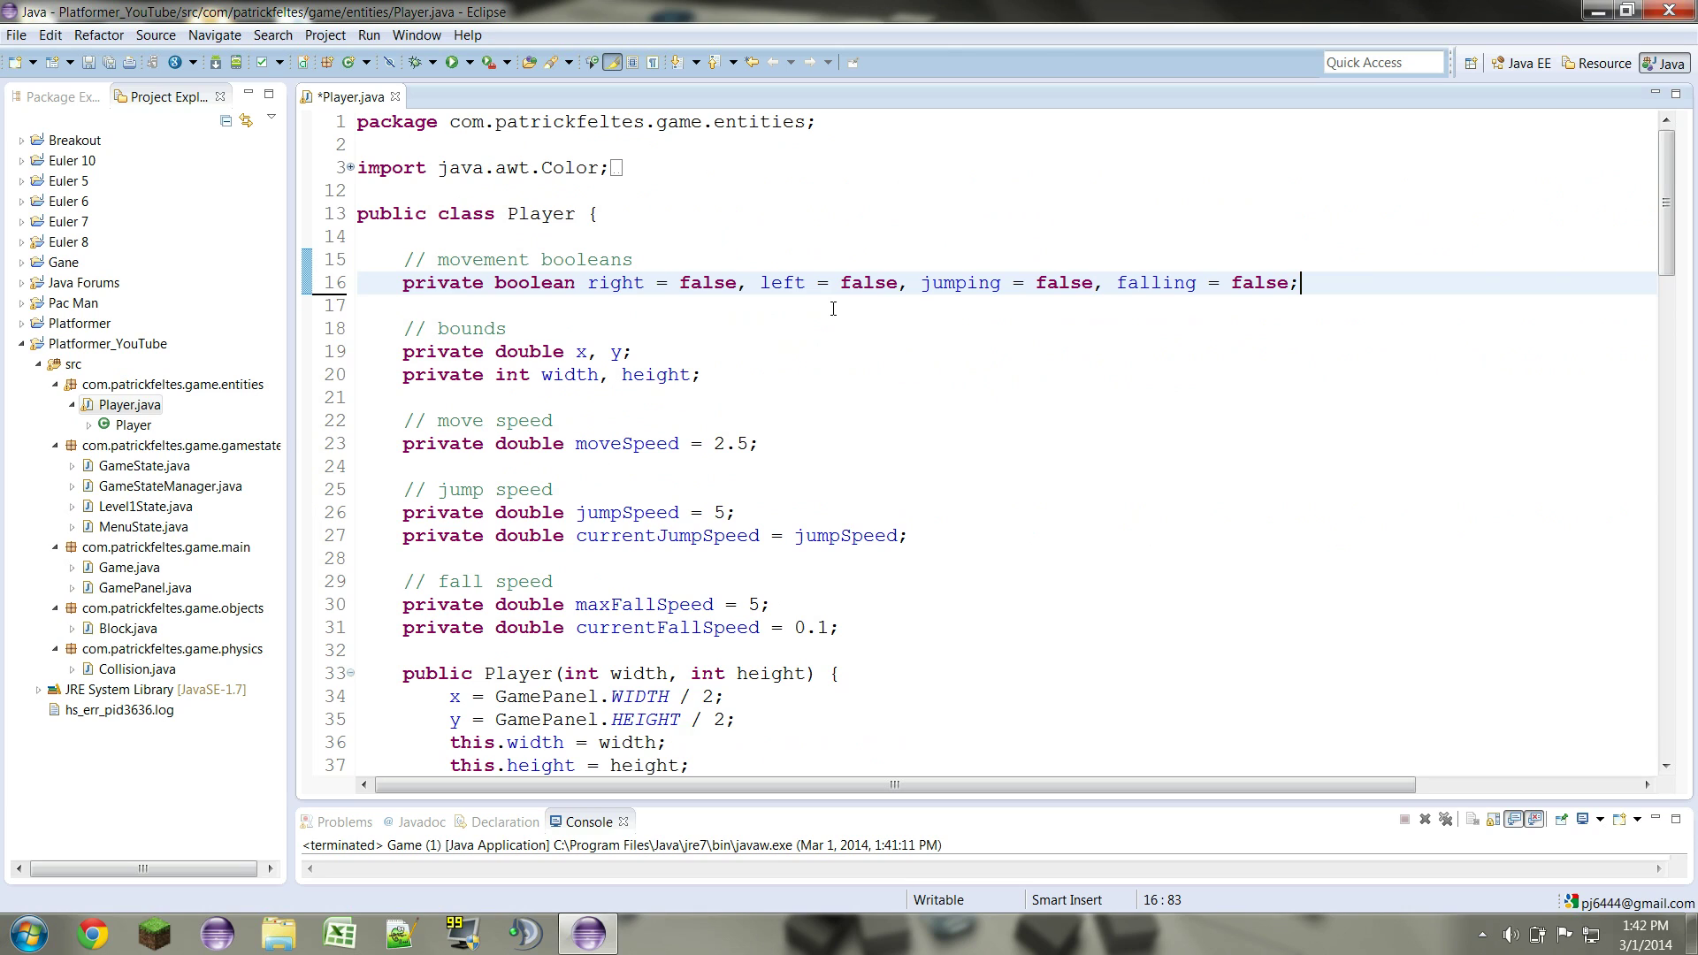
Briefly change moveSpeed from 2.5 to 1, then restore it to 2.5
{"action": "key", "text": "Down"}
{"action": "key", "text": "Down"}
{"action": "key", "text": "Down"}
{"action": "key", "text": "Down"}
{"action": "key", "text": "Down"}
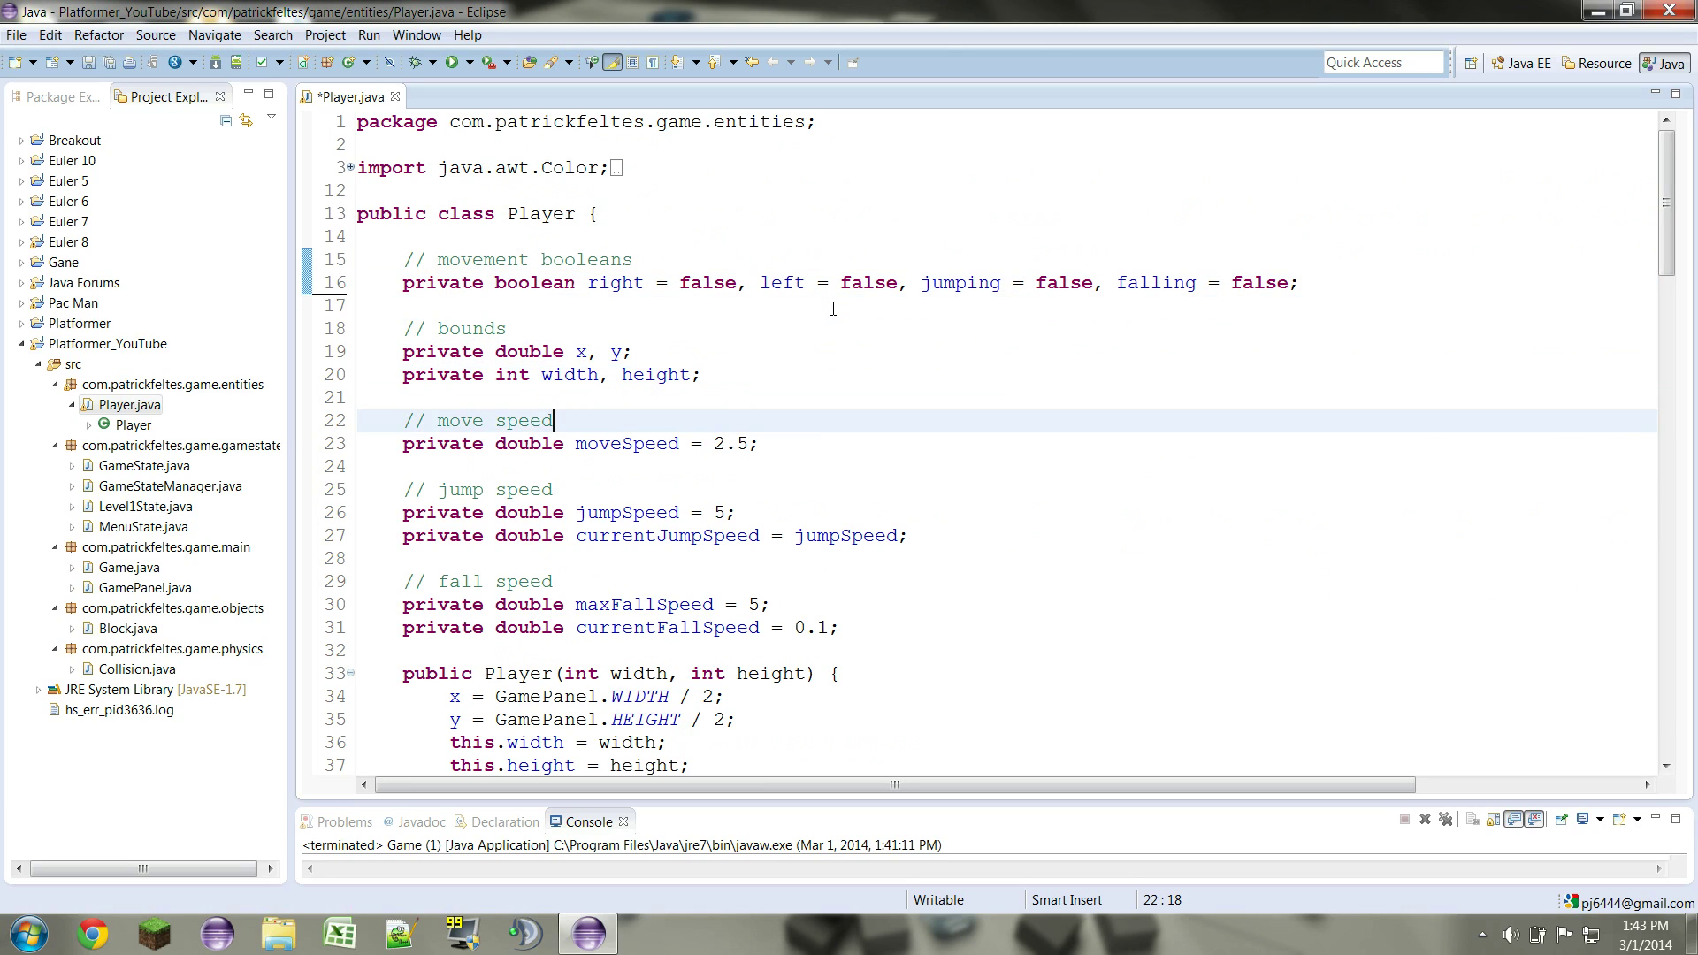
{"action": "key", "text": "Down"}
{"action": "key", "text": "Left"}
{"action": "key", "text": "BackSpace"}
{"action": "key", "text": "BackSpace"}
{"action": "key", "text": "BackSpace"}
{"action": "type", "text": "1"}
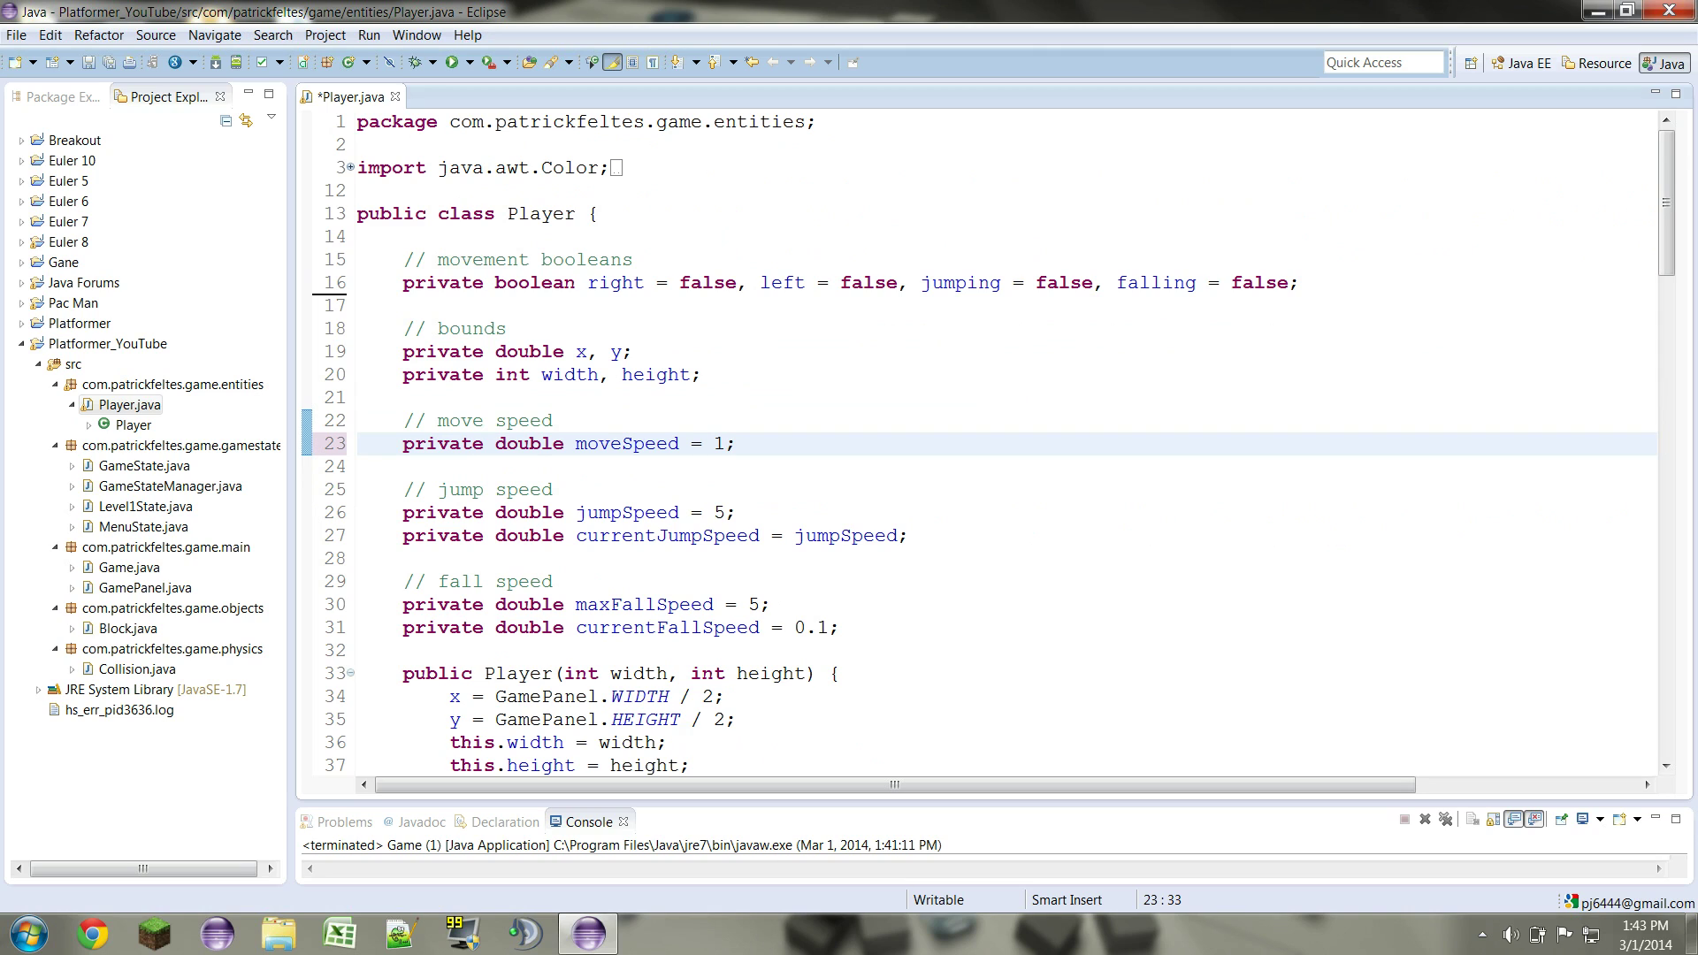
{"action": "key", "text": "BackSpace"}
{"action": "type", "text": "2.5"}
Add 'private boolean topCollision = false;' on the line below the movement booleans
{"action": "key", "text": "Up"}
{"action": "key", "text": "Up"}
{"action": "key", "text": "Up"}
{"action": "key", "text": "Up"}
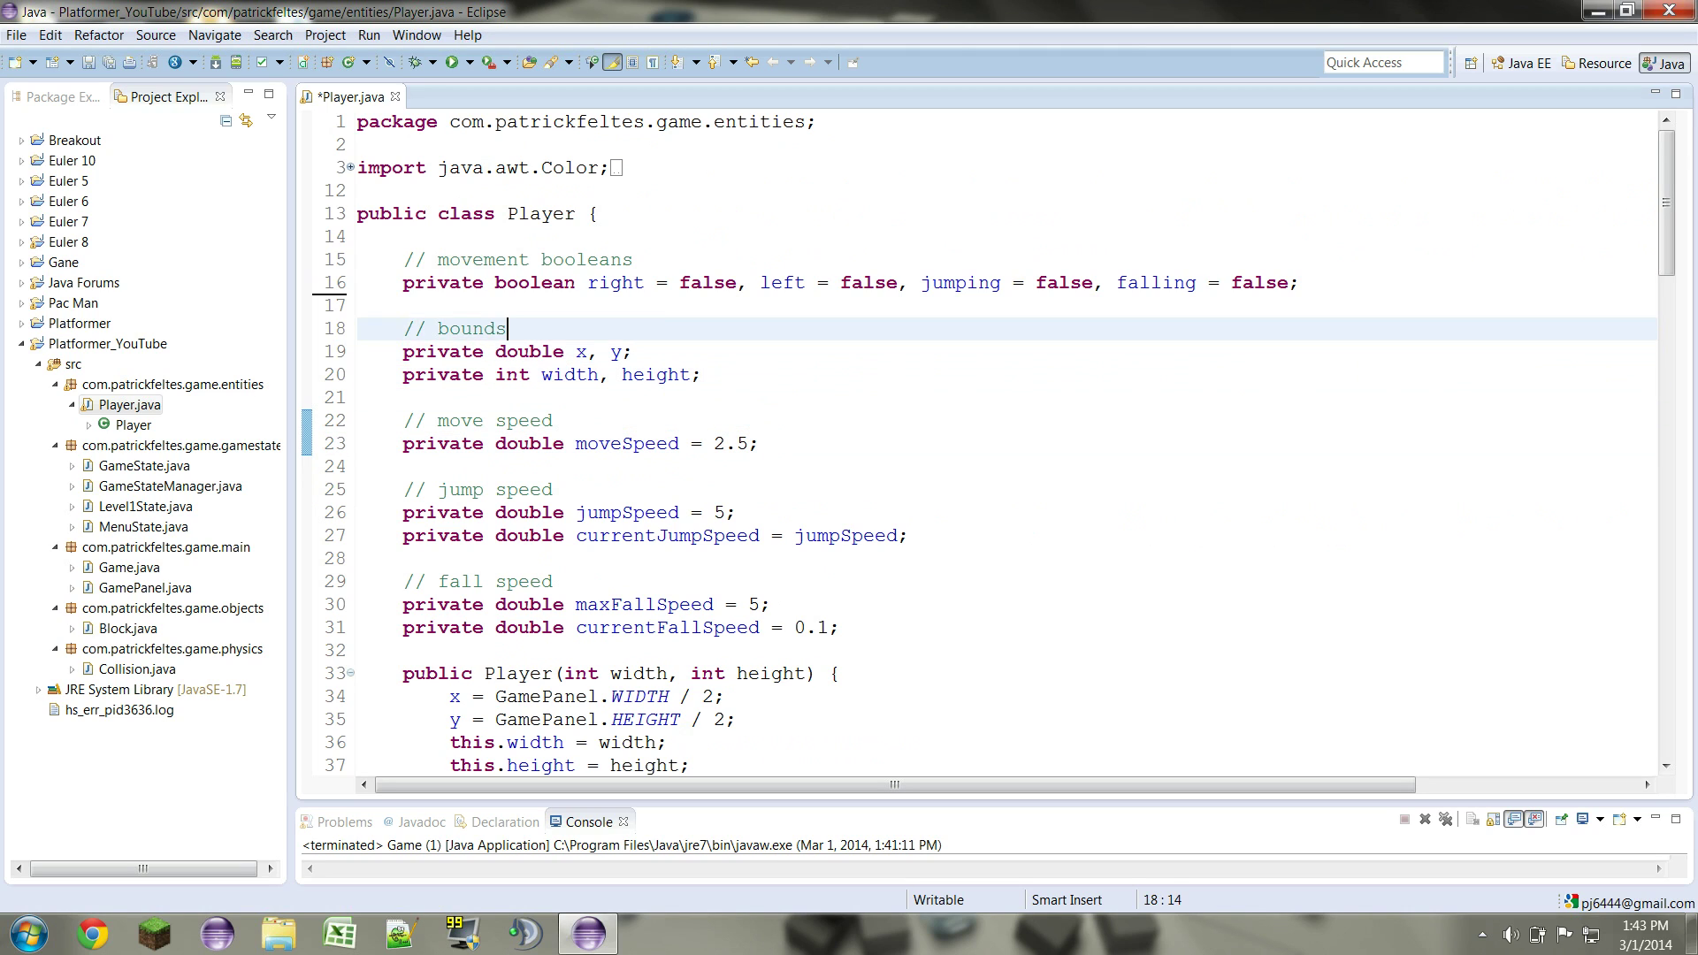
{"action": "key", "text": "Up"}
{"action": "key", "text": "Return"}
{"action": "key", "text": "Up"}
{"action": "type", "text": "p"}
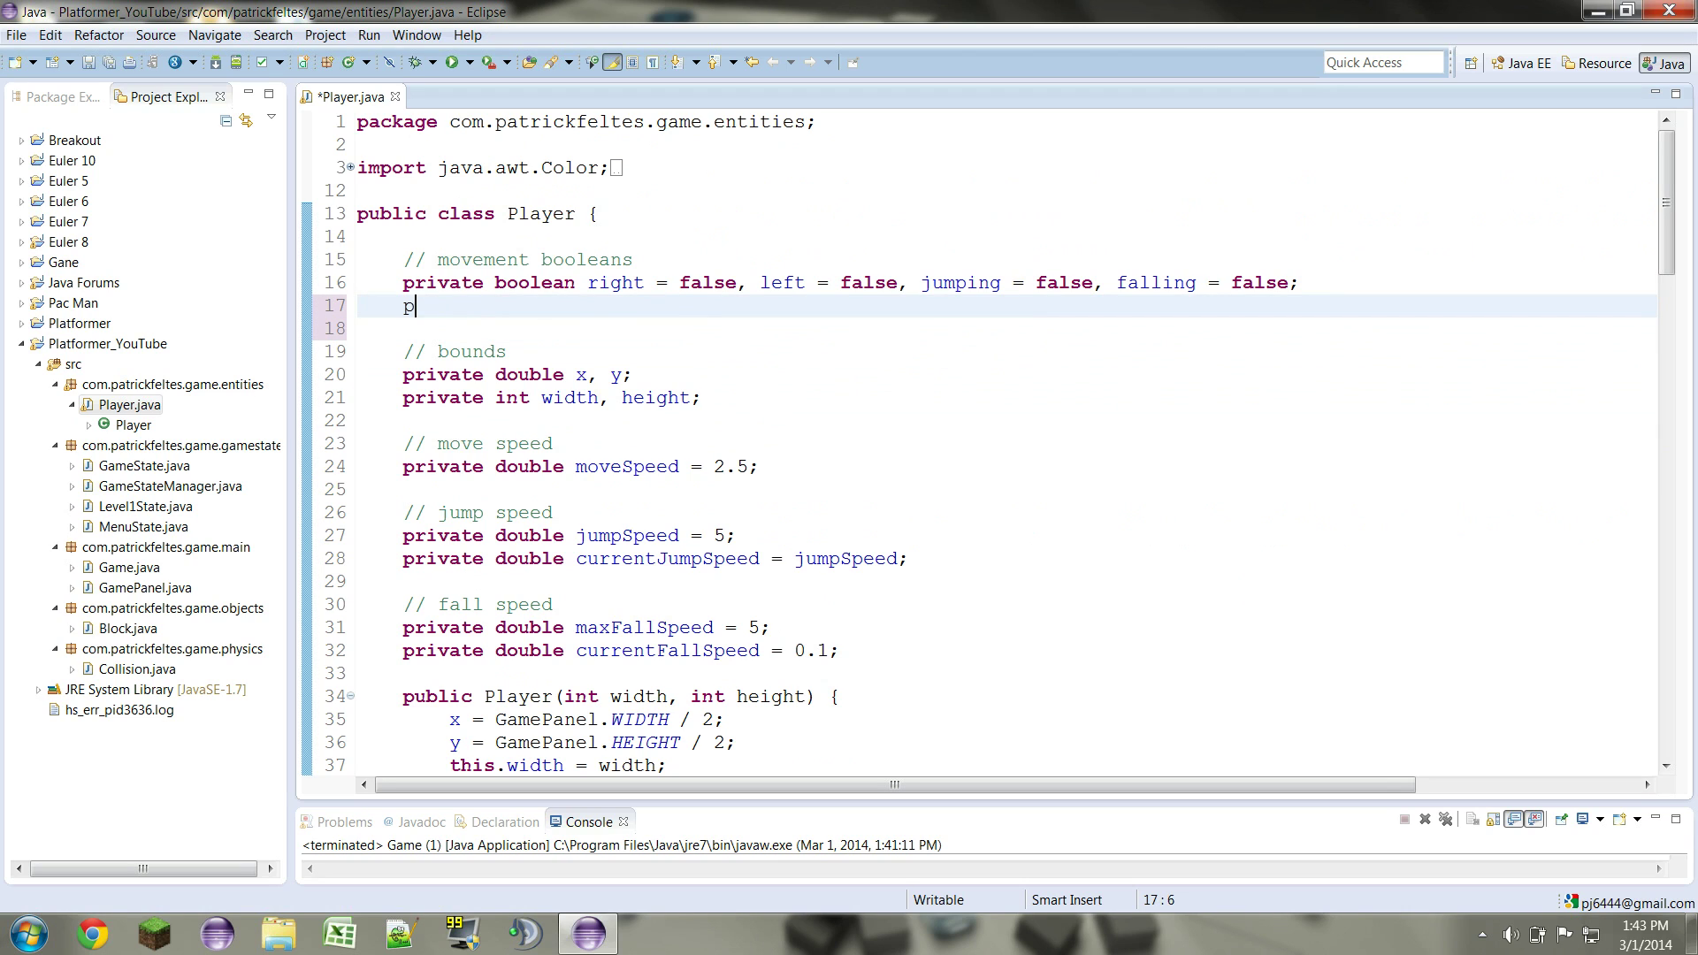
{"action": "type", "text": "rivate boolean "}
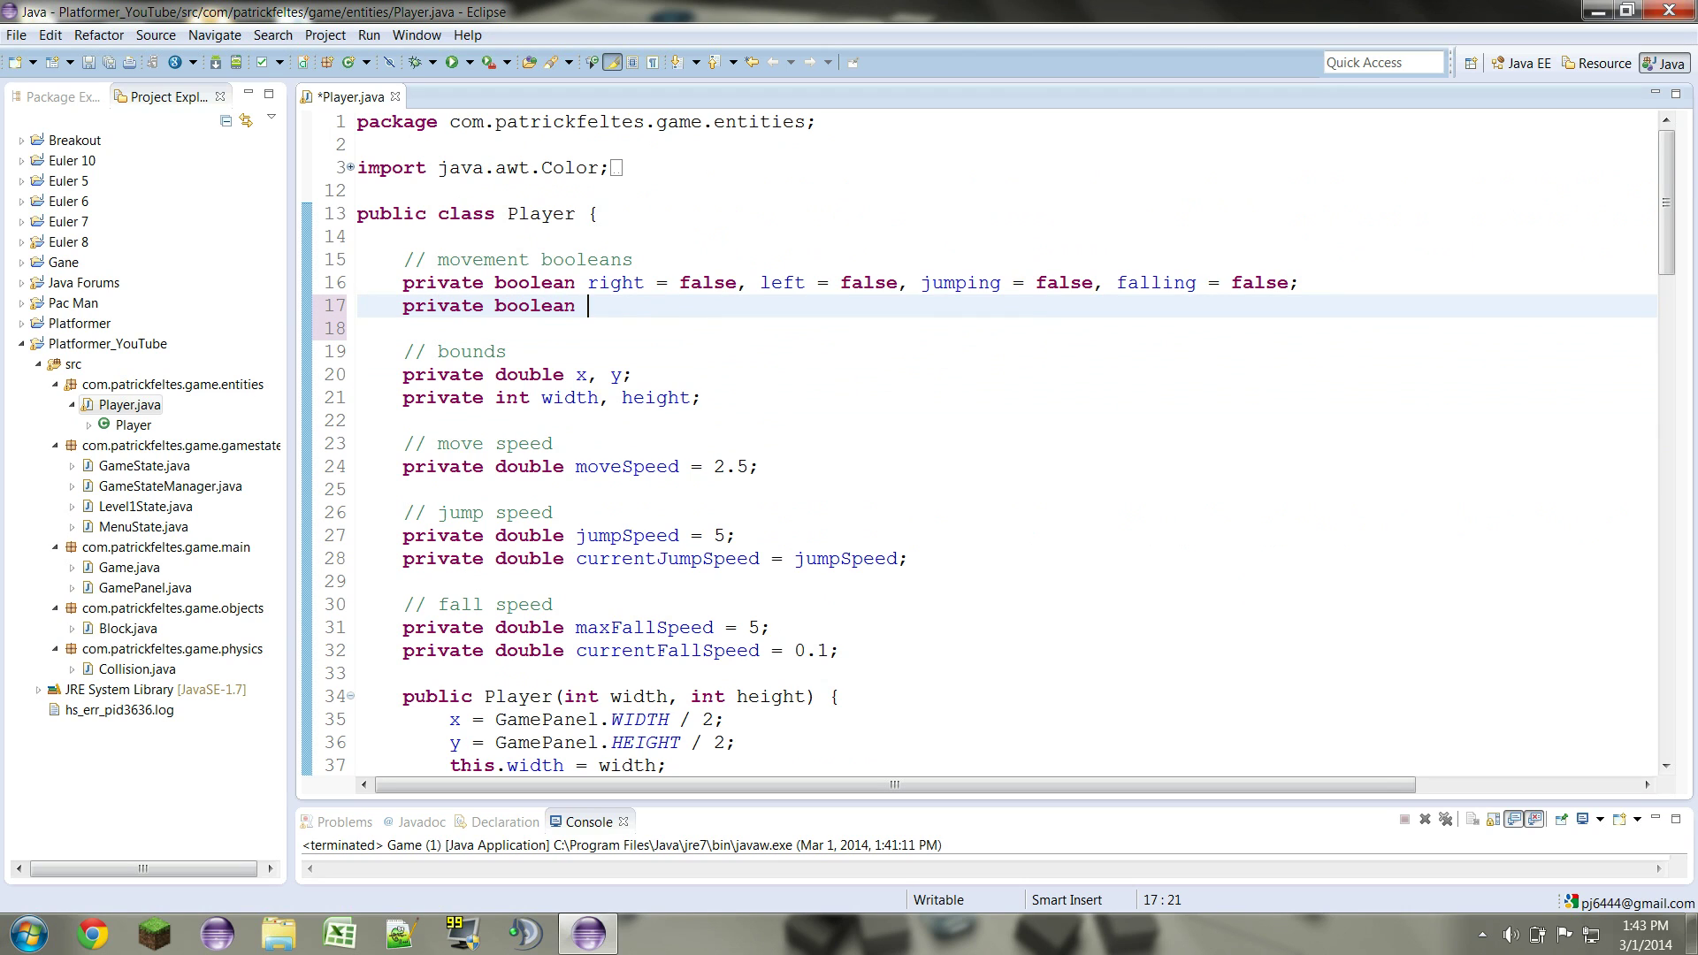
{"action": "type", "text": "topCollision"}
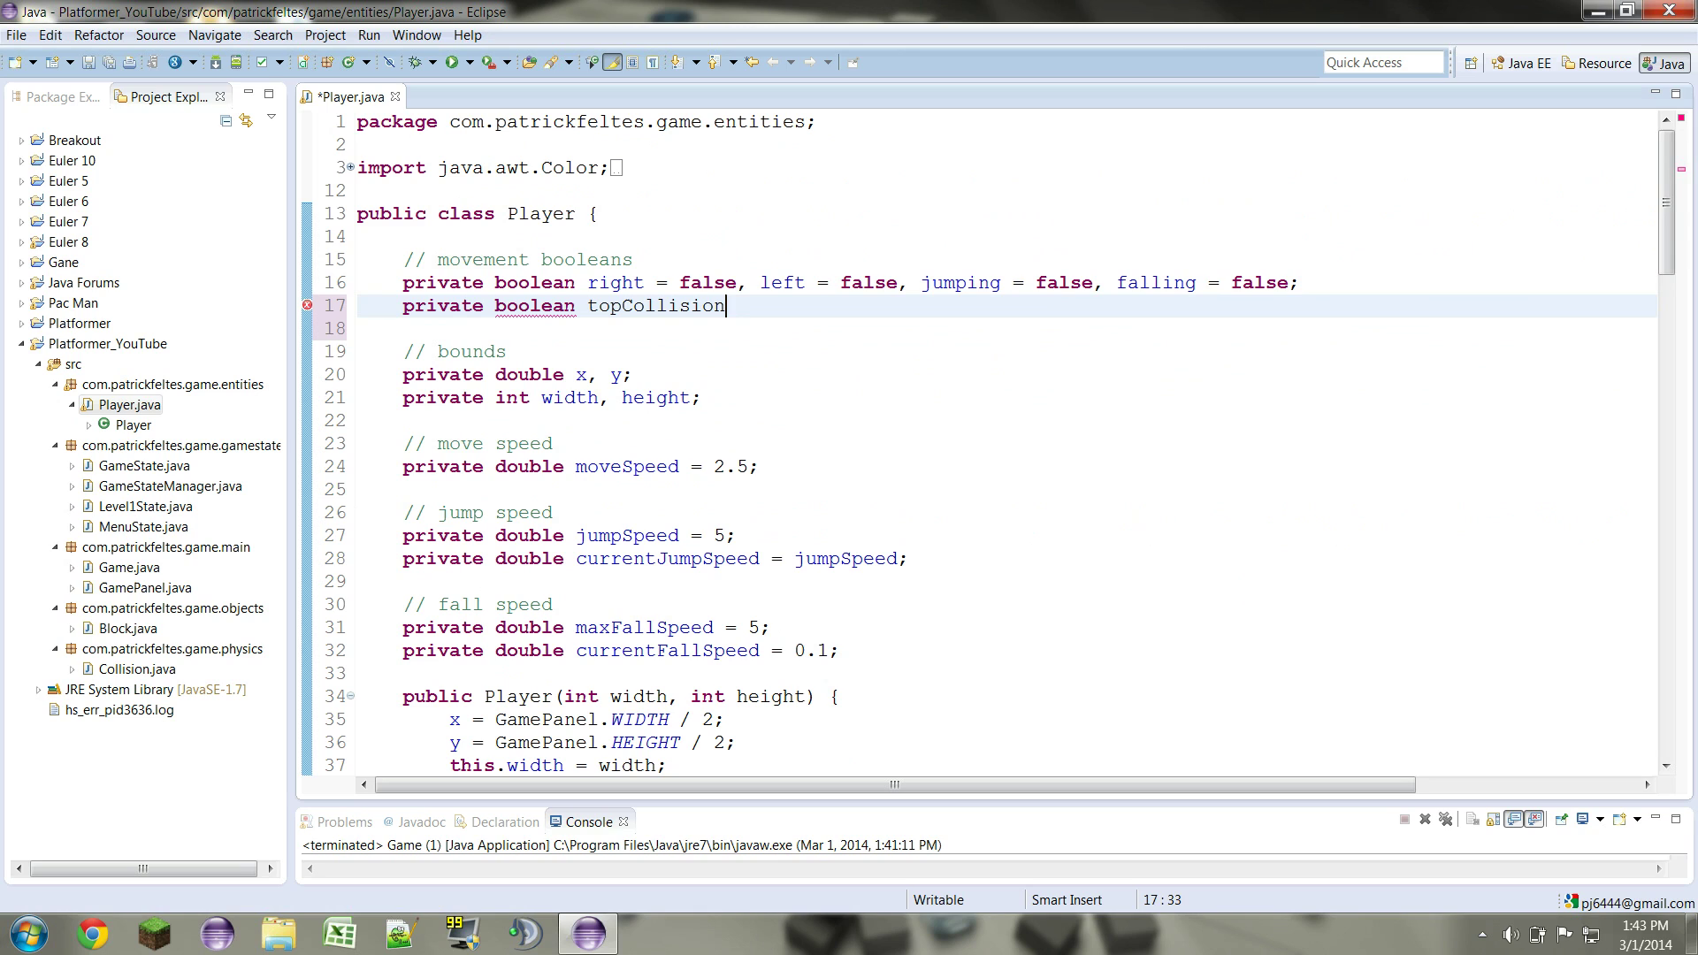
{"action": "type", "text": " = false;"}
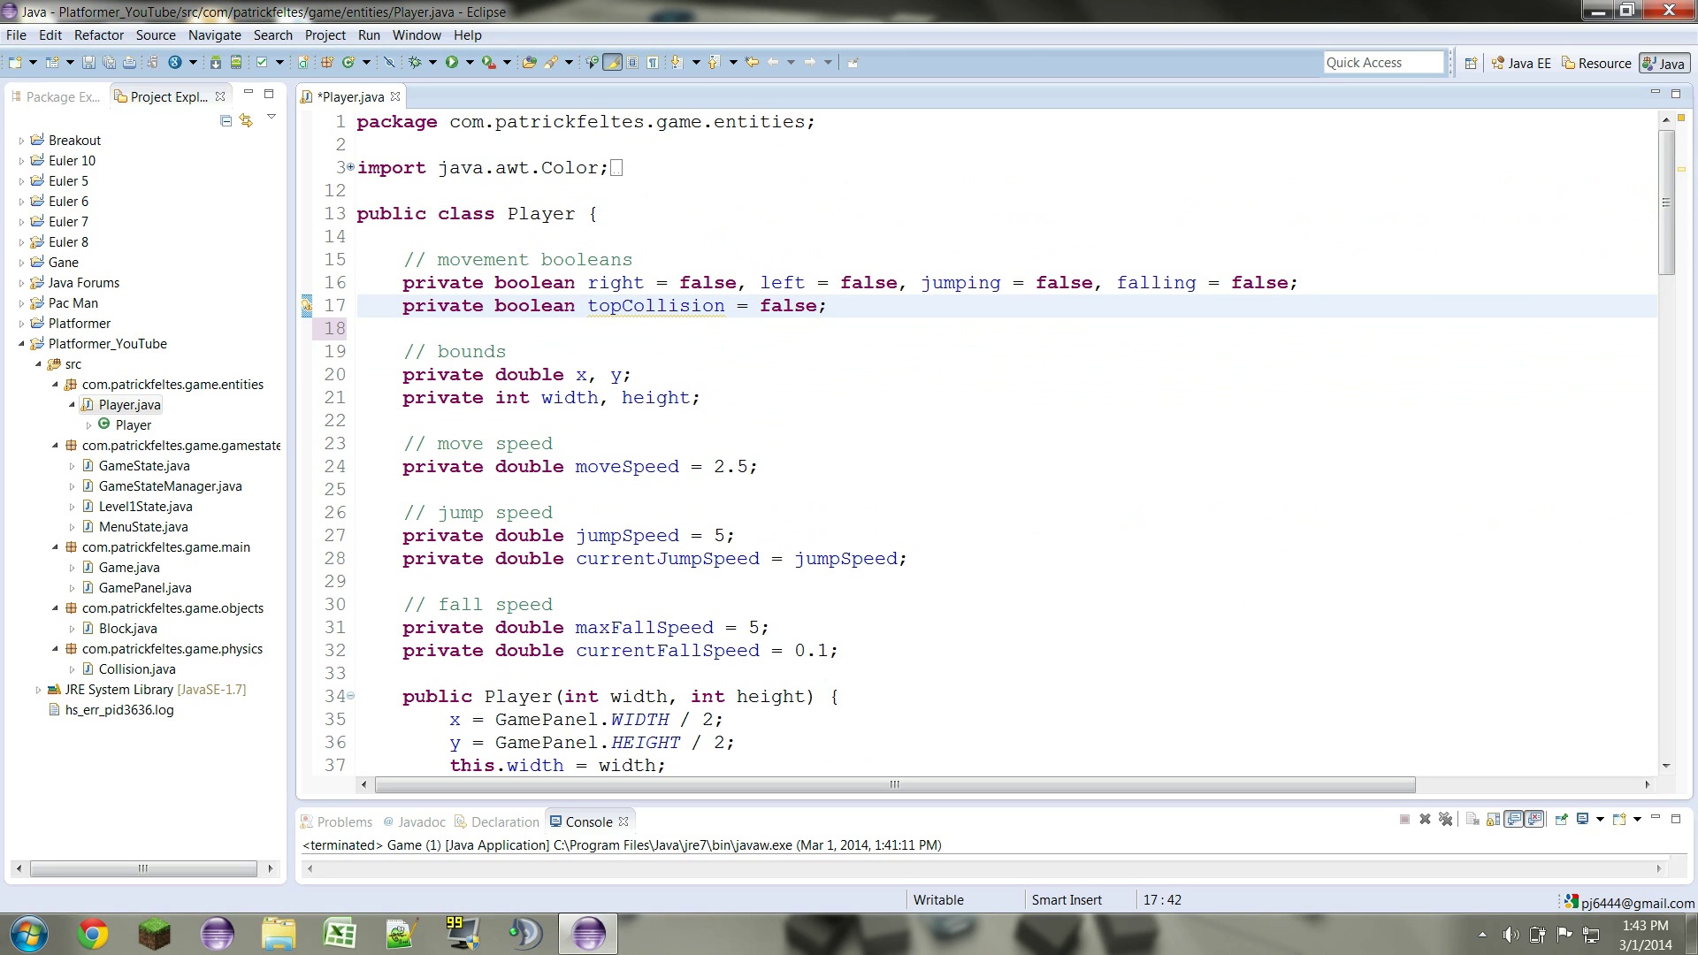
{"action": "key", "text": "Down"}
{"action": "key", "text": "Down"}
{"action": "key", "text": "Down"}
{"action": "key", "text": "Down"}
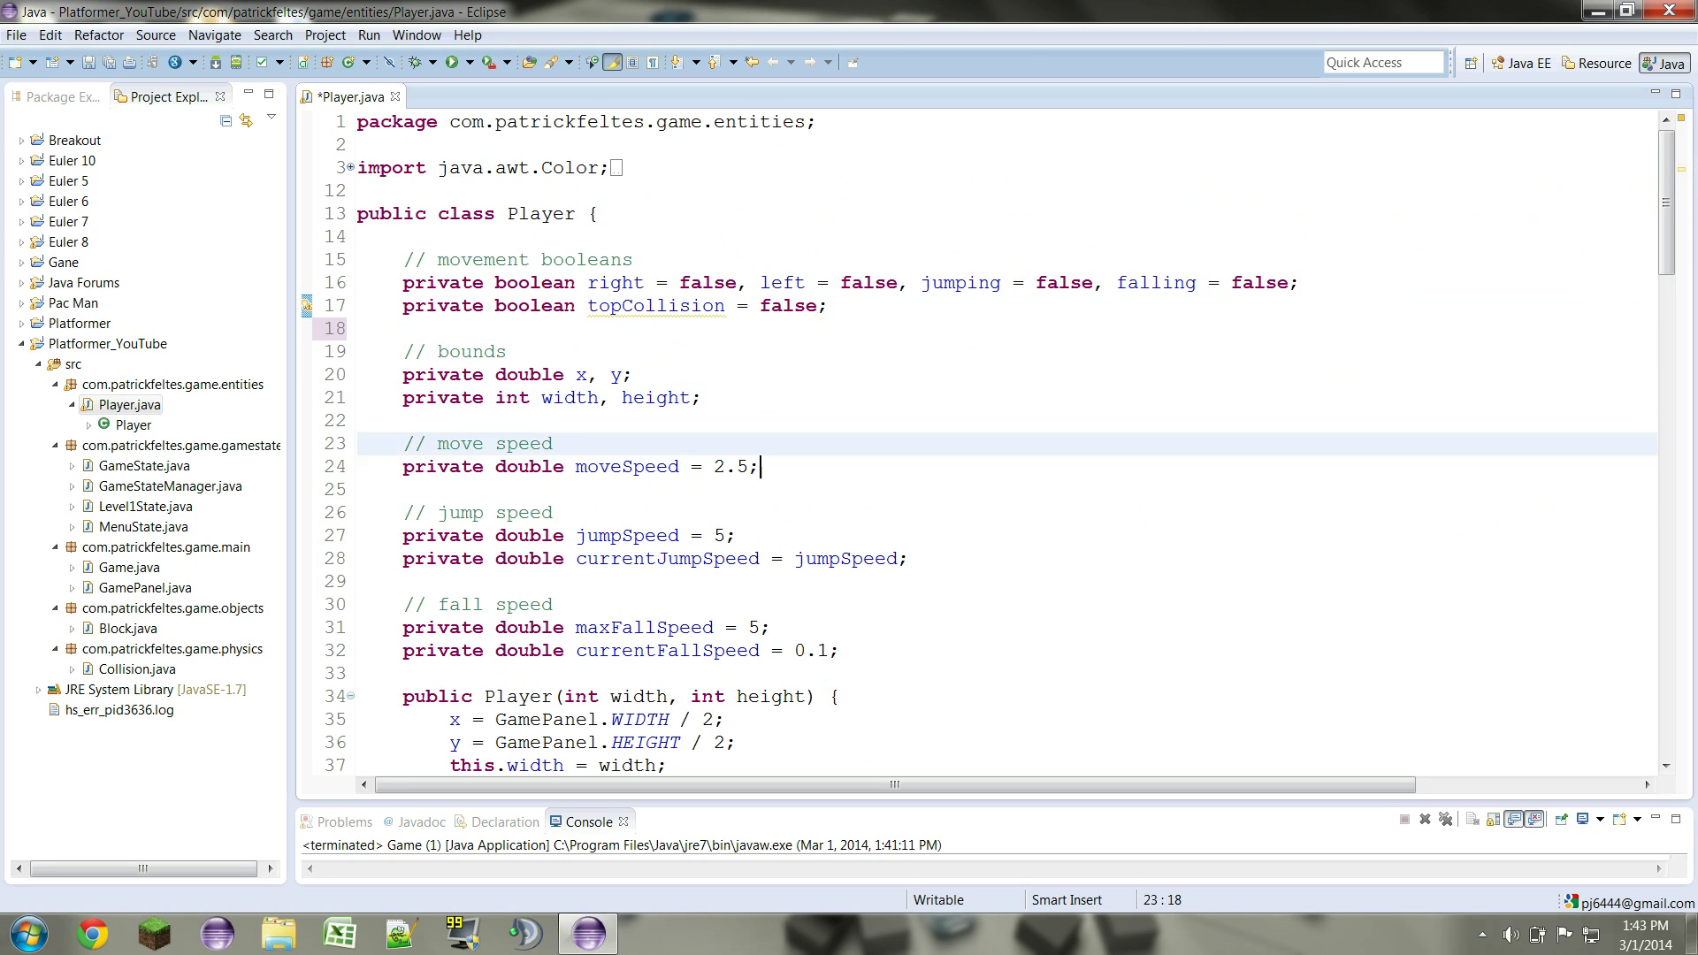
{"action": "key", "text": "Down"}
{"action": "key", "text": "Down"}
{"action": "key", "text": "Down"}
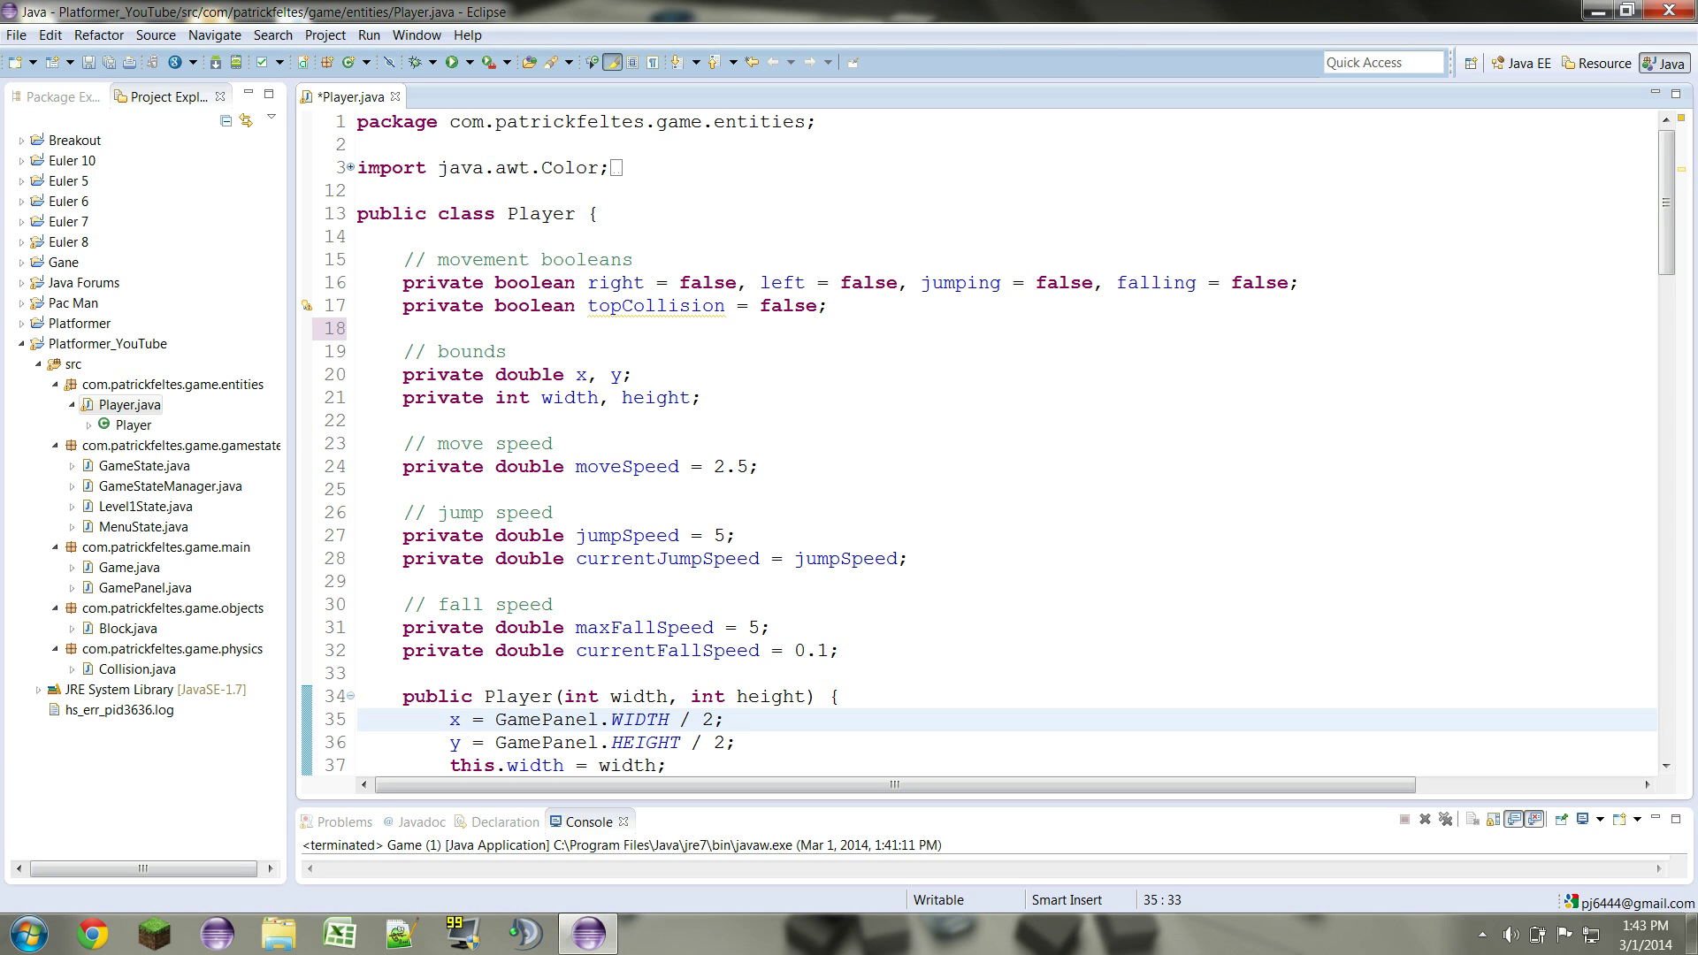
{"action": "key", "text": "Down"}
{"action": "key", "text": "Down"}
{"action": "key", "text": "Down"}
{"action": "key", "text": "Down"}
{"action": "key", "text": "Down"}
{"action": "key", "text": "Down"}
{"action": "key", "text": "Down"}
{"action": "key", "text": "Down"}
{"action": "key", "text": "Down"}
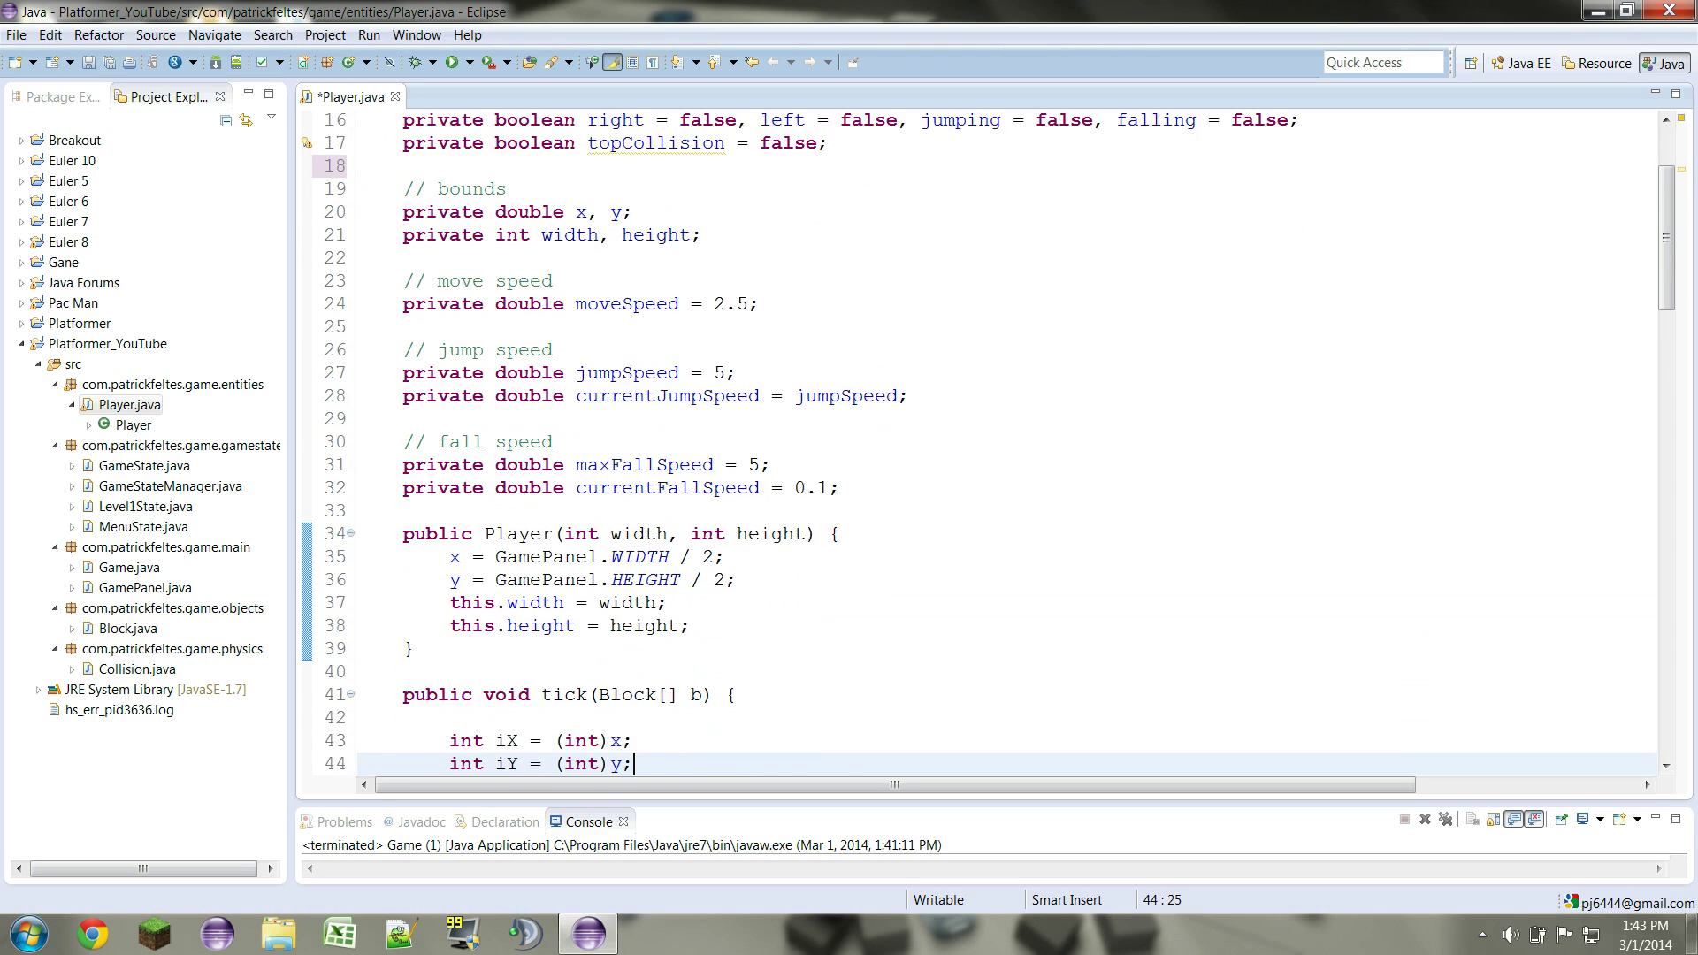
{"action": "key", "text": "Down"}
{"action": "key", "text": "Down"}
{"action": "key", "text": "Down"}
{"action": "key", "text": "Down"}
{"action": "key", "text": "Down"}
{"action": "key", "text": "Down"}
{"action": "key", "text": "Down"}
Append ' + 2' to yOffset on line 49 and ' - 1' to yOffset on line 50
{"action": "key", "text": "Up"}
{"action": "key", "text": "Up"}
{"action": "key", "text": "Up"}
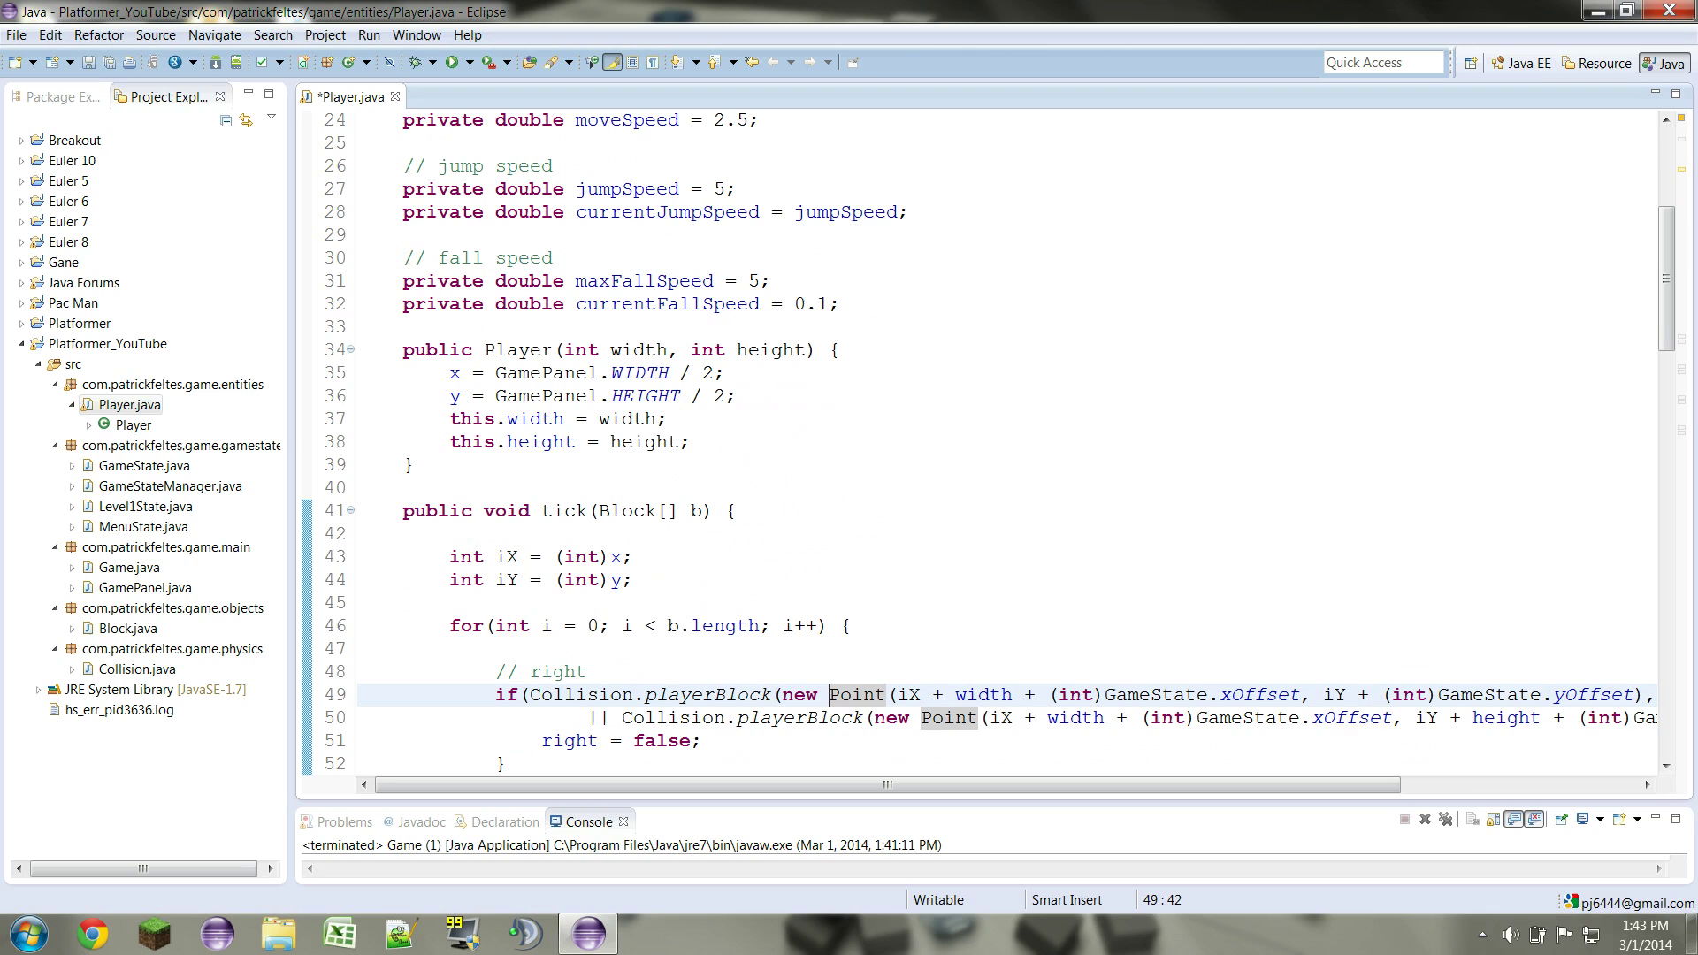
{"action": "key", "text": "Right"}
{"action": "key", "text": "Right"}
{"action": "key", "text": "Right"}
{"action": "key", "text": "Right"}
{"action": "key", "text": "Right"}
{"action": "key", "text": "Right"}
{"action": "key", "text": "Right"}
{"action": "key", "text": "Right"}
{"action": "key", "text": "Right"}
{"action": "key", "text": "Right"}
{"action": "key", "text": "Right"}
{"action": "key", "text": "Right"}
{"action": "key", "text": "Right"}
{"action": "key", "text": "Right"}
{"action": "key", "text": "Right"}
{"action": "key", "text": "Right"}
{"action": "key", "text": "Right"}
{"action": "key", "text": "Right"}
{"action": "key", "text": "Right"}
{"action": "key", "text": "Right"}
{"action": "key", "text": "Right"}
{"action": "key", "text": "Right"}
{"action": "key", "text": "Right"}
{"action": "key", "text": "Right"}
{"action": "key", "text": "Right"}
{"action": "key", "text": "Right"}
{"action": "key", "text": "Right"}
{"action": "key", "text": "Right"}
{"action": "key", "text": "Right"}
{"action": "key", "text": "Right"}
{"action": "key", "text": "Right"}
{"action": "key", "text": "Right"}
{"action": "key", "text": "Left"}
{"action": "key", "text": "Left"}
{"action": "key", "text": "Left"}
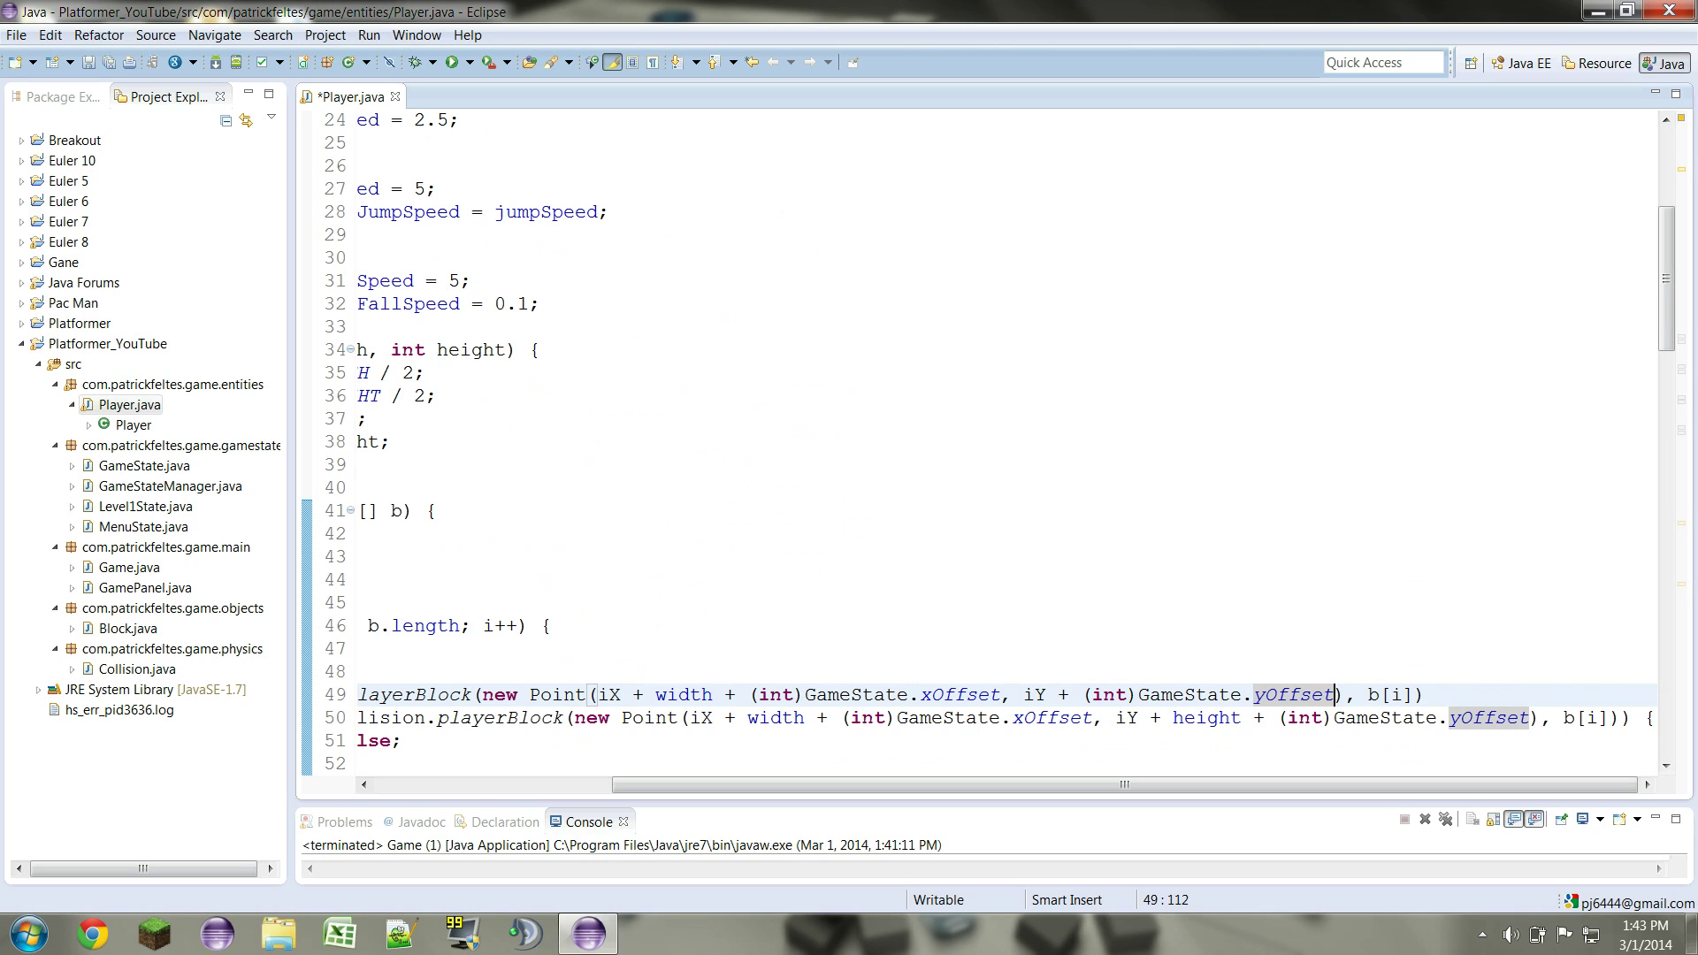
{"action": "type", "text": "+ 2"}
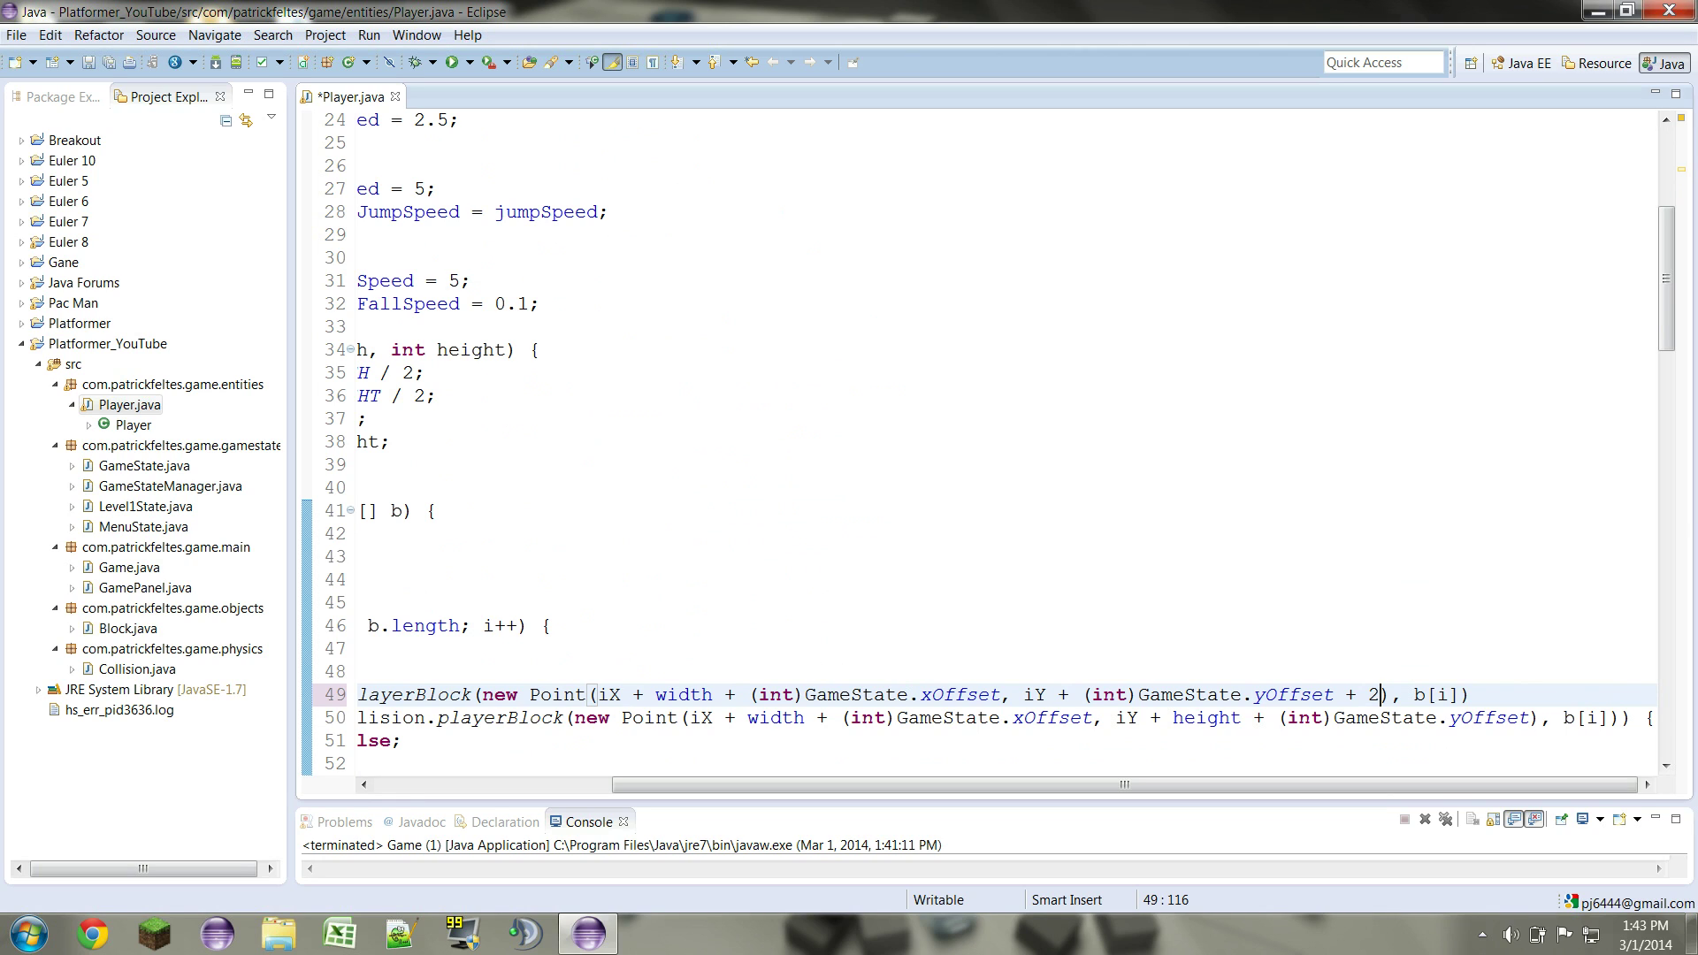
{"action": "key", "text": "Down"}
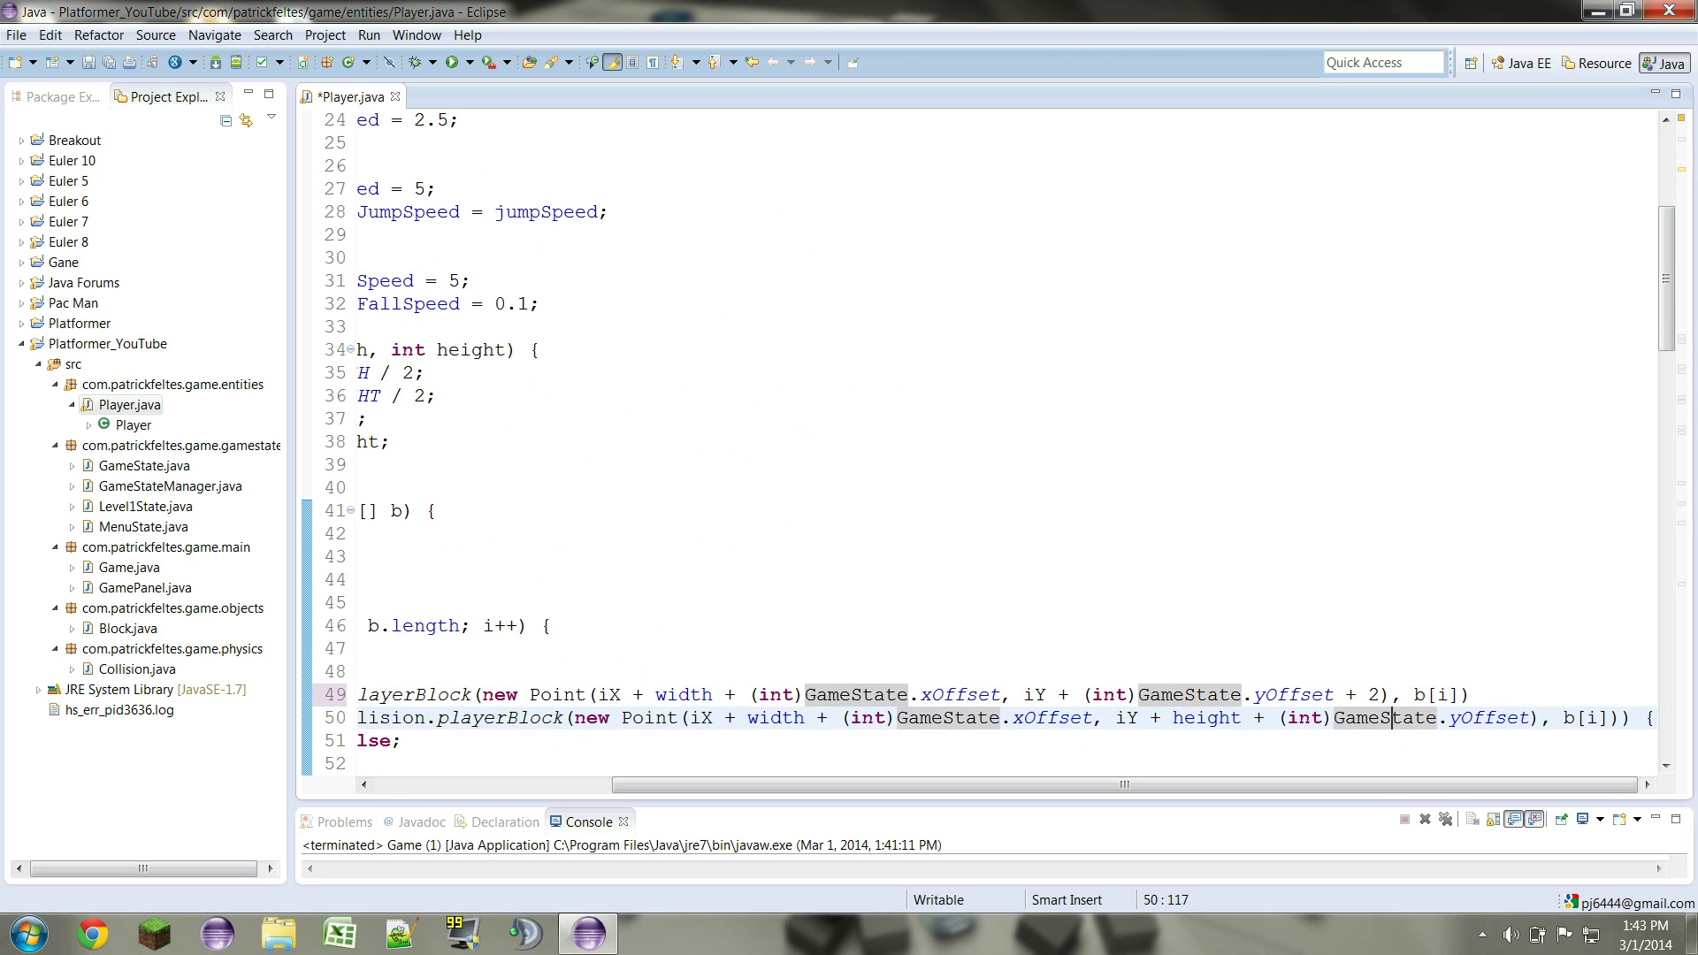
{"action": "key", "text": "Right"}
{"action": "key", "text": "Right"}
{"action": "key", "text": "Right"}
{"action": "key", "text": "Right"}
{"action": "key", "text": "Right"}
{"action": "key", "text": "Right"}
{"action": "type", "text": "- 1"}
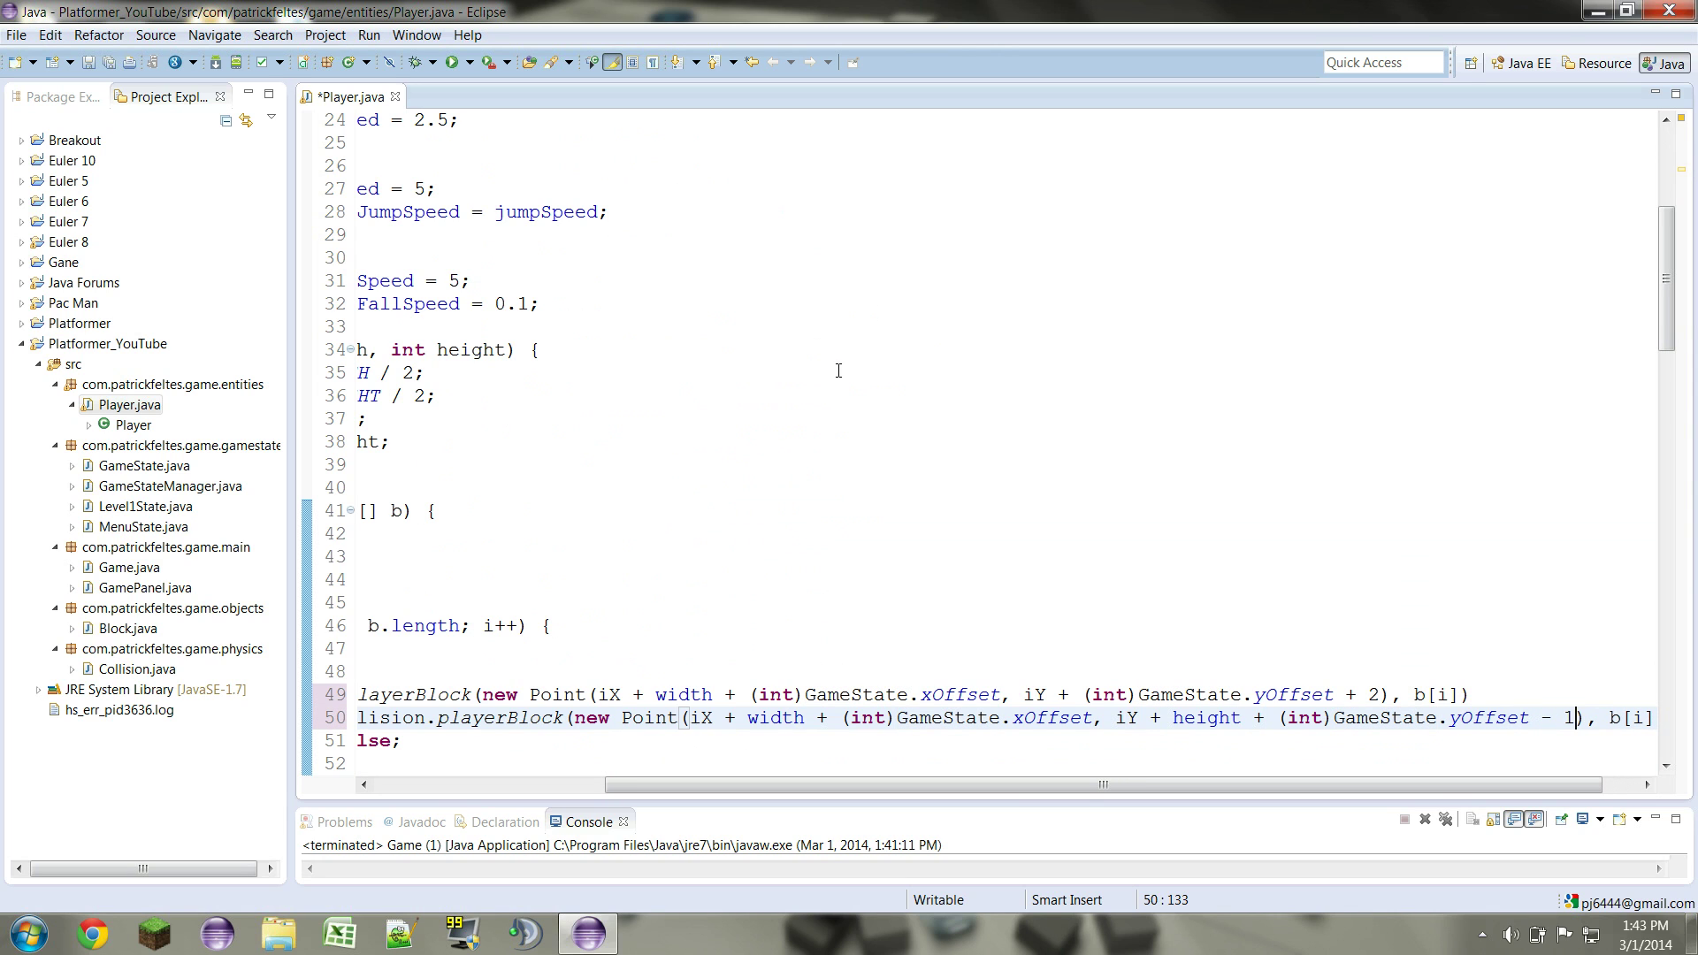
{"action": "scroll", "coordinate": [897, 703], "scroll_direction": "down", "scroll_amount": 2}
{"action": "scroll", "coordinate": [896, 704], "scroll_direction": "down", "scroll_amount": 4}
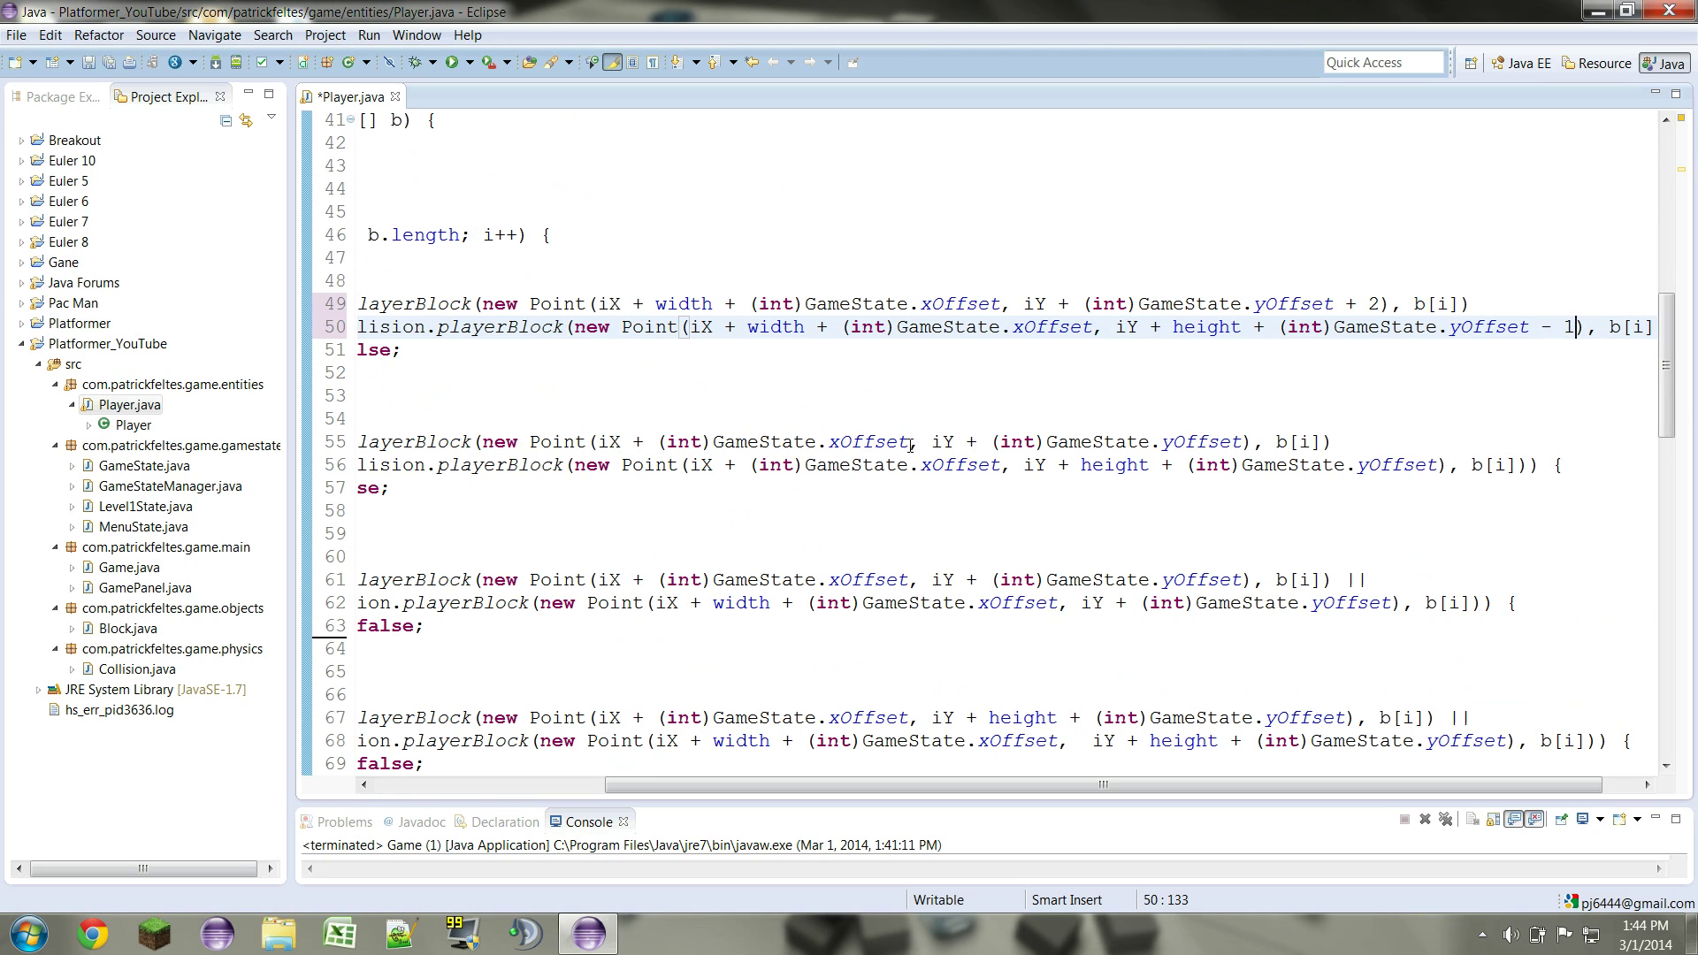
On line 55, add ' - 1' after xOffset and ' + 2' after yOffset
{"action": "left_click", "coordinate": [913, 444]}
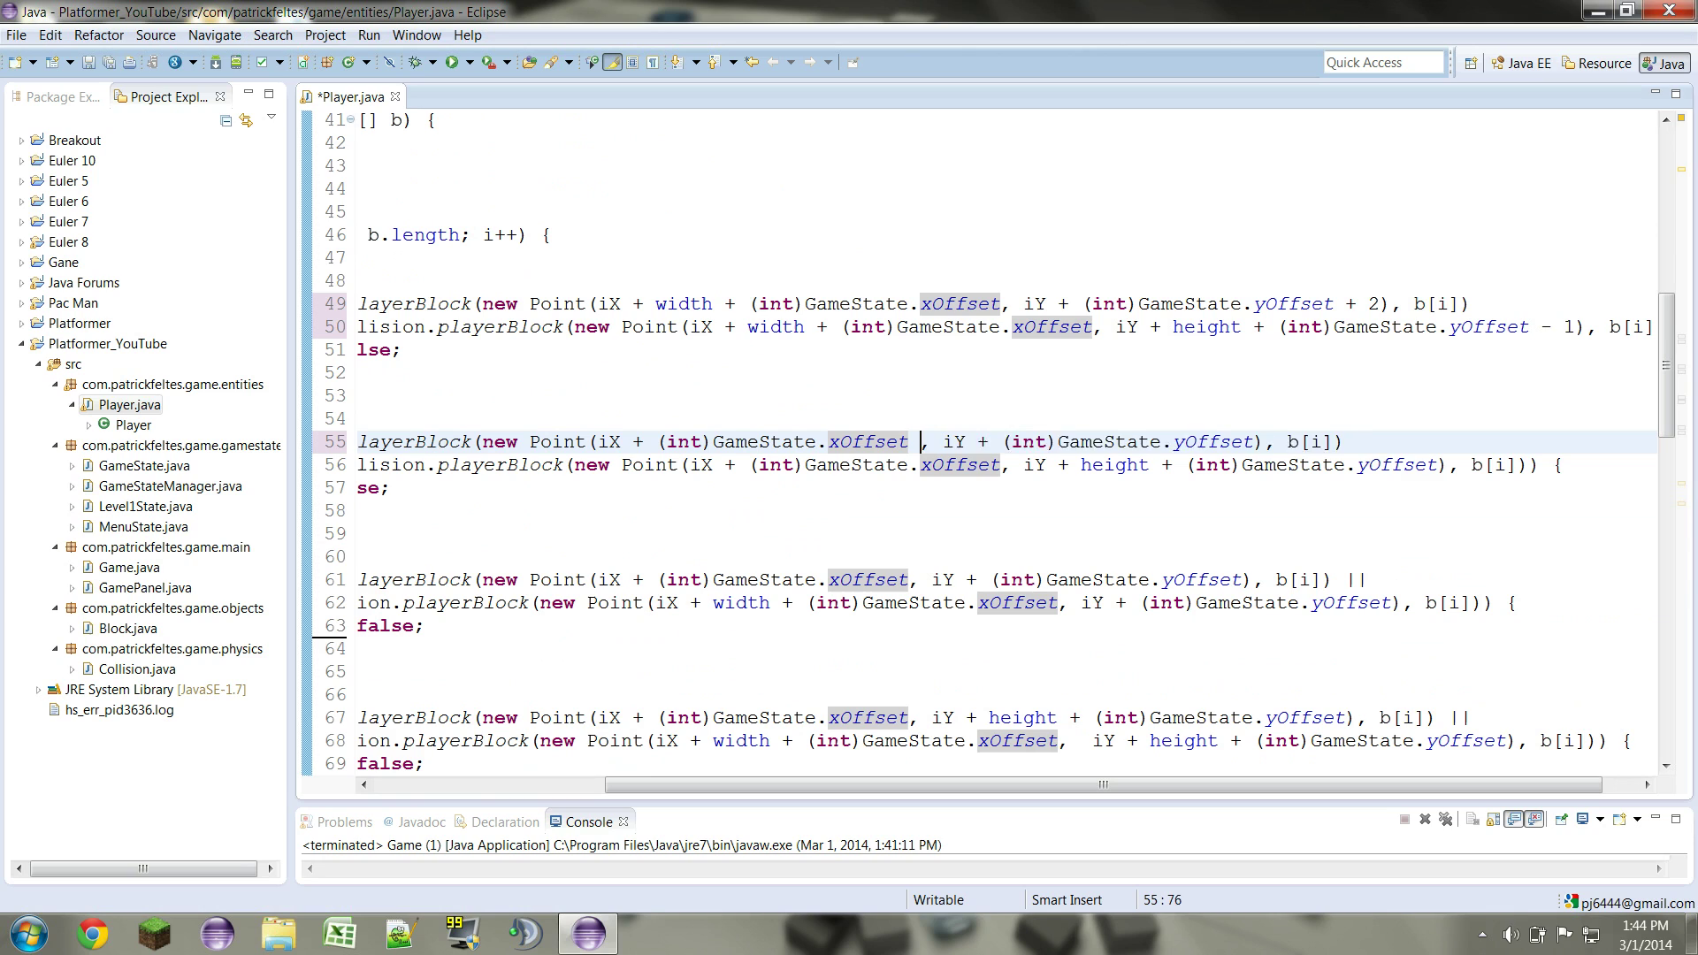
{"action": "type", "text": "- 1"}
{"action": "key", "text": "Right"}
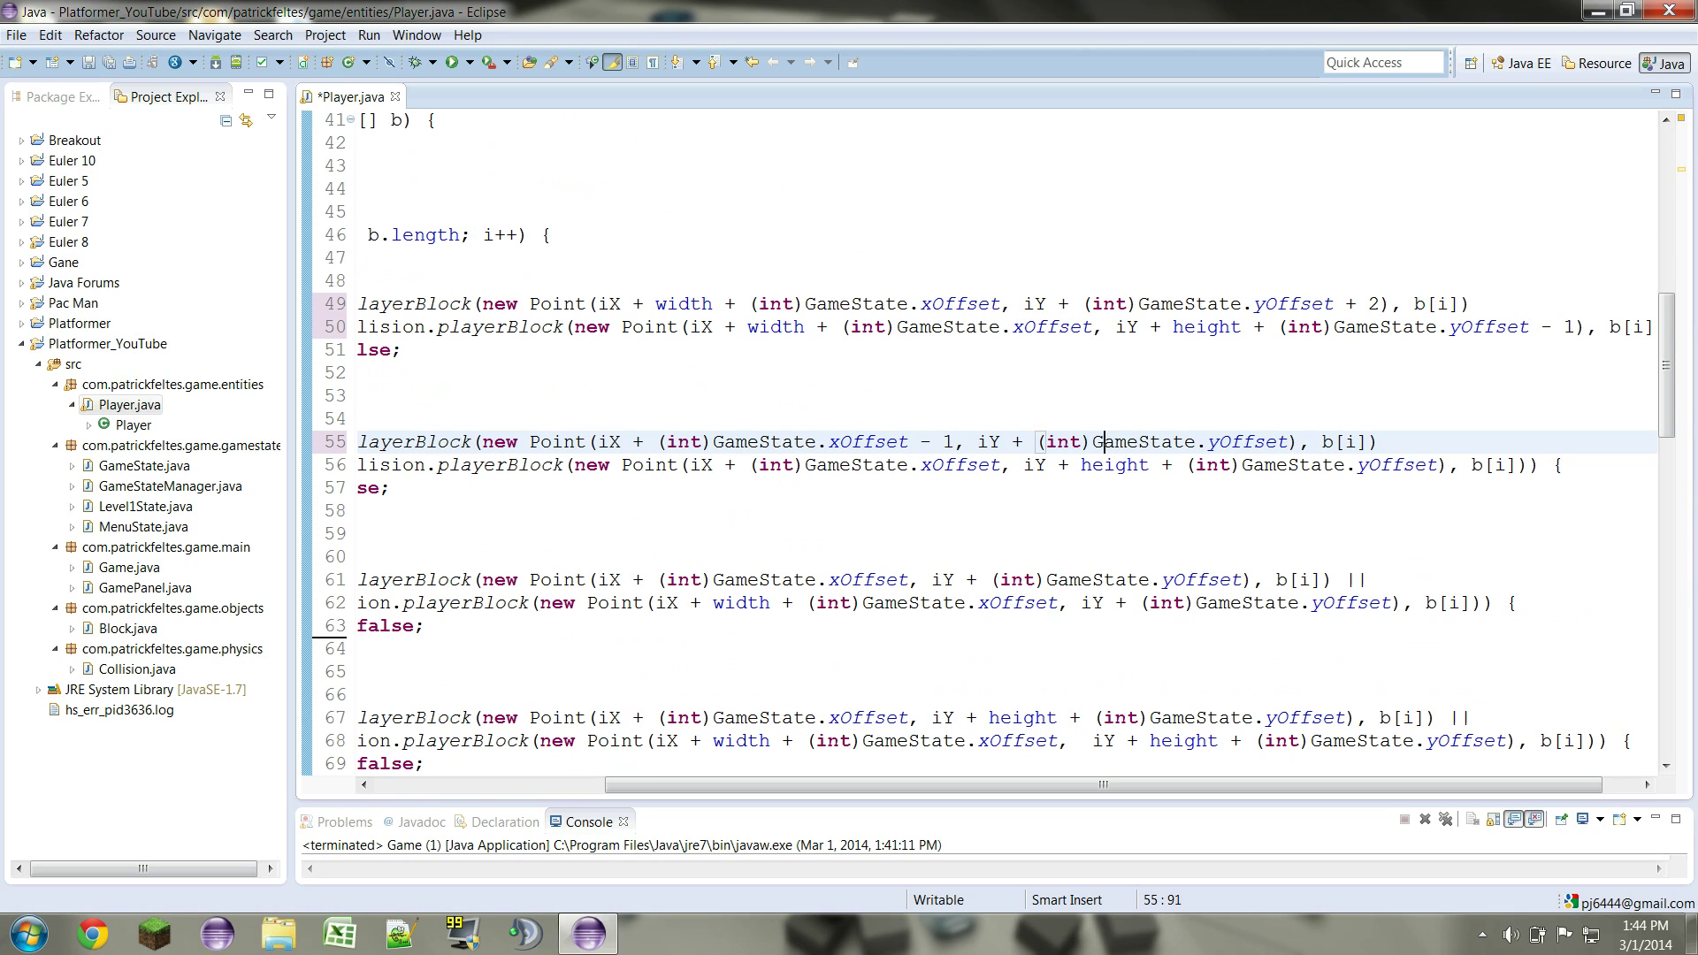
{"action": "left_click", "coordinate": [1197, 442]}
{"action": "key", "text": "Right"}
{"action": "key", "text": "Right"}
{"action": "key", "text": "Right"}
{"action": "key", "text": "Right"}
{"action": "key", "text": "Right"}
{"action": "key", "text": "Right"}
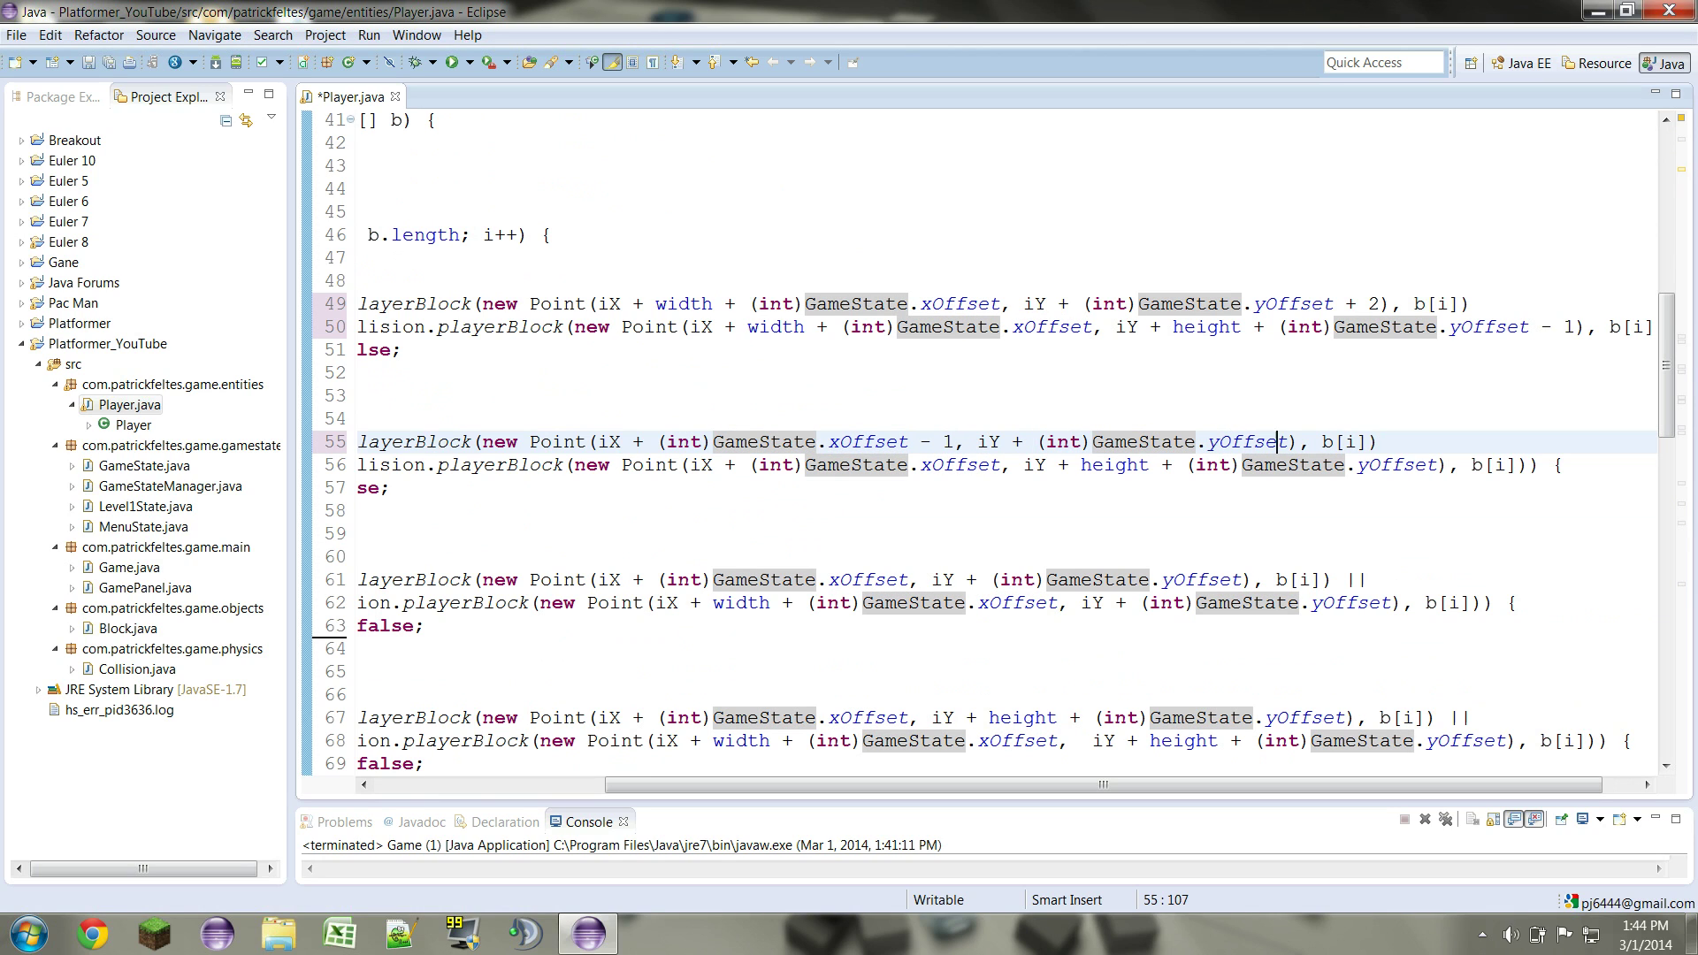
{"action": "type", "text": "+ 2"}
On line 56, add ' - 1' after both xOffset and yOffset
{"action": "left_click", "coordinate": [1320, 464]}
{"action": "key", "text": "ctrl+Left"}
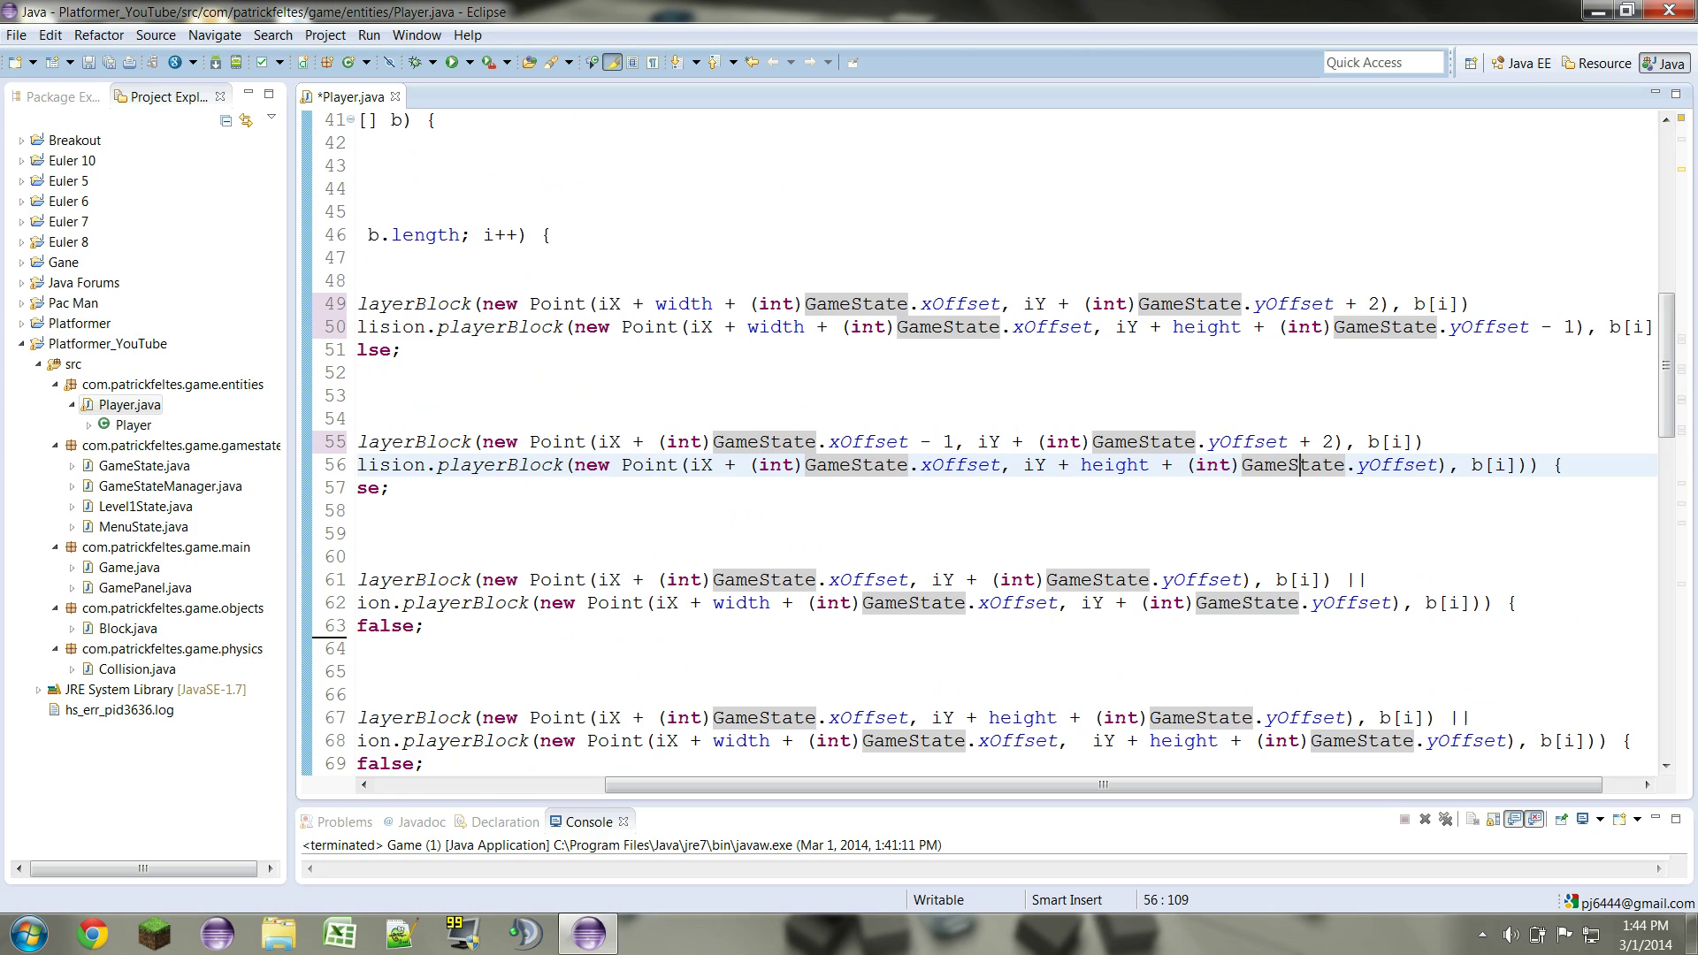
{"action": "key", "text": "ctrl+Left"}
{"action": "key", "text": "ctrl+Left"}
{"action": "key", "text": "ctrl+Left"}
{"action": "key", "text": "ctrl+Left"}
{"action": "key", "text": "ctrl+Left"}
{"action": "key", "text": "ctrl+Left"}
{"action": "type", "text": "- "}
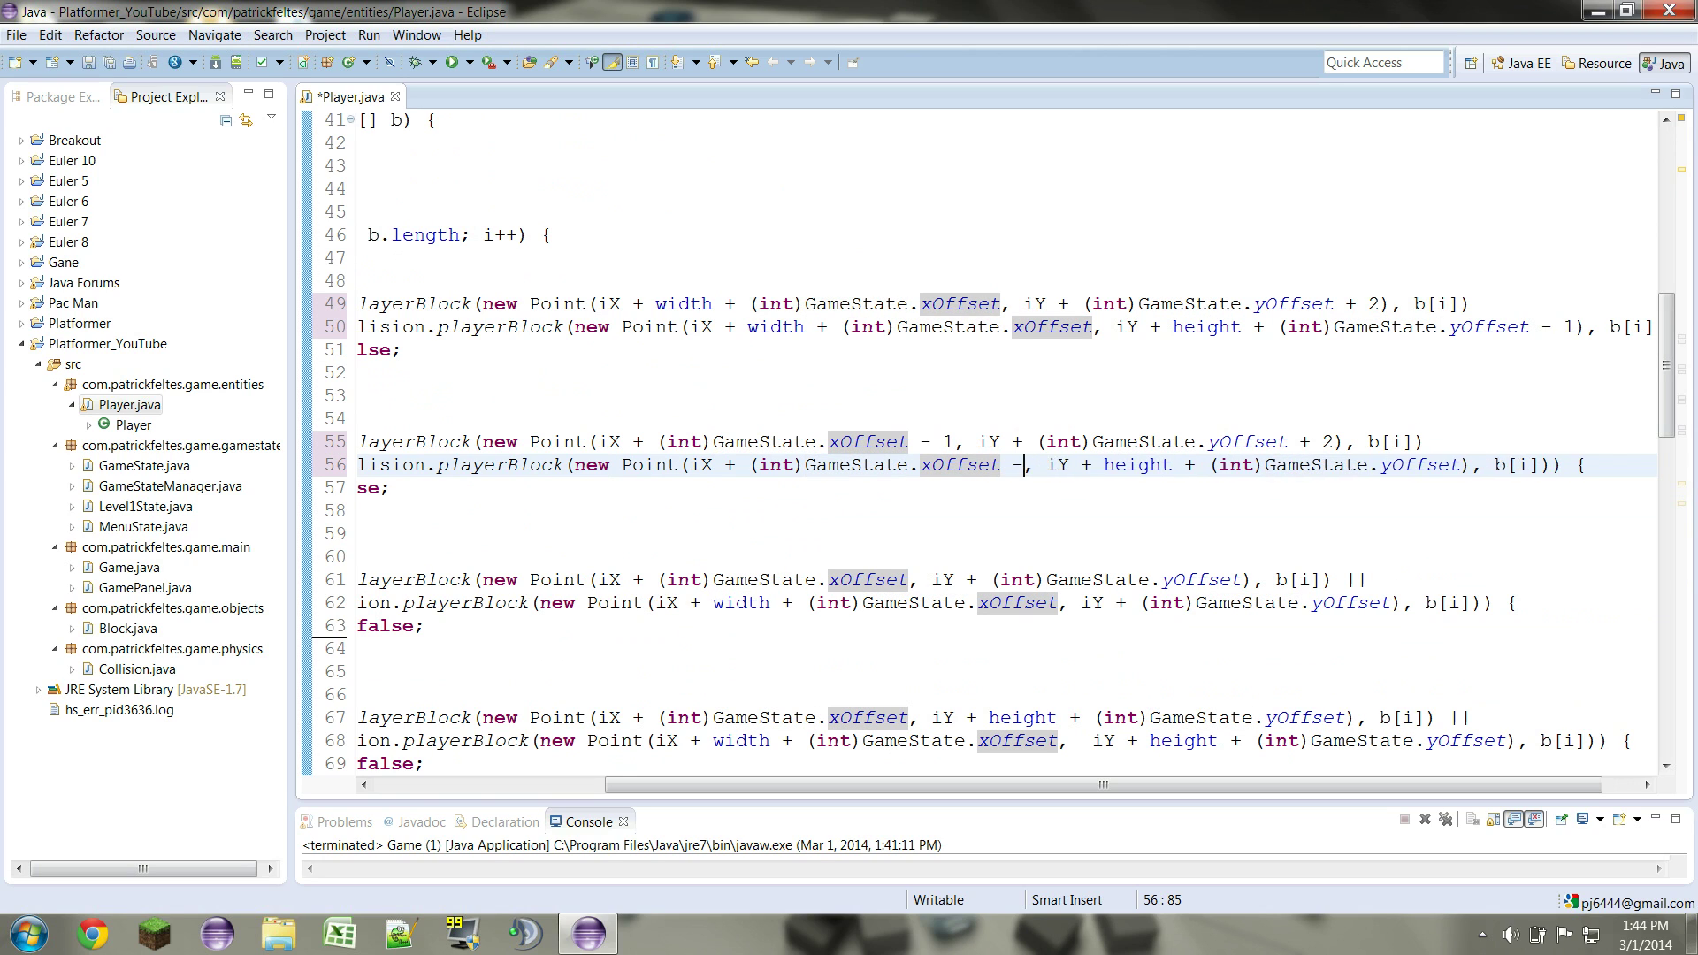
{"action": "type", "text": "1"}
{"action": "key", "text": "Right"}
{"action": "key", "text": "Right"}
{"action": "key", "text": "Right"}
{"action": "key", "text": "Right"}
{"action": "key", "text": "Right"}
{"action": "key", "text": "Right"}
{"action": "key", "text": "Right"}
{"action": "key", "text": "Right"}
{"action": "key", "text": "Right"}
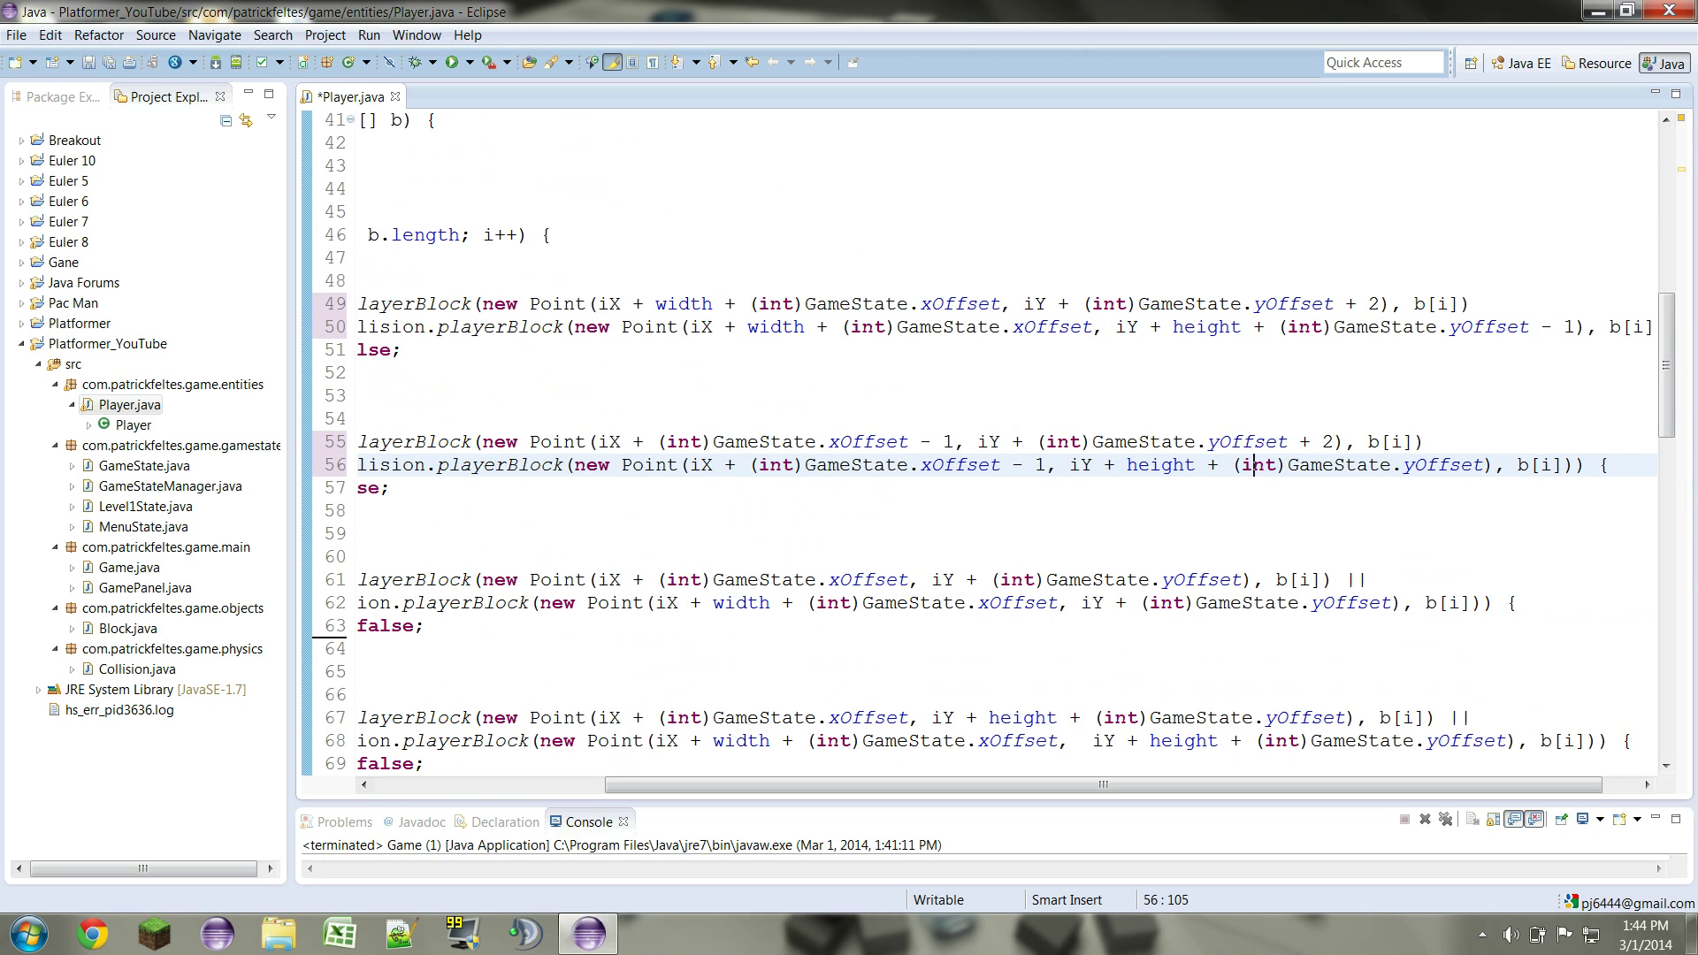
{"action": "key", "text": "Right"}
{"action": "key", "text": "Right"}
{"action": "key", "text": "Right"}
{"action": "type", "text": "- 1"}
{"action": "key", "text": "Down"}
{"action": "key", "text": "Down"}
{"action": "key", "text": "Down"}
{"action": "key", "text": "Down"}
{"action": "key", "text": "Down"}
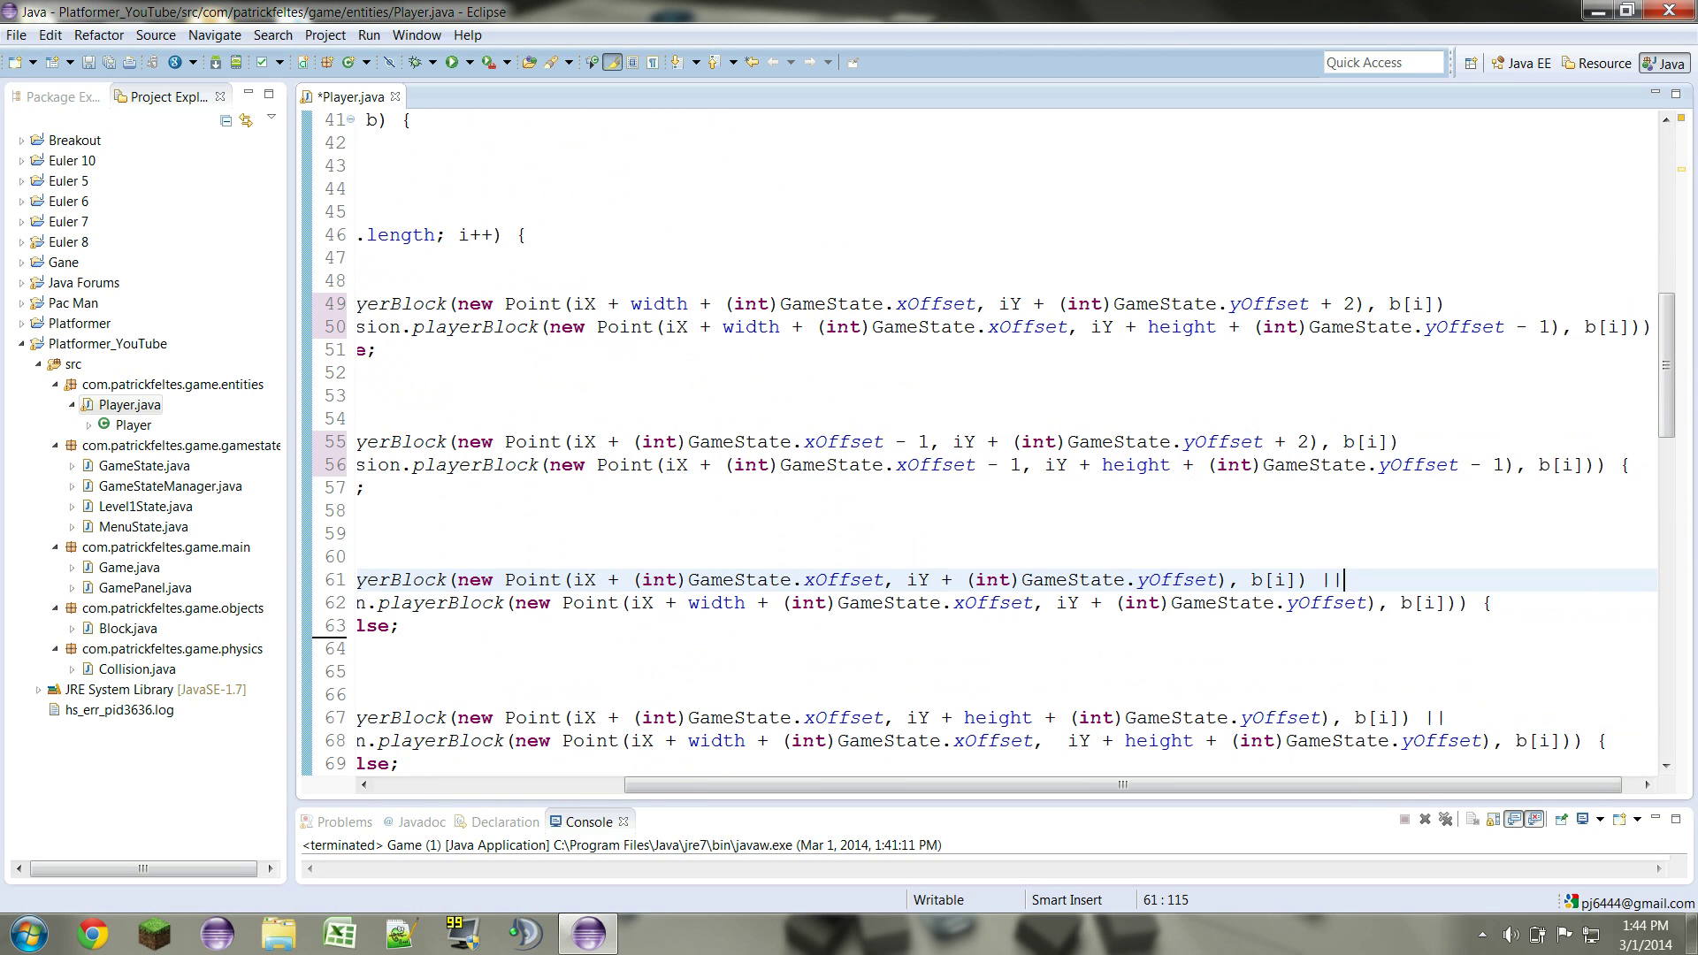
Offset the top collision xOffset by ' + 1' on line 61 and ' - 1' on line 62
{"action": "key", "text": "Left"}
{"action": "key", "text": "Left"}
{"action": "key", "text": "Left"}
{"action": "key", "text": "Left"}
{"action": "key", "text": "Left"}
{"action": "key", "text": "Left"}
{"action": "key", "text": "Left"}
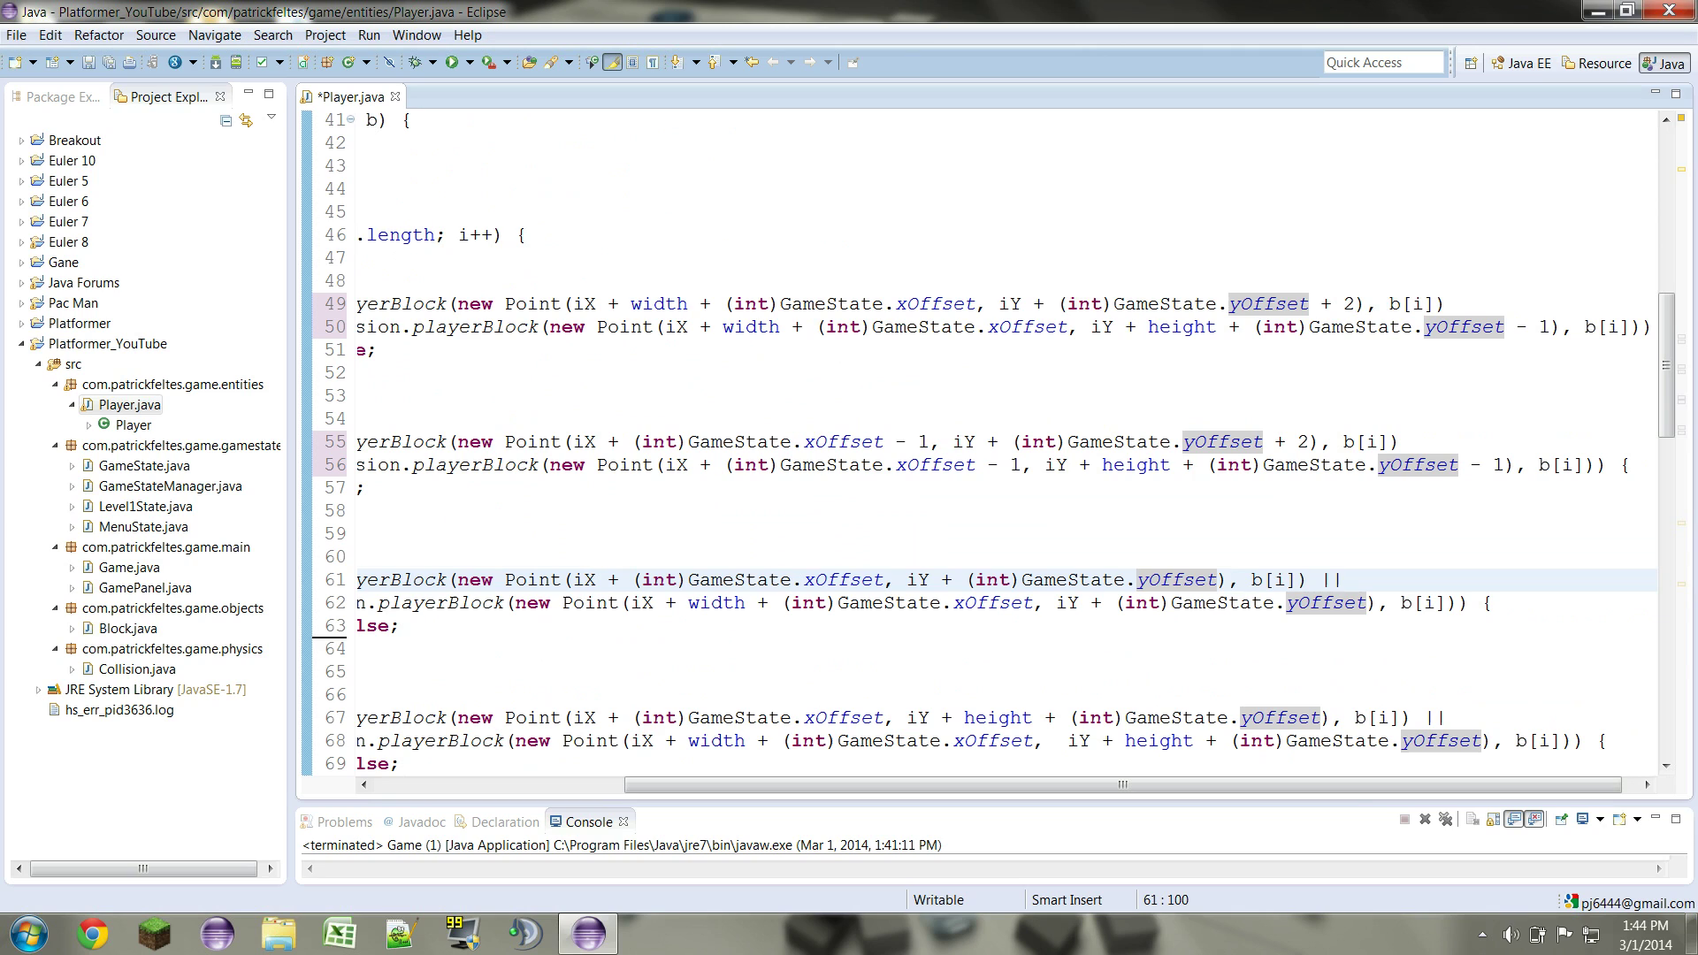
{"action": "key", "text": "Left"}
{"action": "key", "text": "Left"}
{"action": "key", "text": "Left"}
{"action": "key", "text": "Left"}
{"action": "key", "text": "Left"}
{"action": "key", "text": "Left"}
{"action": "key", "text": "Left"}
{"action": "key", "text": "Left"}
{"action": "key", "text": "Left"}
{"action": "key", "text": "Right"}
{"action": "key", "text": "Right"}
{"action": "key", "text": "Right"}
{"action": "key", "text": "Right"}
{"action": "key", "text": "Right"}
{"action": "key", "text": "Right"}
{"action": "key", "text": "Right"}
{"action": "key", "text": "Right"}
{"action": "key", "text": "Right"}
{"action": "key", "text": "Right"}
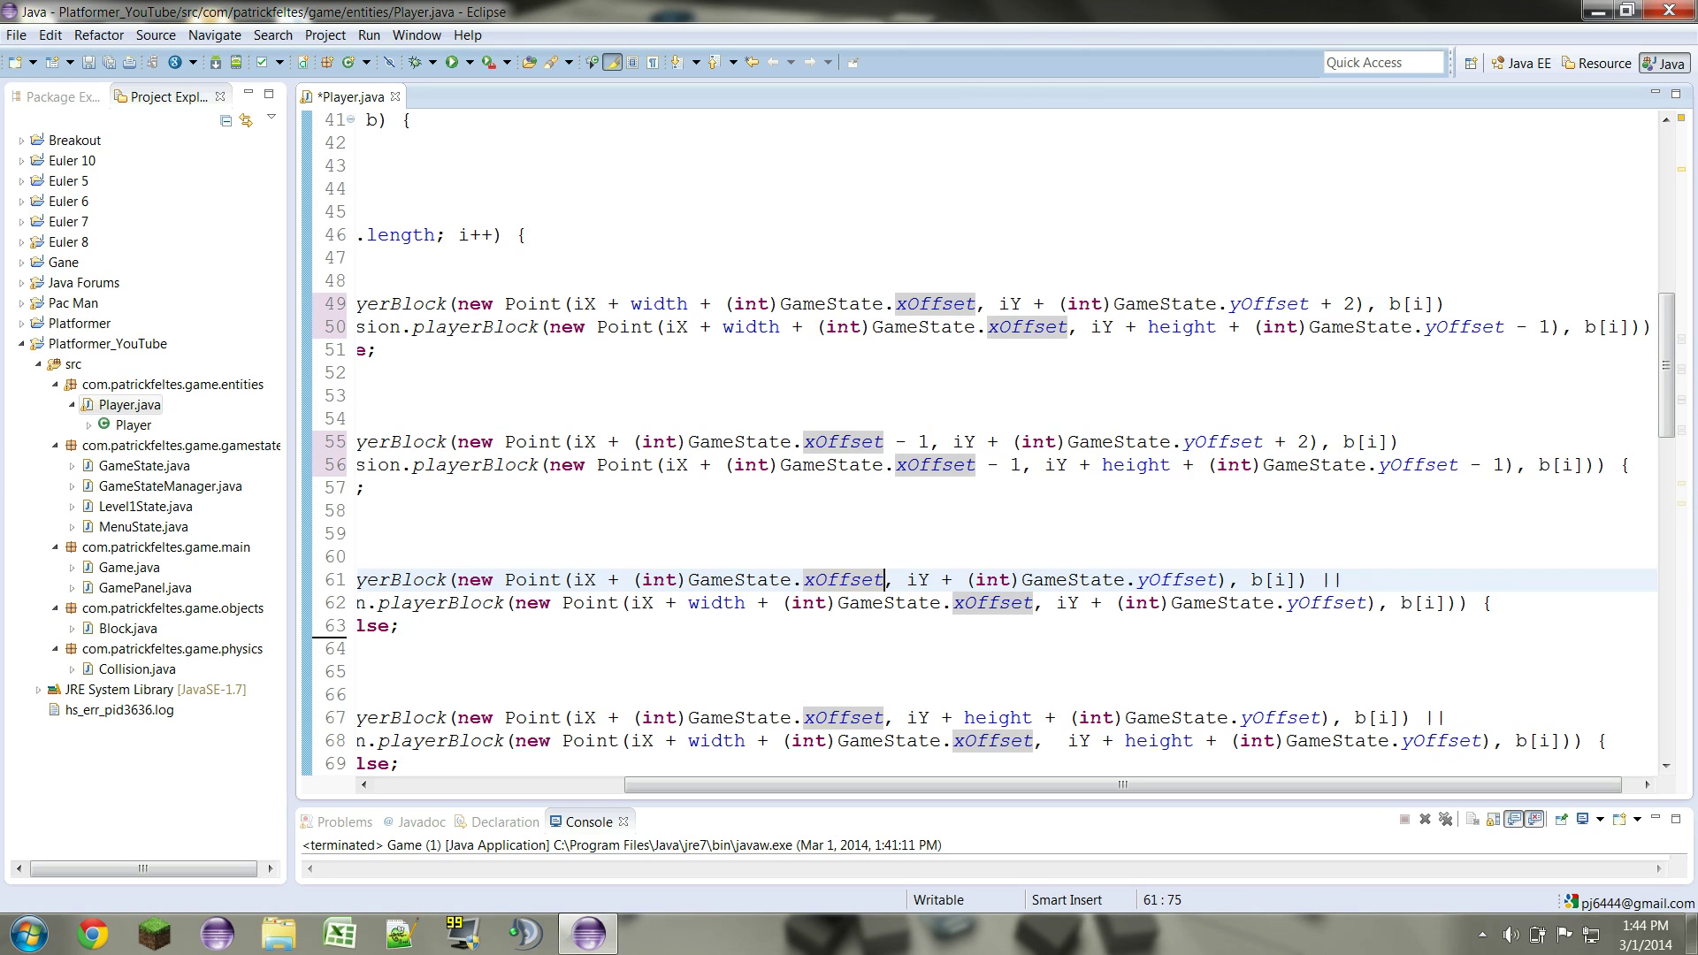
{"action": "type", "text": "+ 1"}
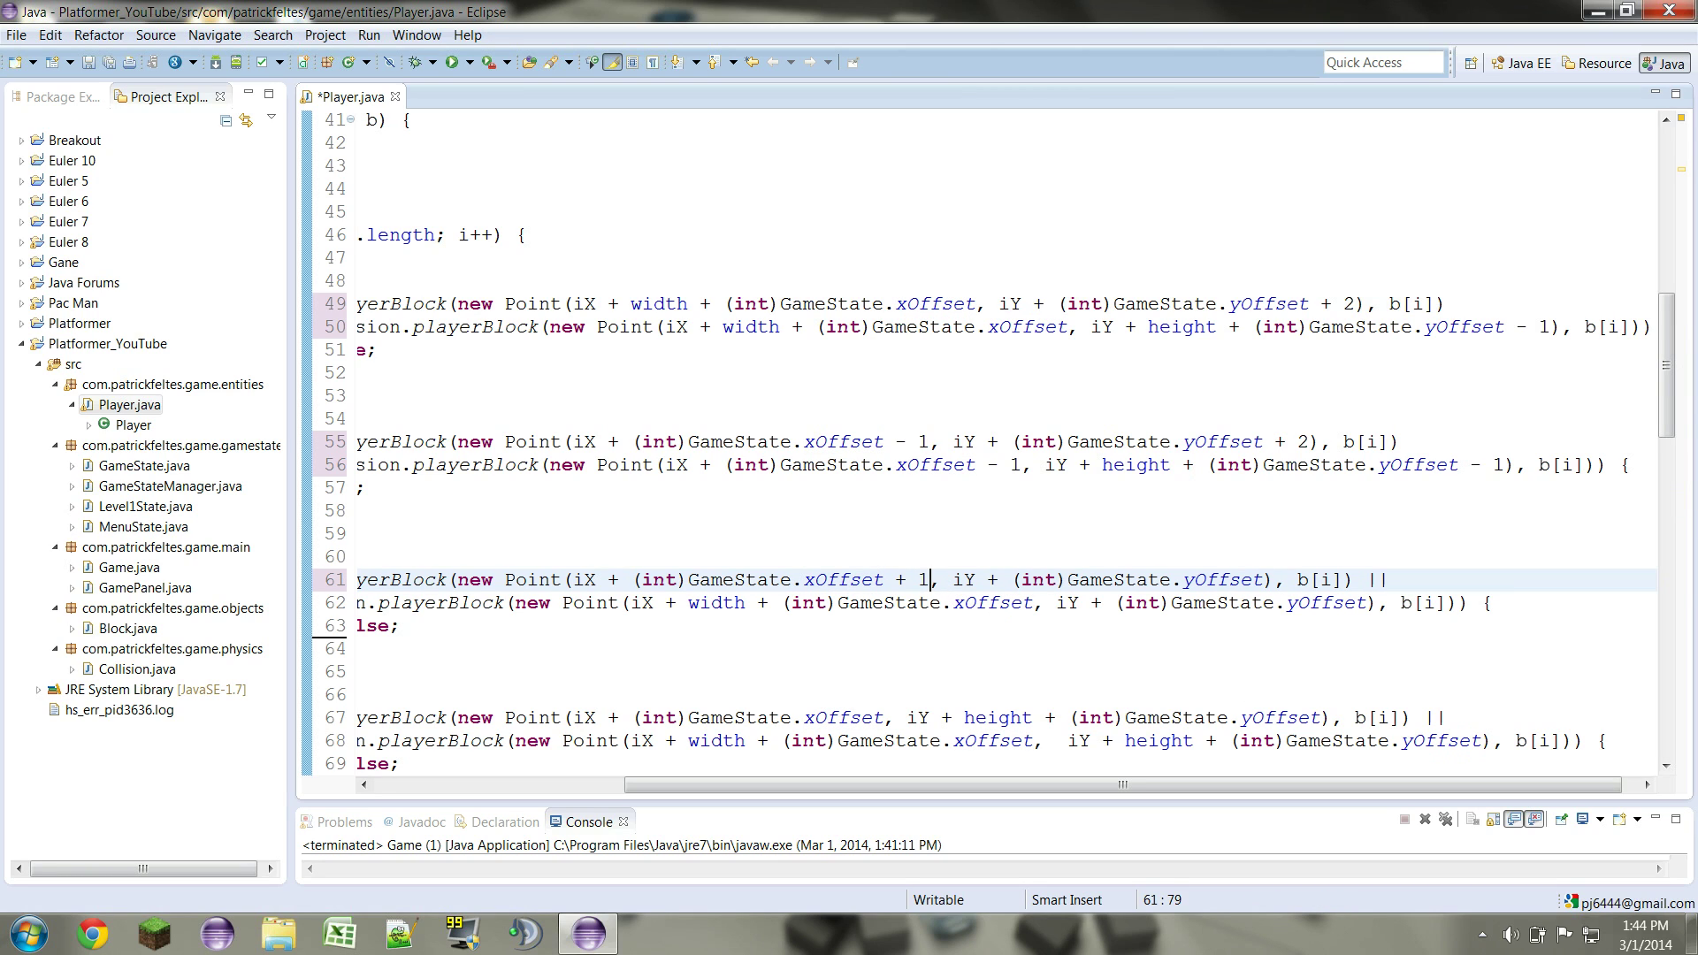
{"action": "key", "text": "Down"}
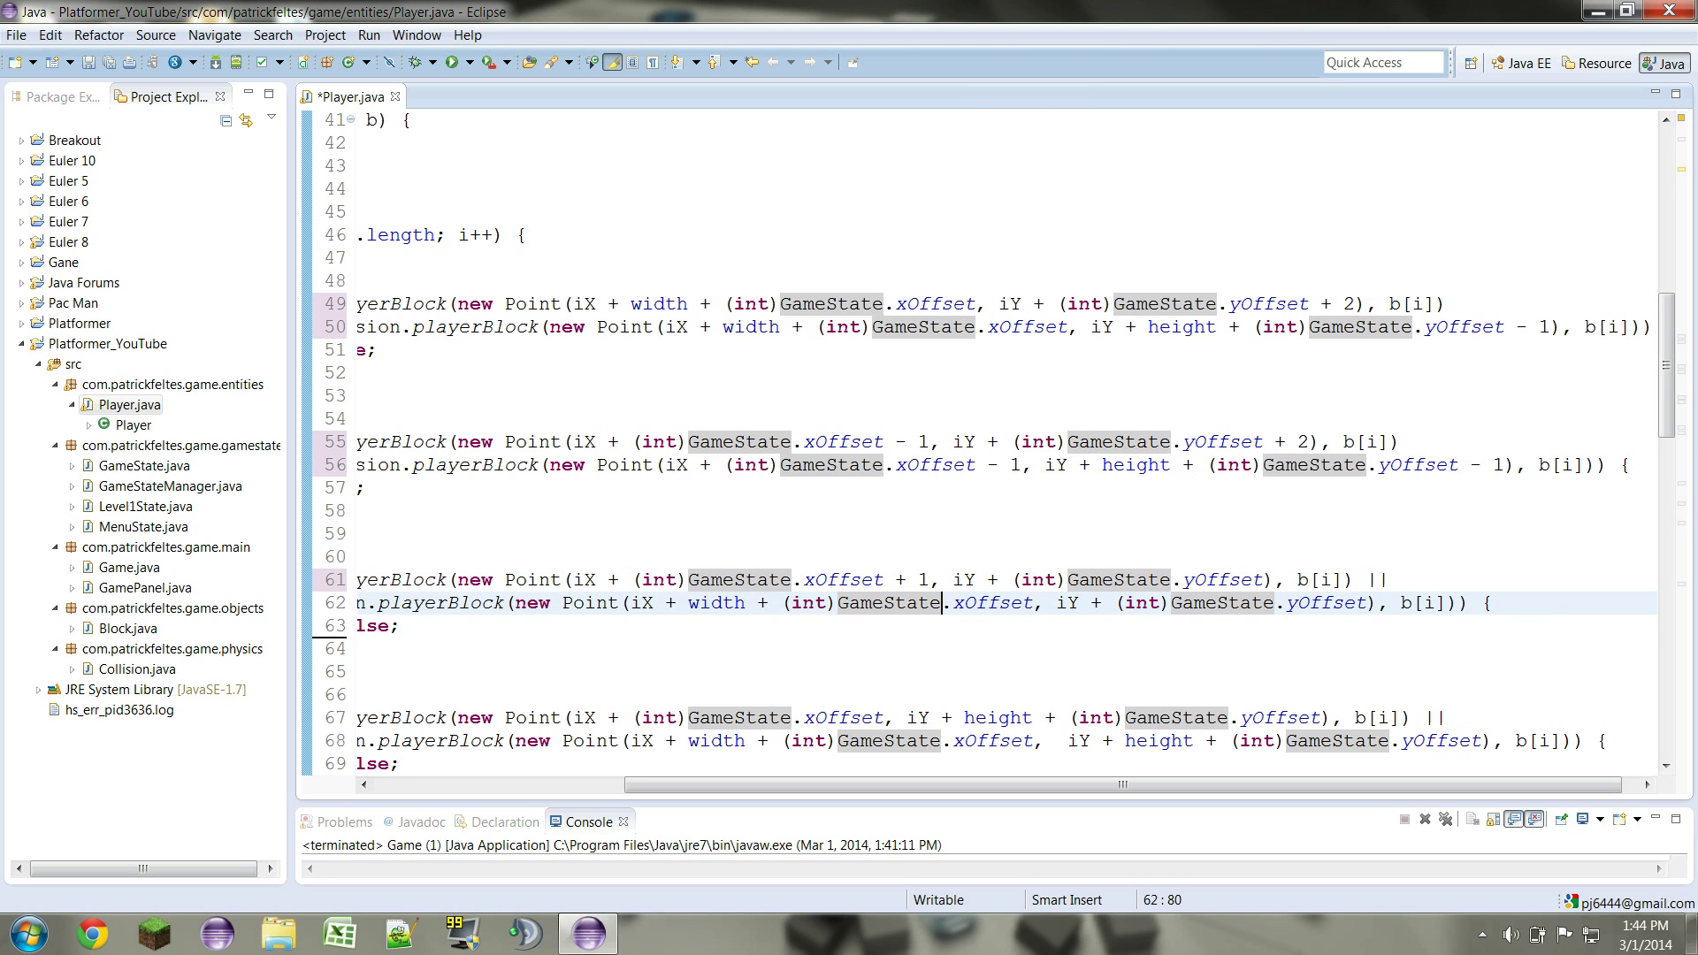
{"action": "key", "text": "Right"}
{"action": "key", "text": "Right"}
{"action": "key", "text": "Right"}
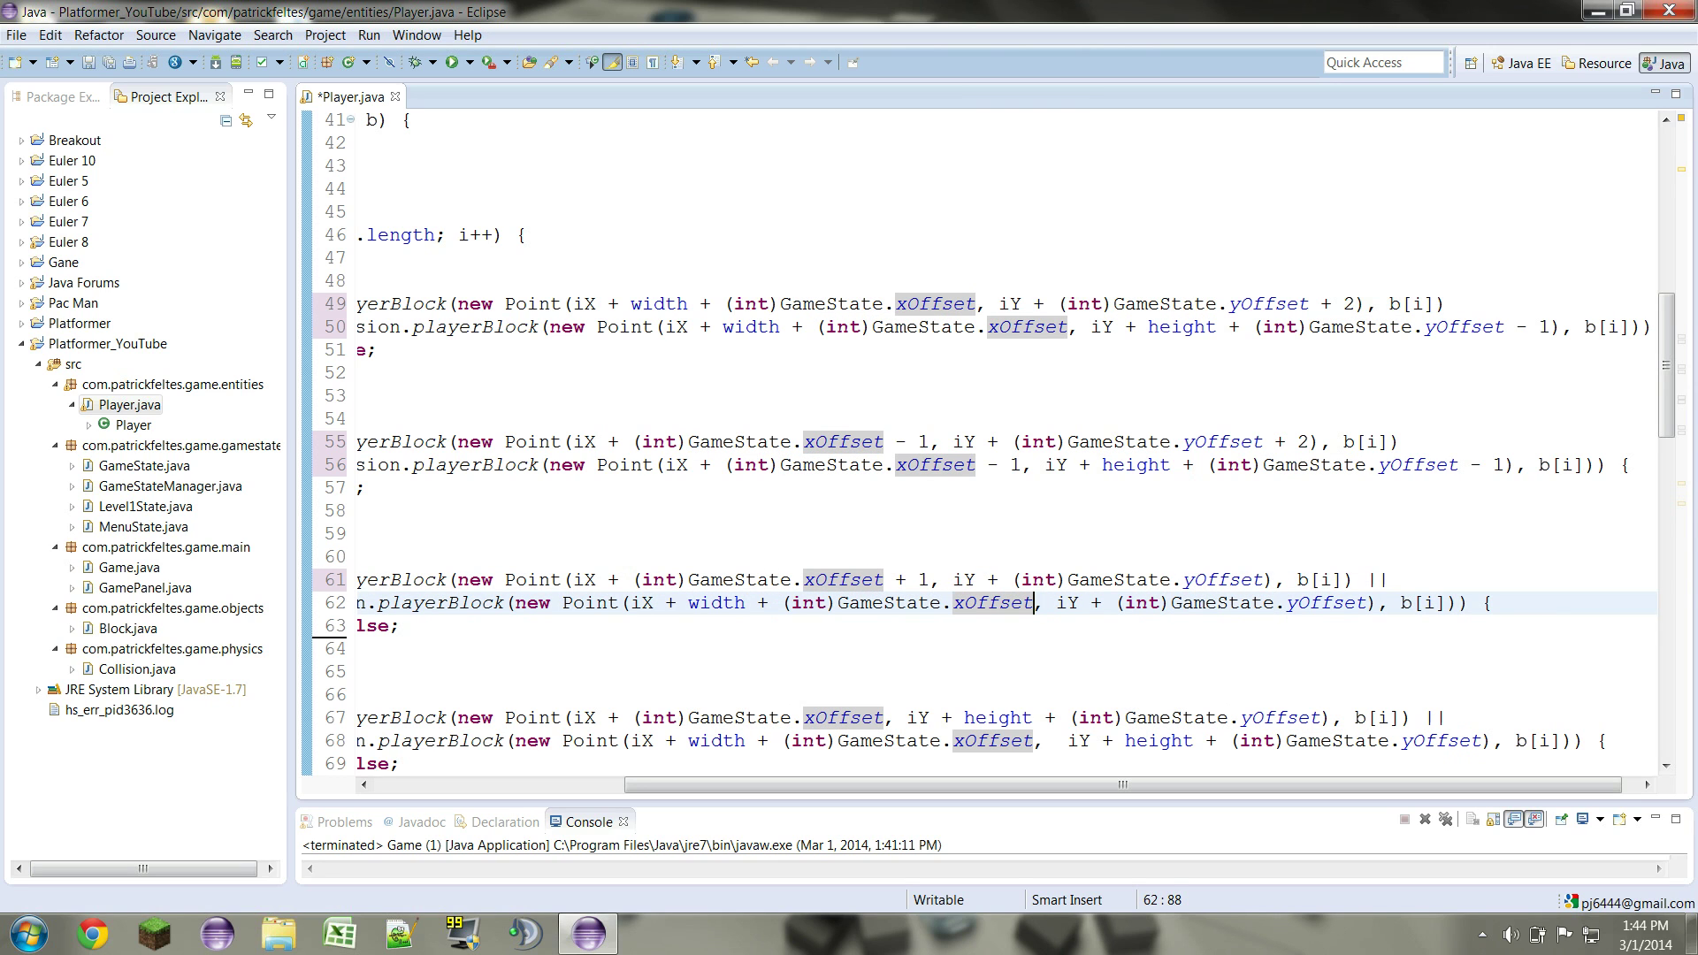
{"action": "type", "text": "- 1"}
Add ' + 2' and ' + 1' on line 67, and ' - 1' and ' + 1' on line 68
{"action": "key", "text": "Down"}
{"action": "key", "text": "Down"}
{"action": "key", "text": "Down"}
{"action": "key", "text": "Down"}
{"action": "key", "text": "Down"}
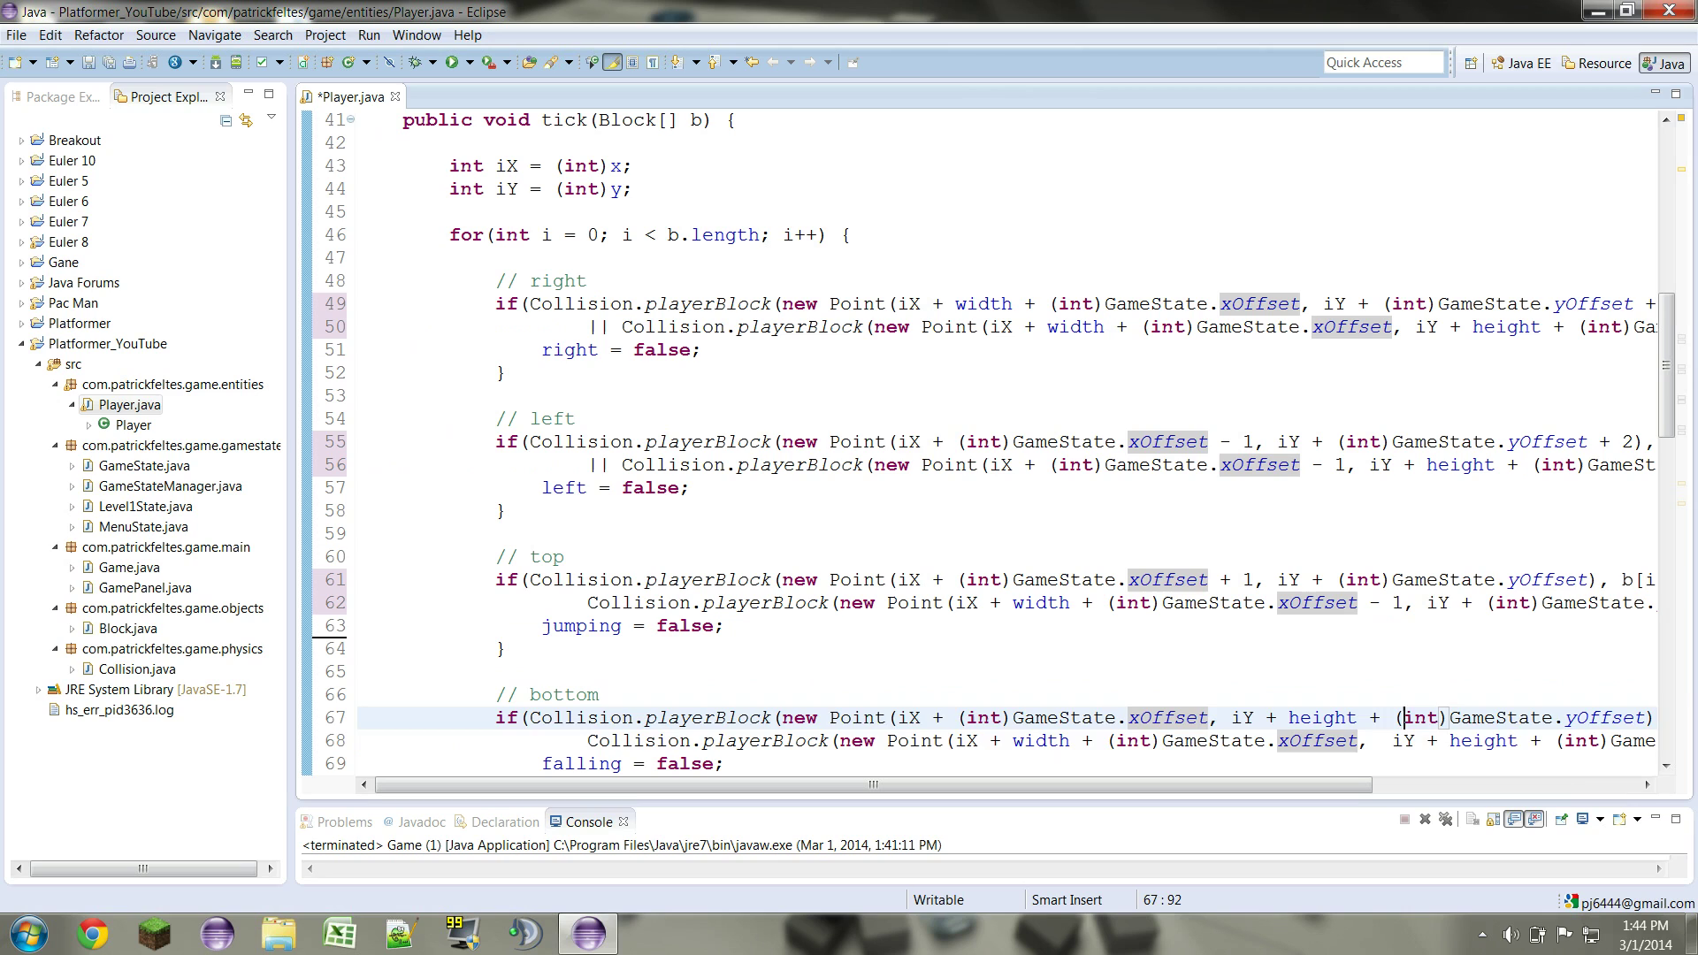
{"action": "key", "text": "Left"}
{"action": "key", "text": "Left"}
{"action": "key", "text": "Left"}
{"action": "key", "text": "Left"}
{"action": "key", "text": "Left"}
{"action": "key", "text": "Left"}
{"action": "key", "text": "Left"}
{"action": "type", "text": "+ 2"}
{"action": "key", "text": "Right"}
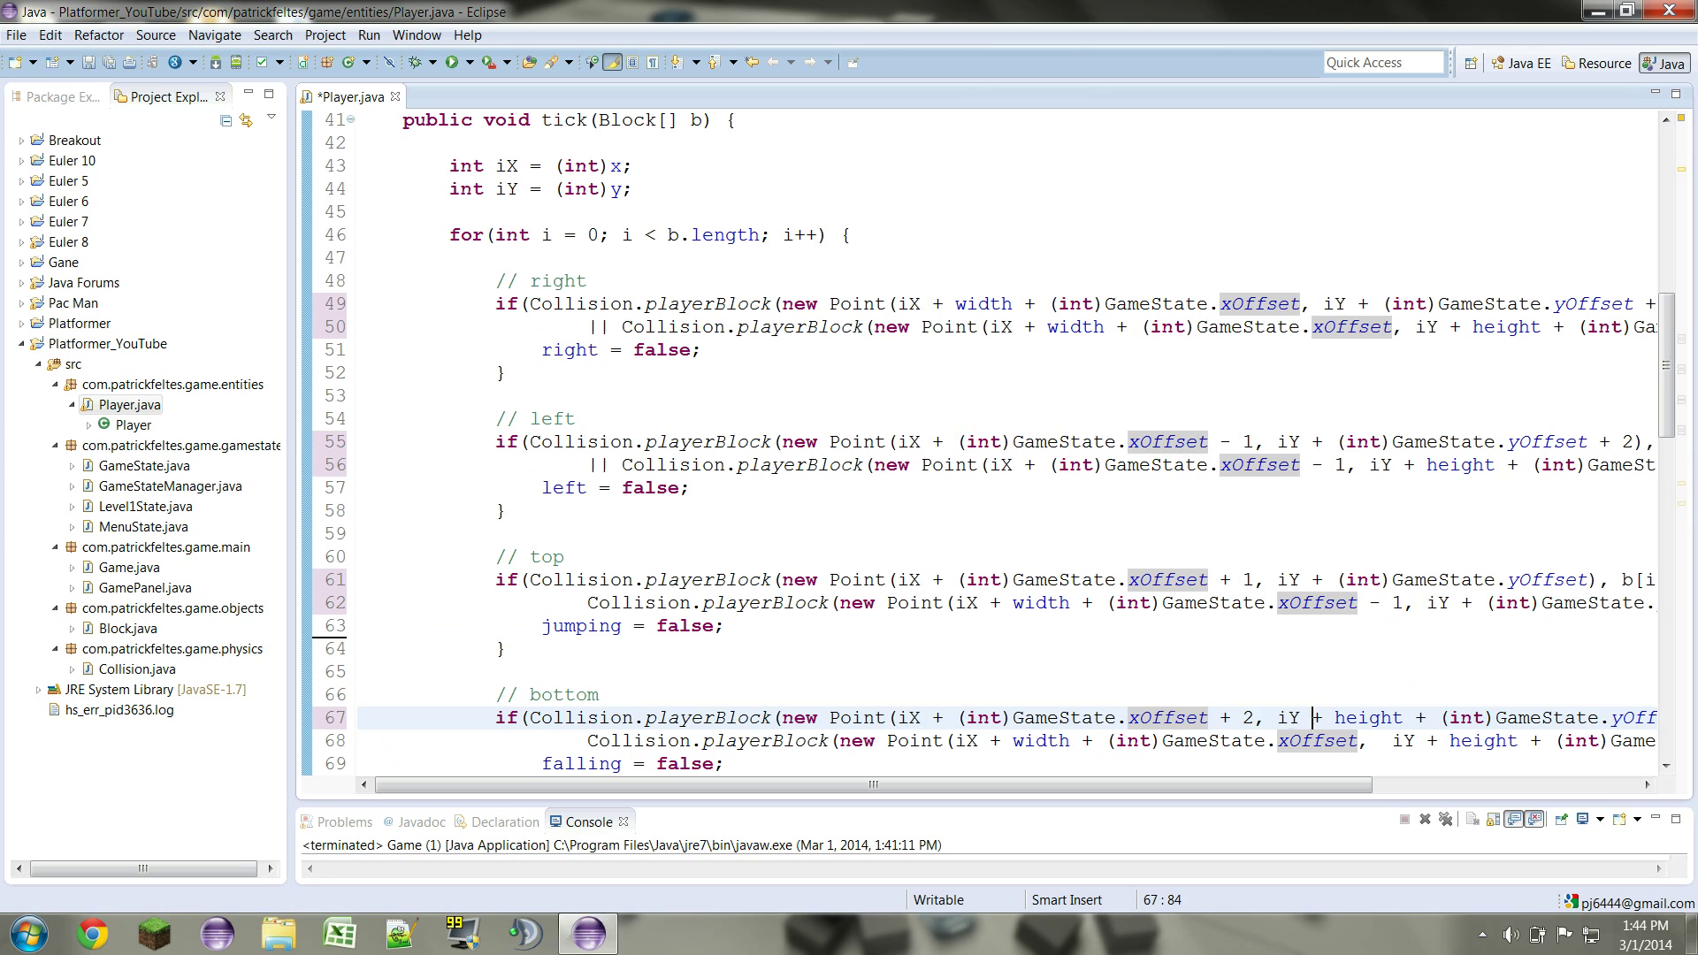
{"action": "key", "text": "Right"}
{"action": "key", "text": "Right"}
{"action": "key", "text": "Right"}
{"action": "key", "text": "Right"}
{"action": "key", "text": "Right"}
{"action": "key", "text": "Right"}
{"action": "key", "text": "Right"}
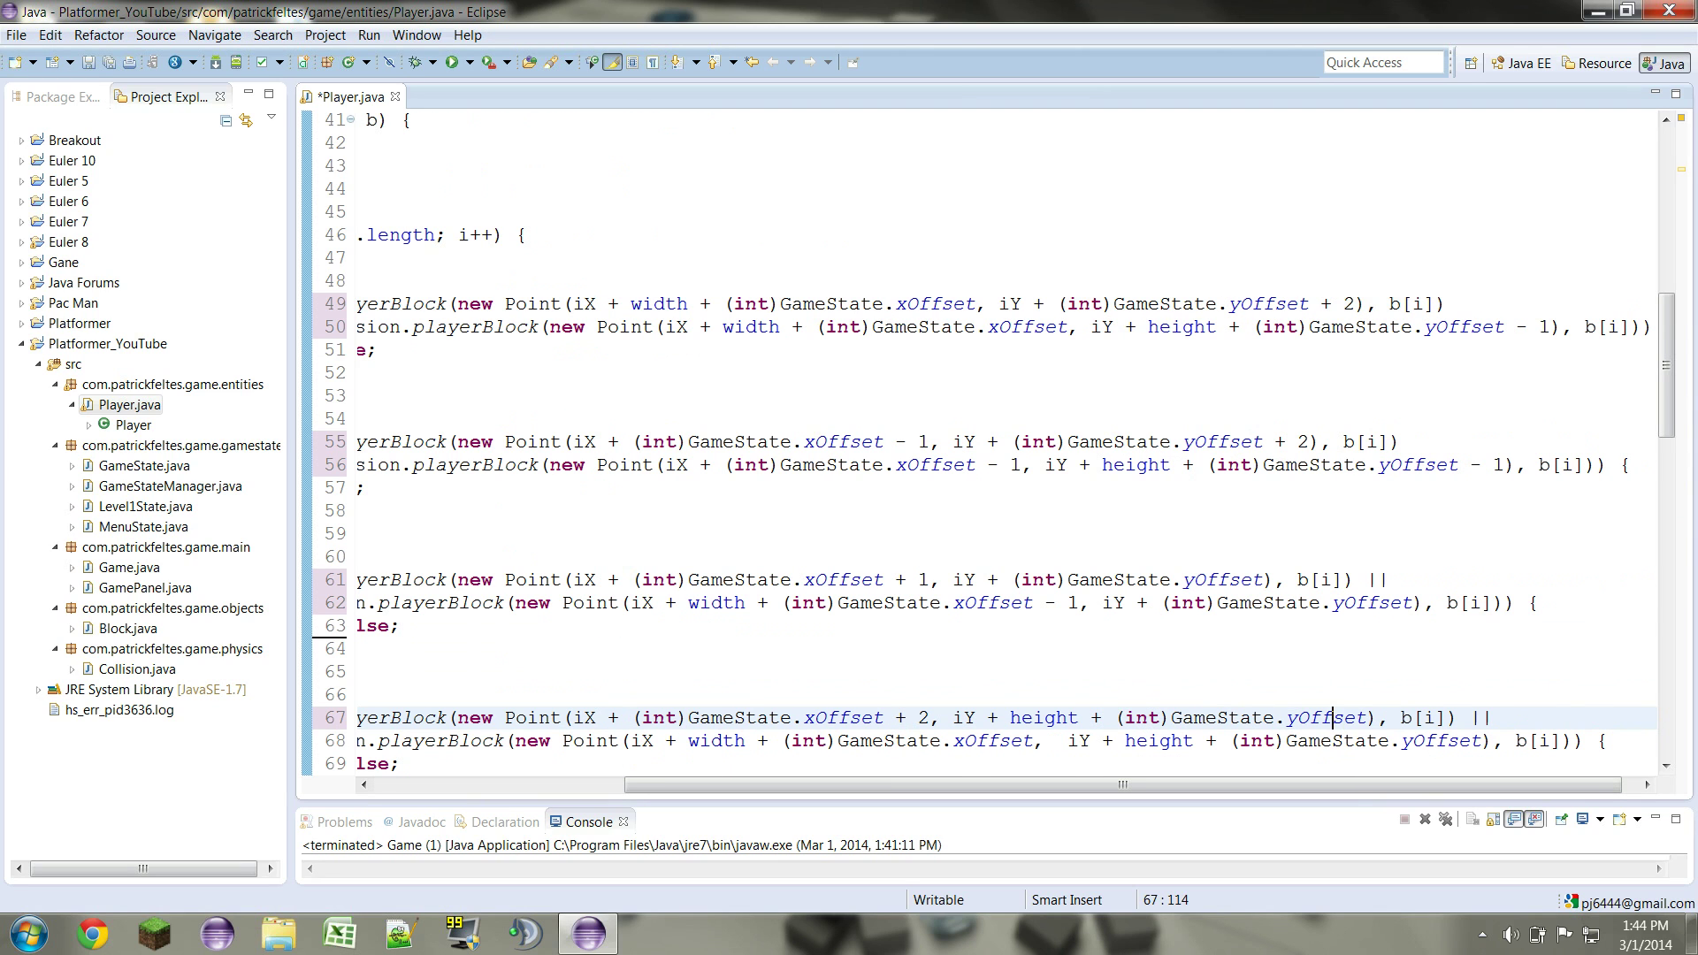
{"action": "key", "text": "Right"}
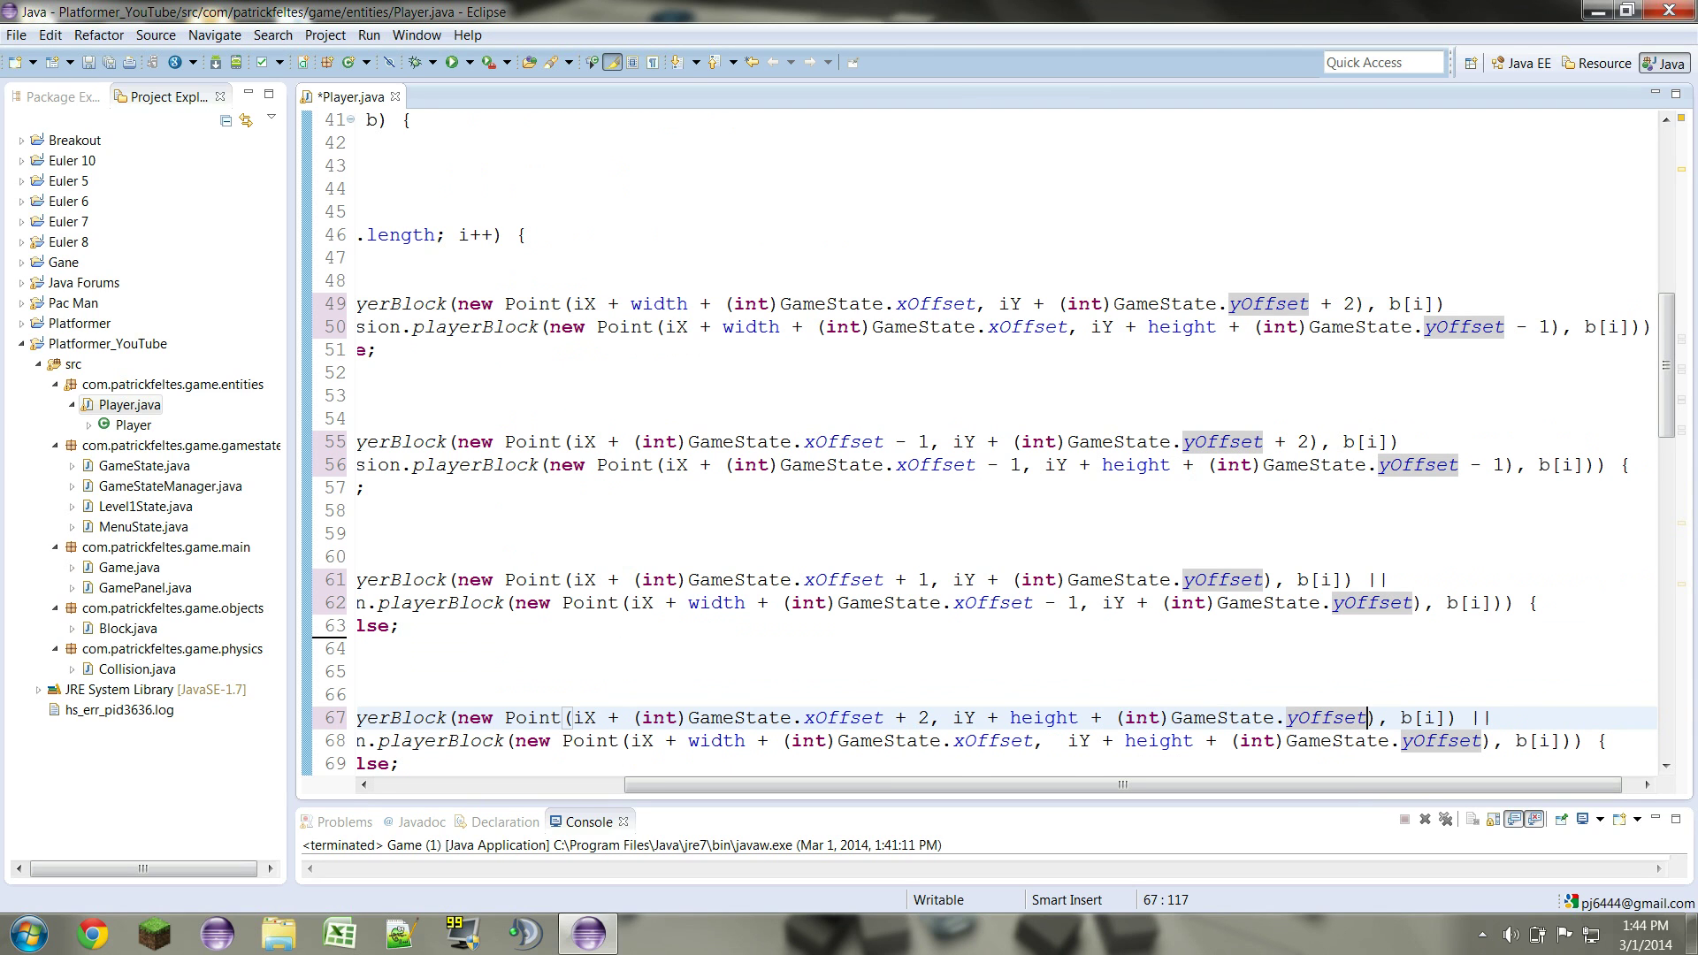
{"action": "type", "text": "+ 1"}
{"action": "key", "text": "Down"}
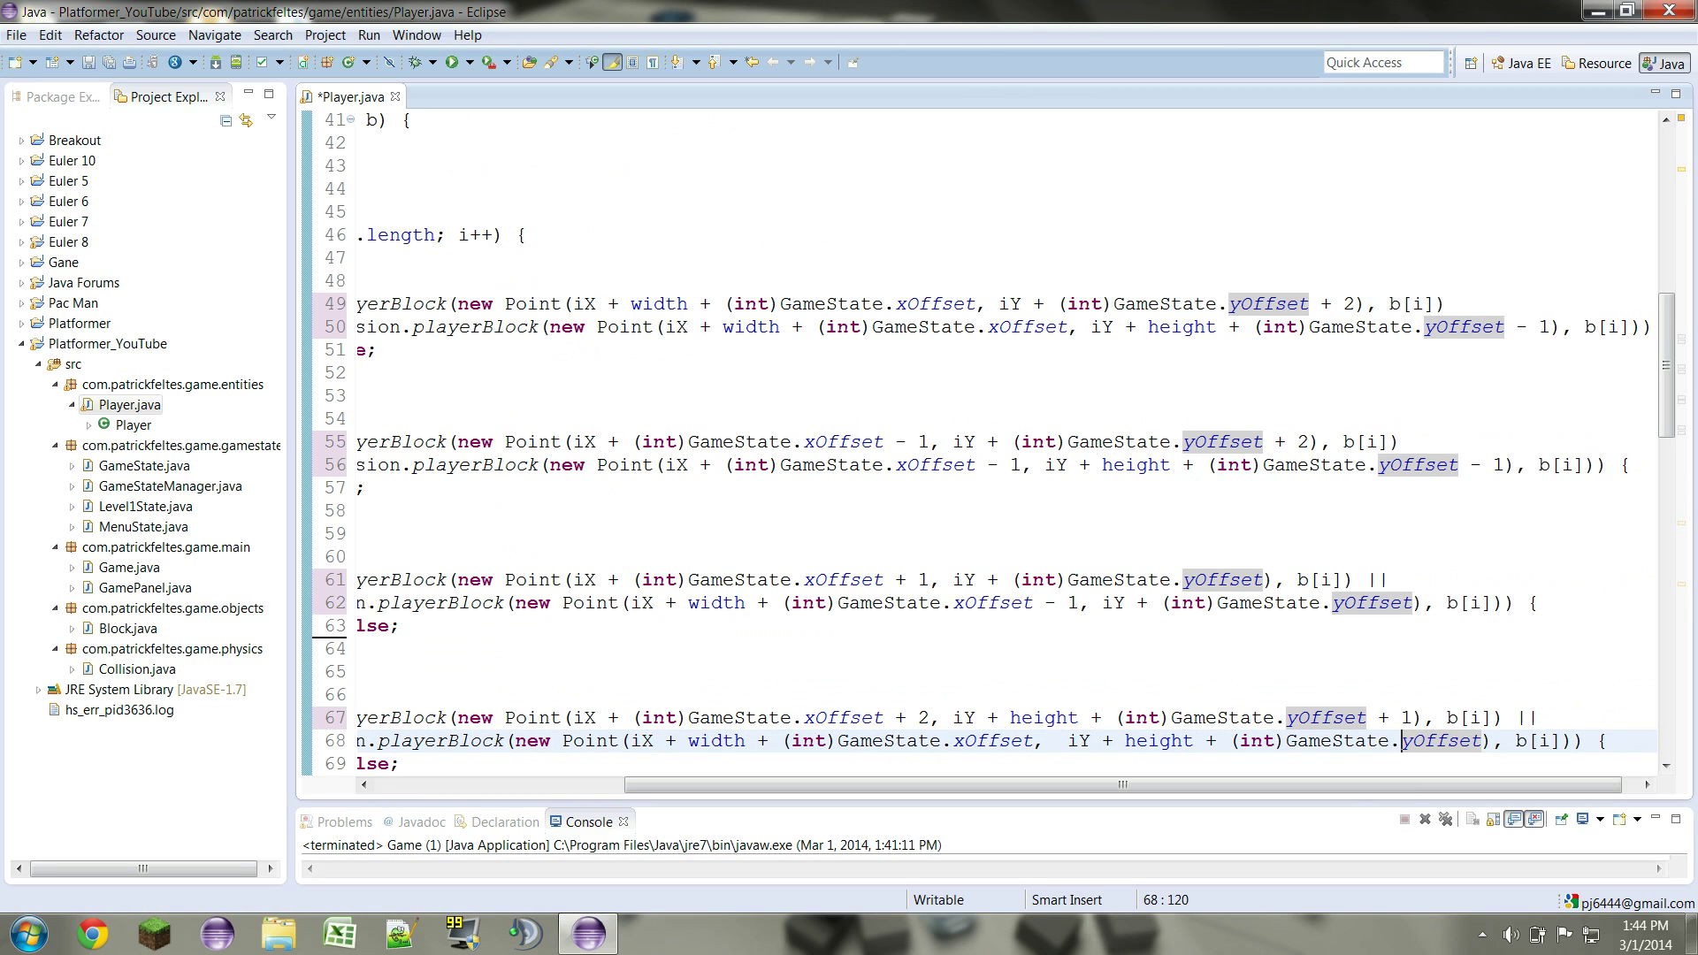
{"action": "key", "text": "ctrl+Left"}
{"action": "key", "text": "ctrl+Left"}
{"action": "key", "text": "ctrl+Left"}
{"action": "key", "text": "ctrl+Left"}
{"action": "key", "text": "ctrl+Left"}
{"action": "key", "text": "ctrl+Left"}
{"action": "key", "text": "ctrl+Left"}
{"action": "type", "text": "- 1"}
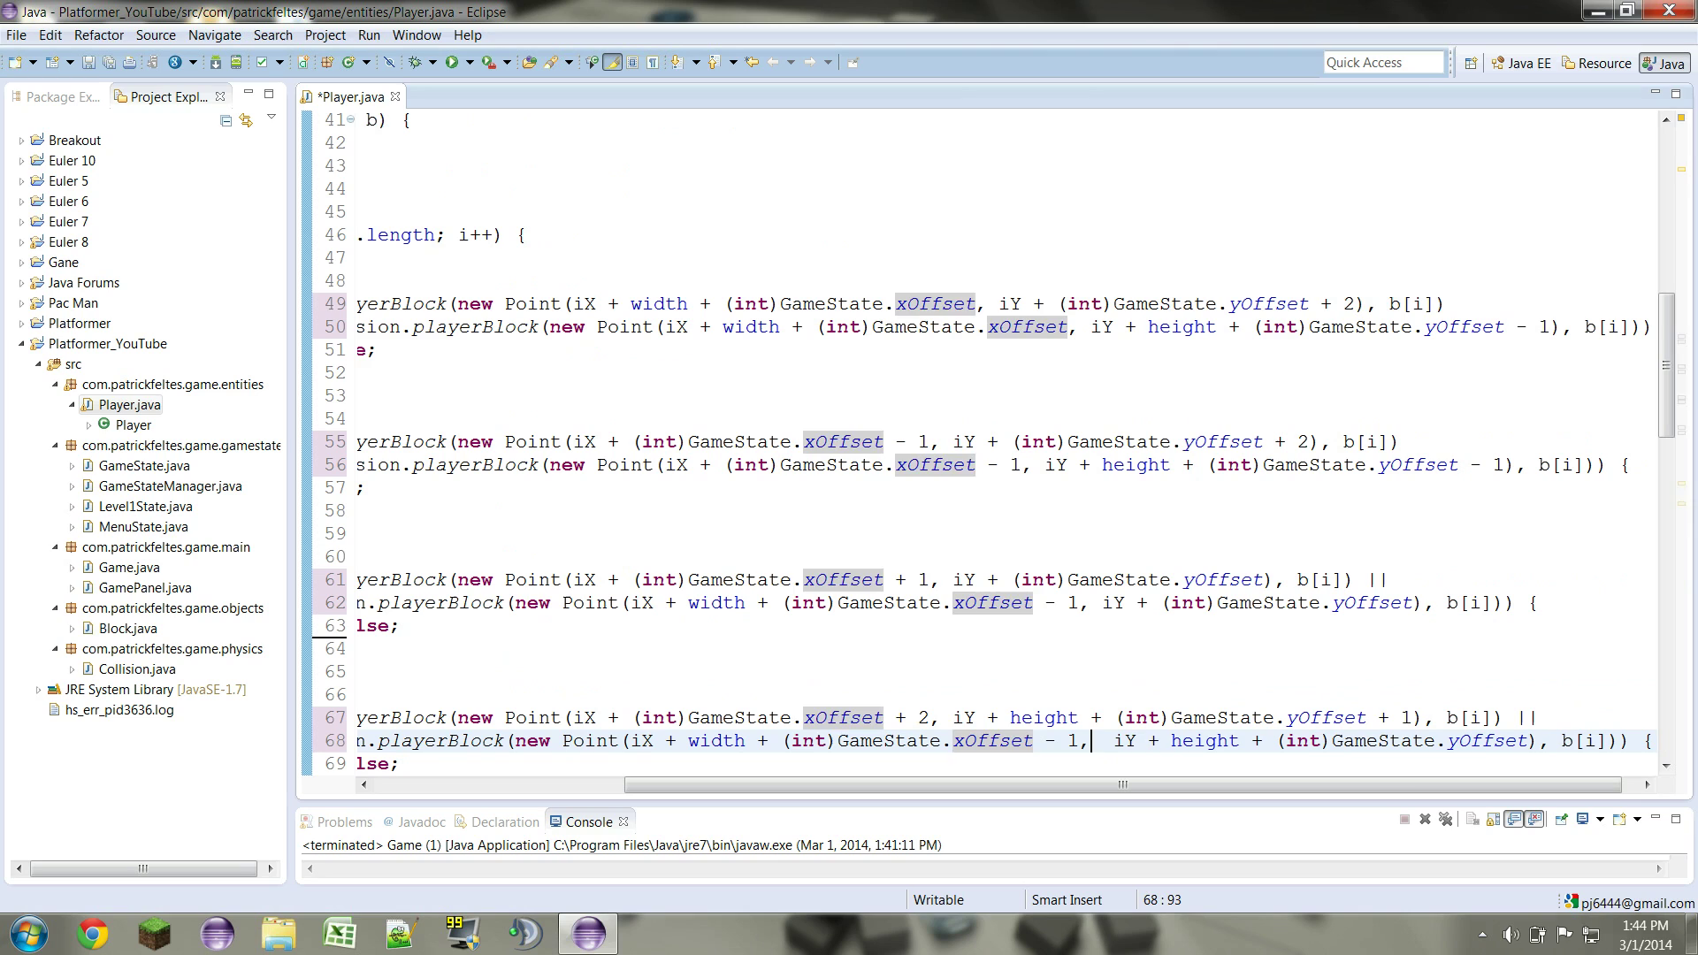
{"action": "key", "text": "ctrl+Right"}
{"action": "key", "text": "ctrl+Right"}
{"action": "key", "text": "ctrl+Right"}
{"action": "key", "text": "ctrl+Right"}
{"action": "key", "text": "ctrl+Right"}
{"action": "key", "text": "ctrl+Right"}
{"action": "key", "text": "ctrl+Right"}
{"action": "key", "text": "ctrl+Right"}
{"action": "key", "text": "ctrl+Right"}
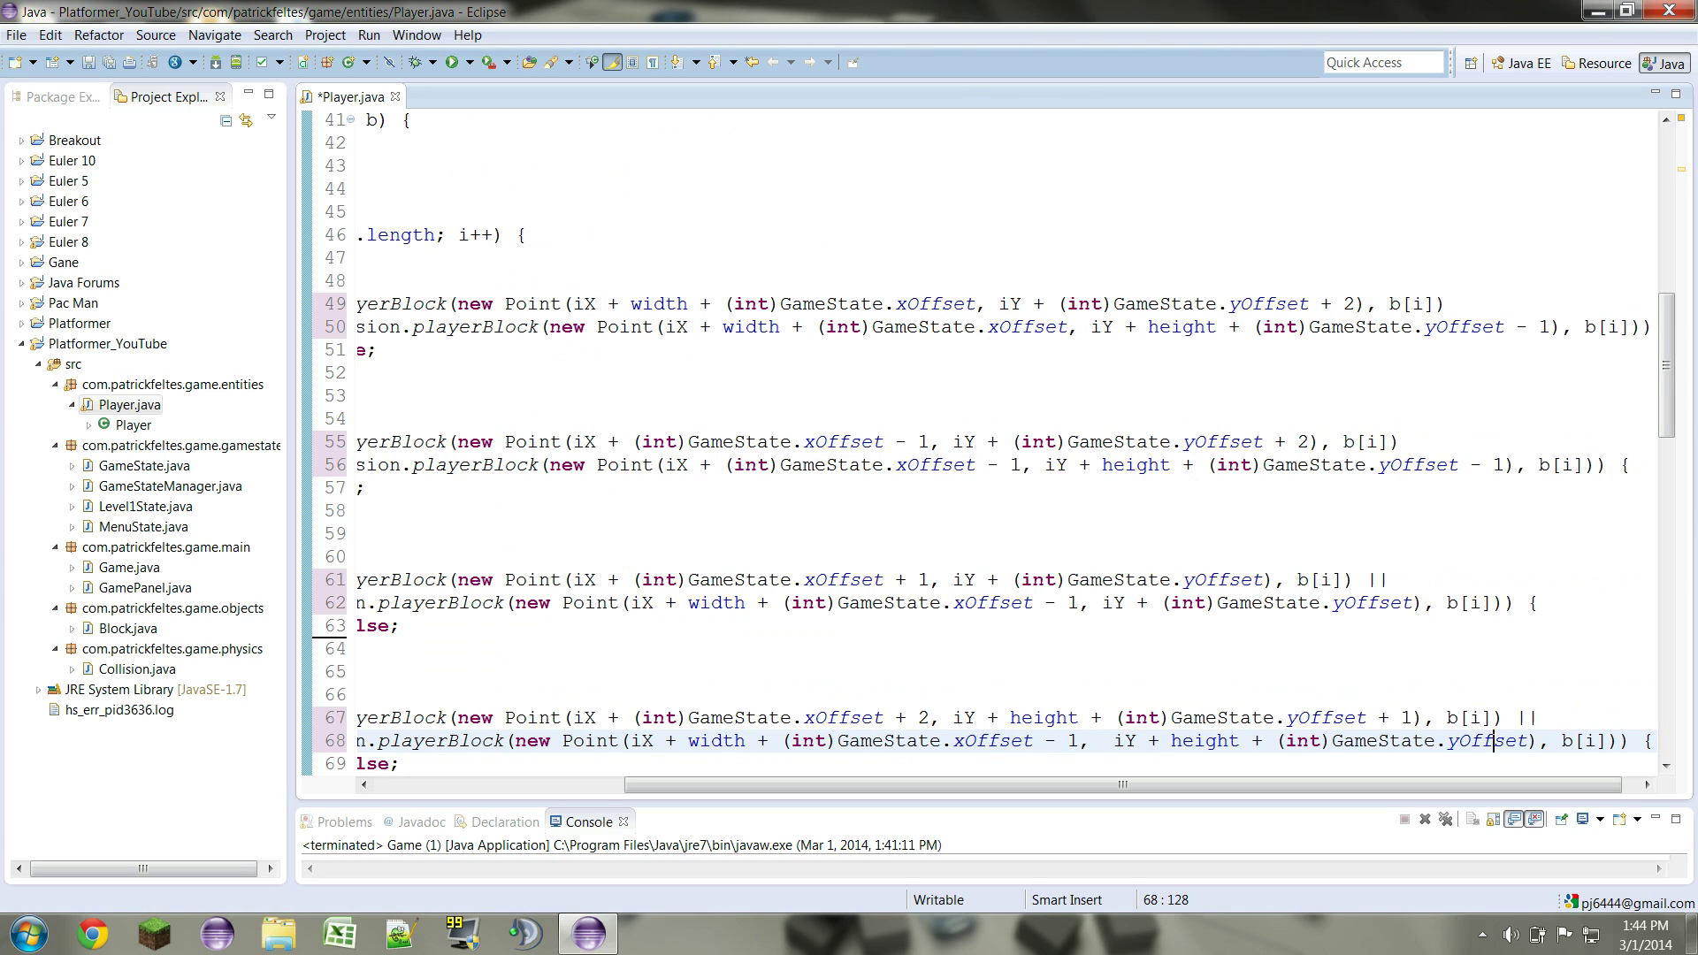
{"action": "key", "text": "ctrl+Right"}
{"action": "type", "text": "+ 1"}
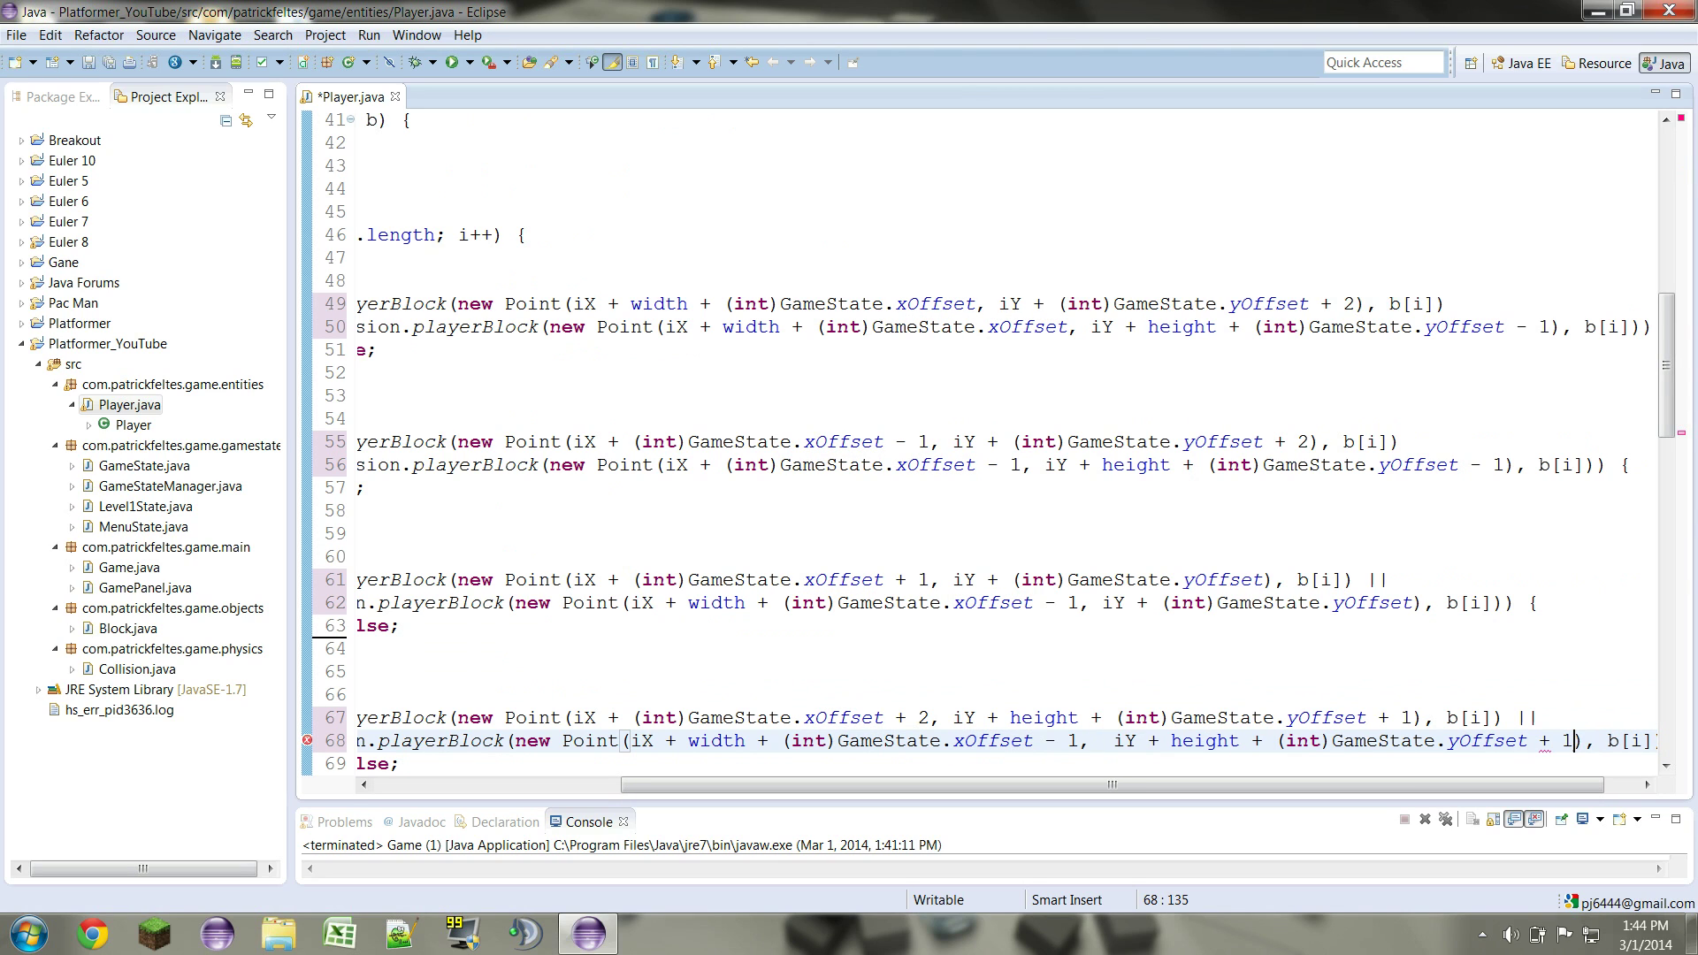
Save Player.java, launch the Platformer game and start a level
{"action": "left_click", "coordinate": [453, 63]}
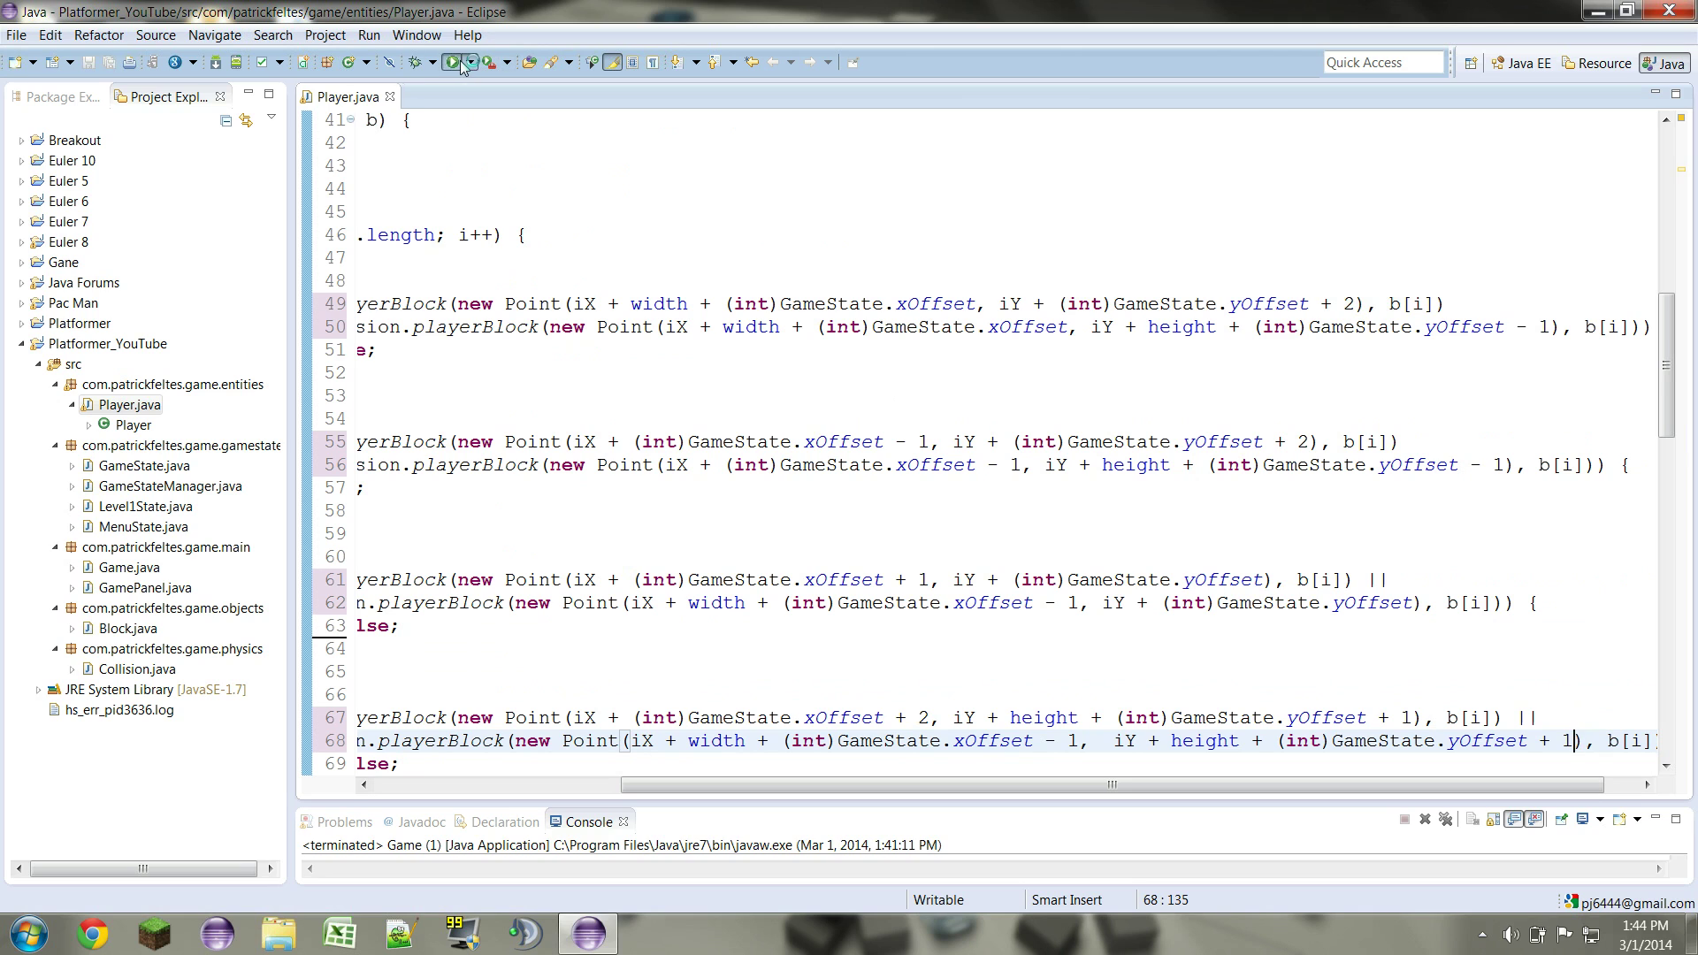
{"action": "key", "text": "Return"}
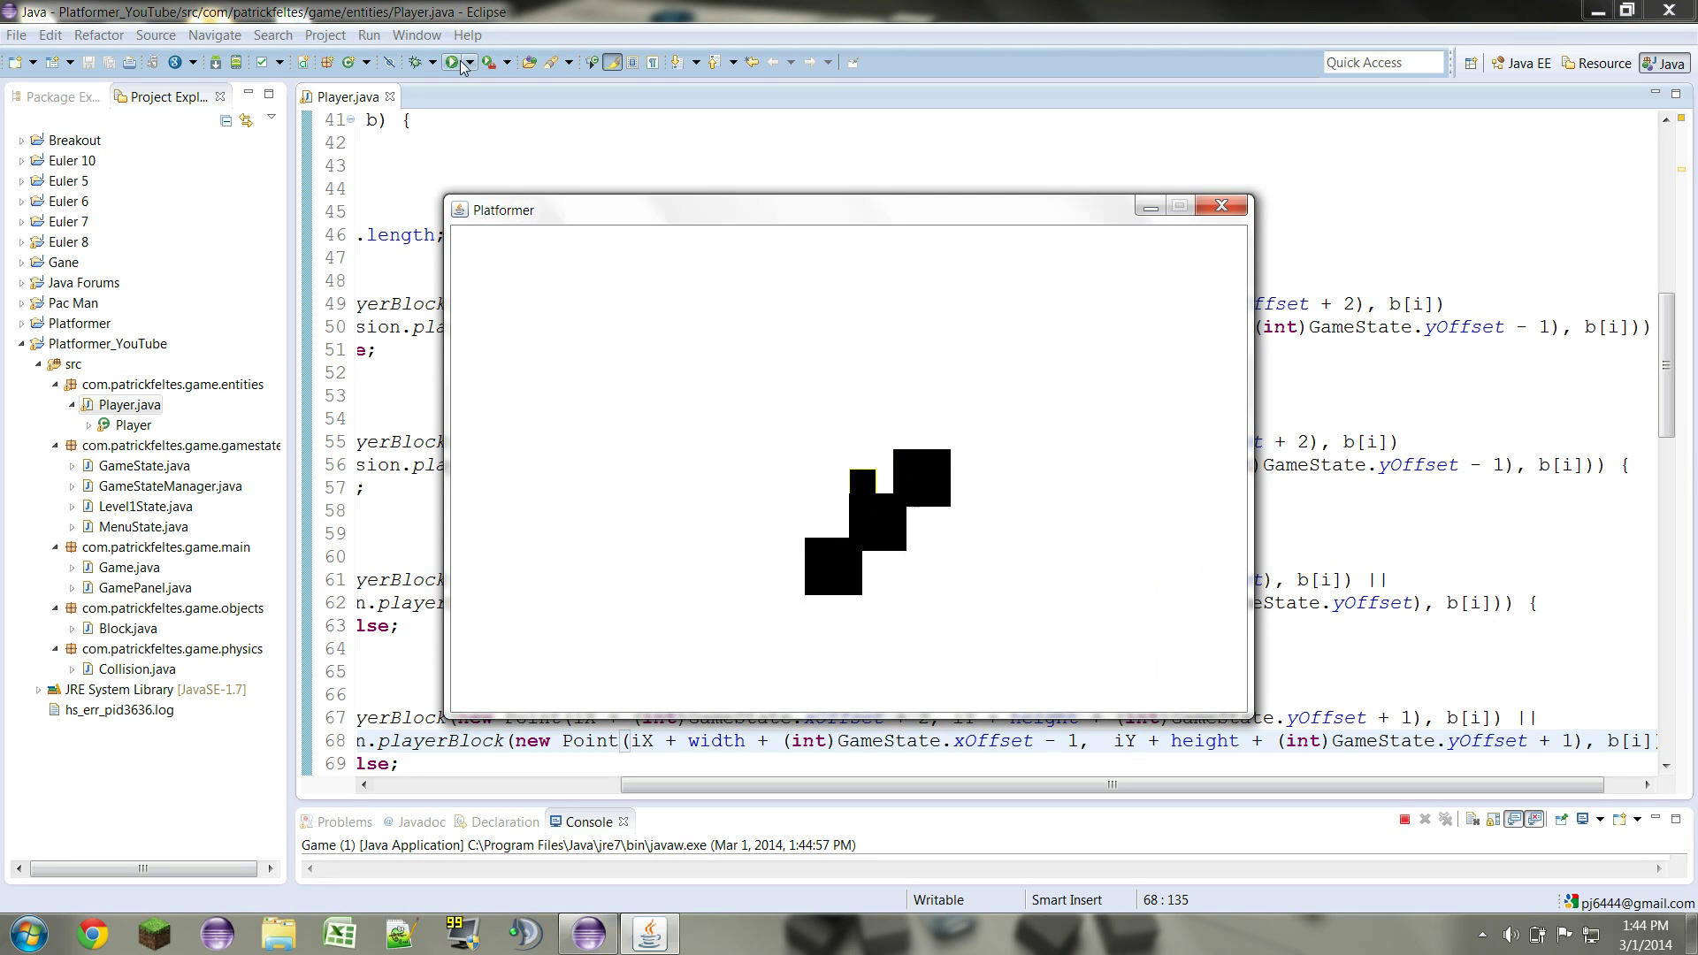
{"action": "key", "text": "Right"}
{"action": "key", "text": "Up"}
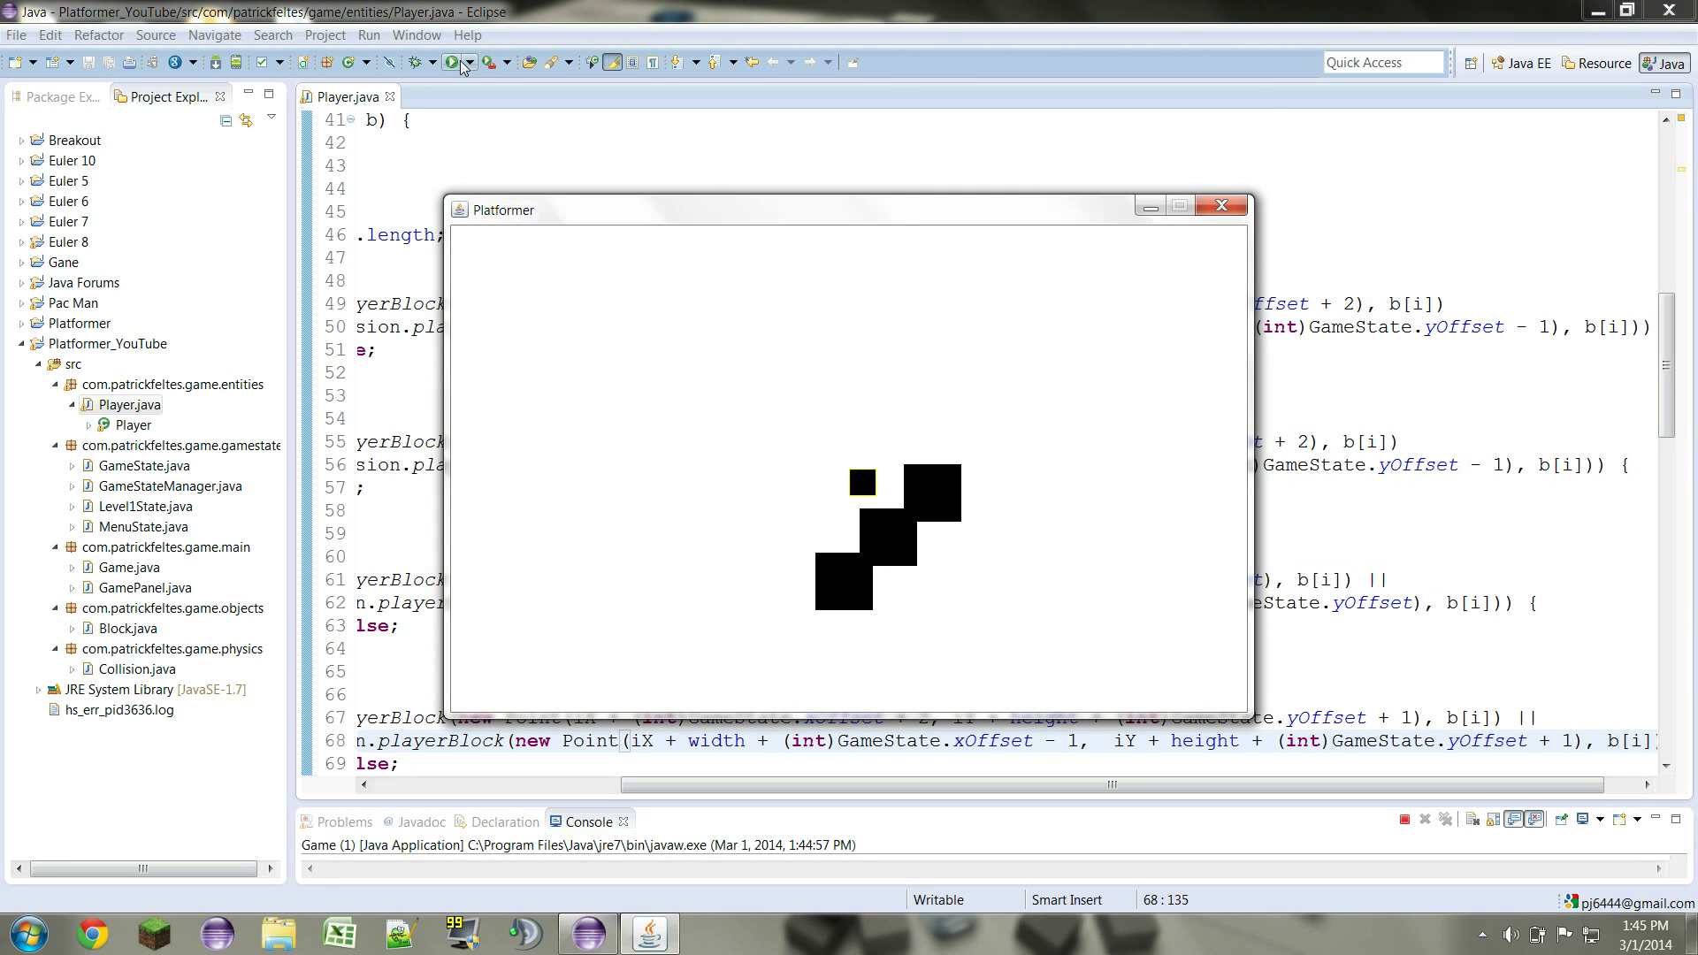
Move and jump the player around the black block staircase to test collisions
{"action": "key", "text": "Left"}
{"action": "key", "text": "Up"}
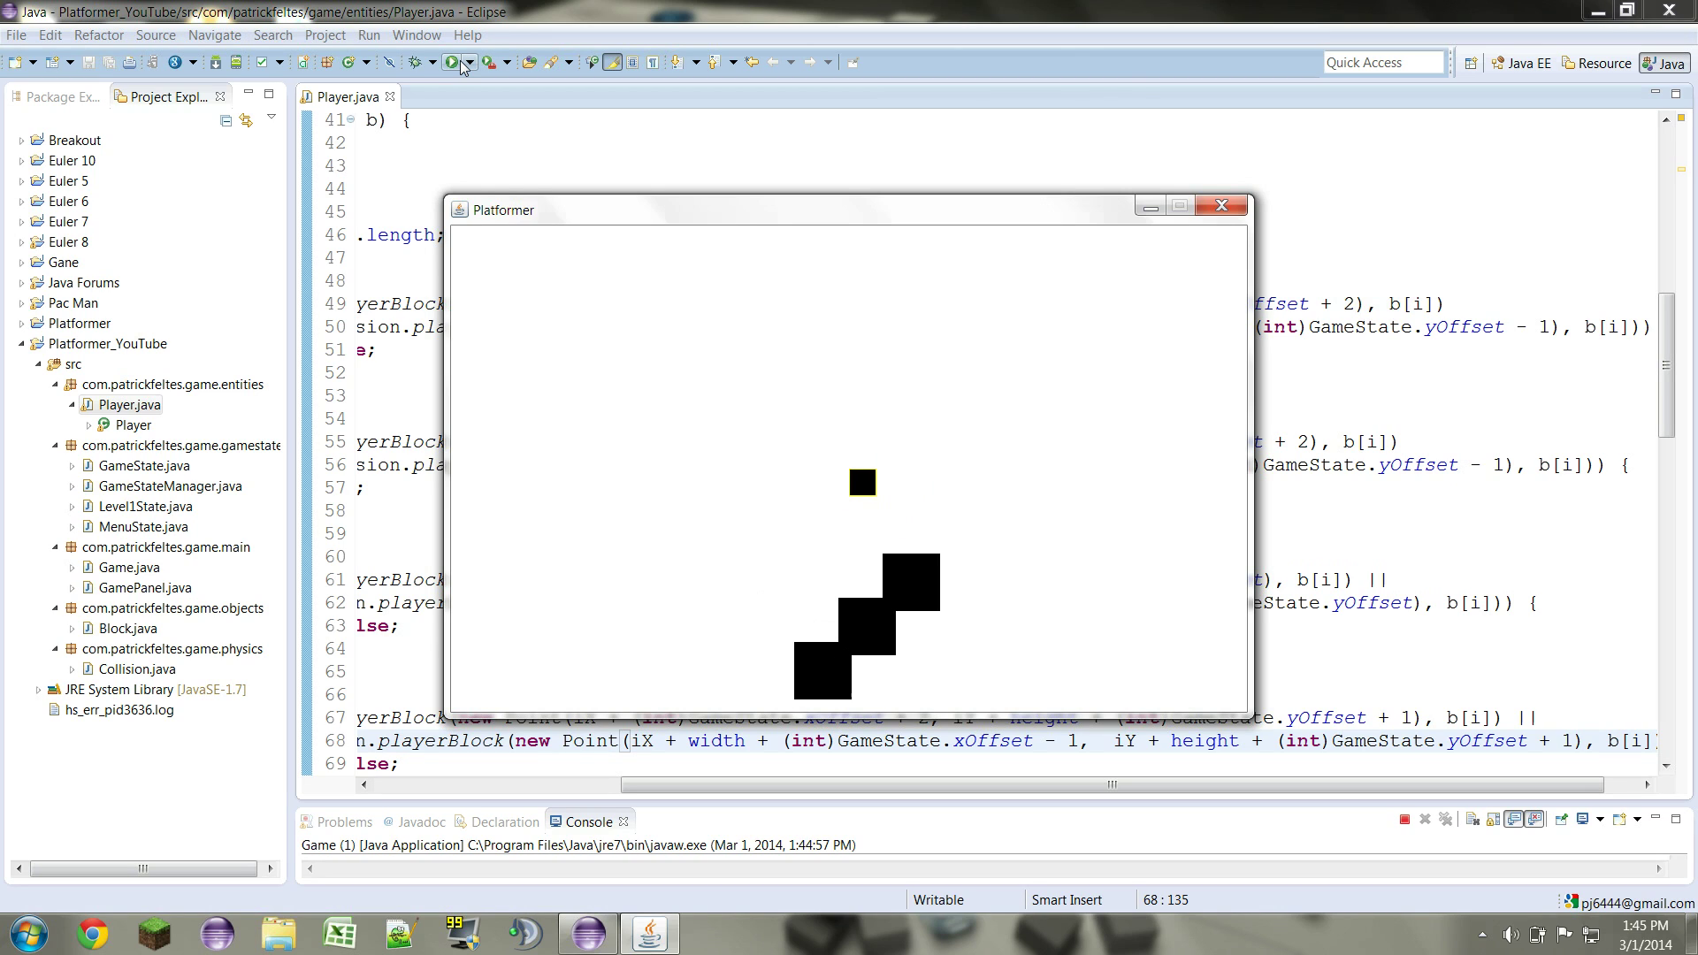
{"action": "key", "text": "Right"}
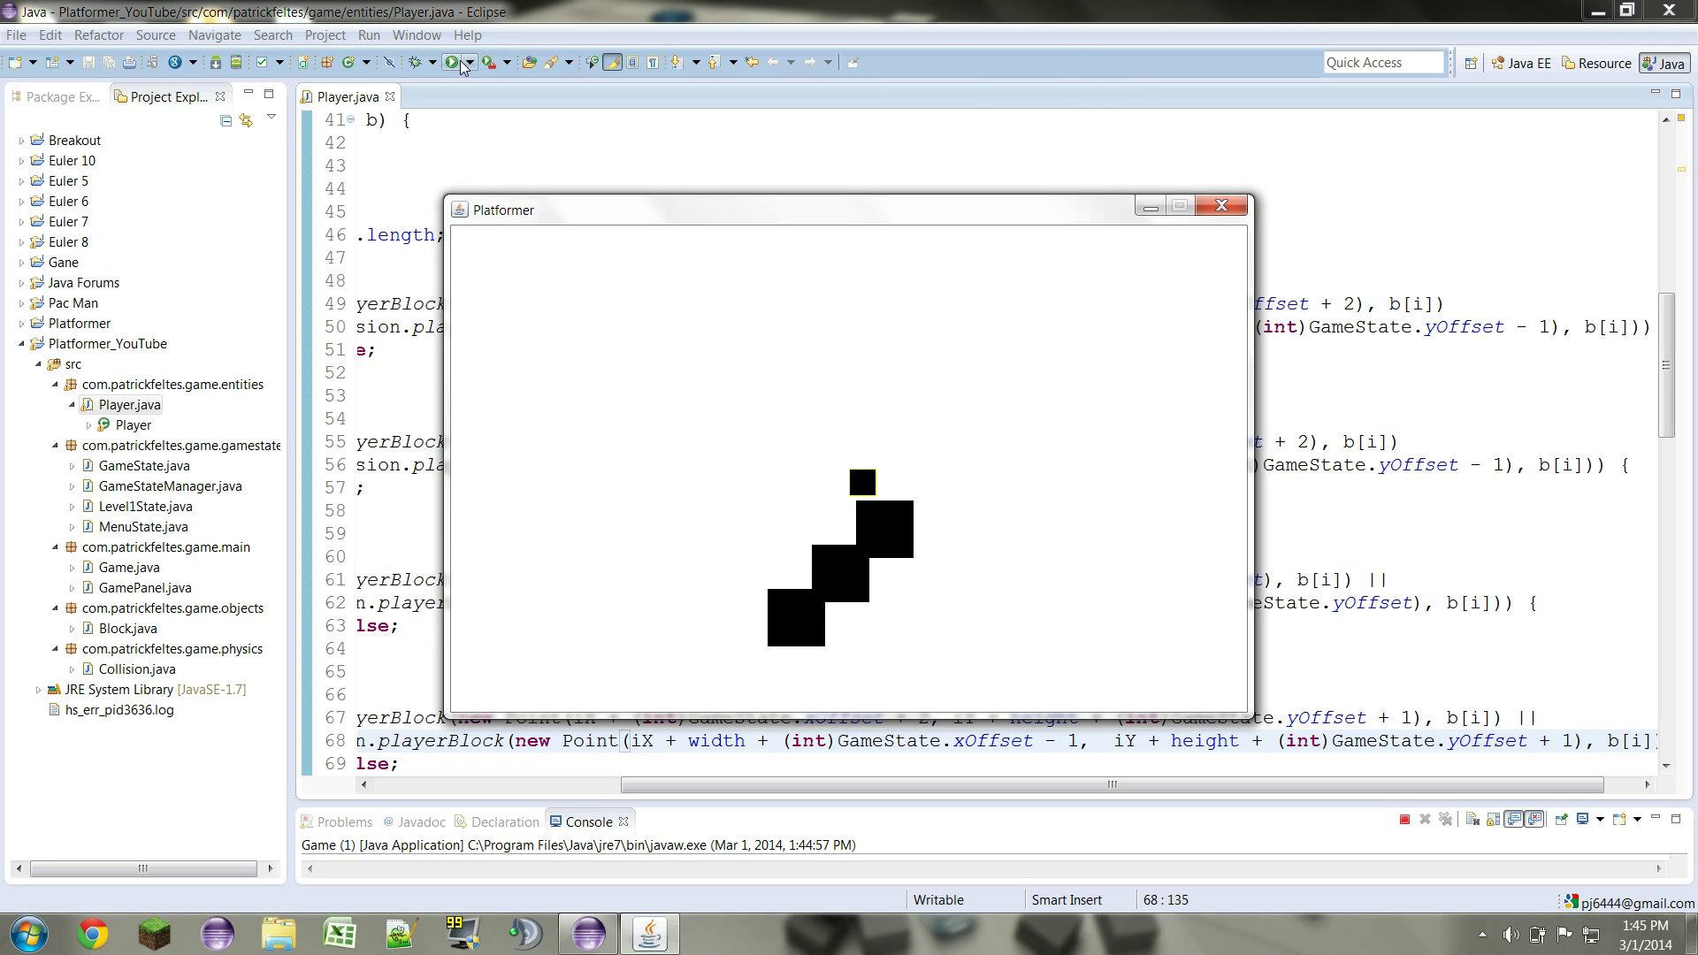
{"action": "key", "text": "Up"}
{"action": "key", "text": "Left"}
{"action": "key", "text": "Right"}
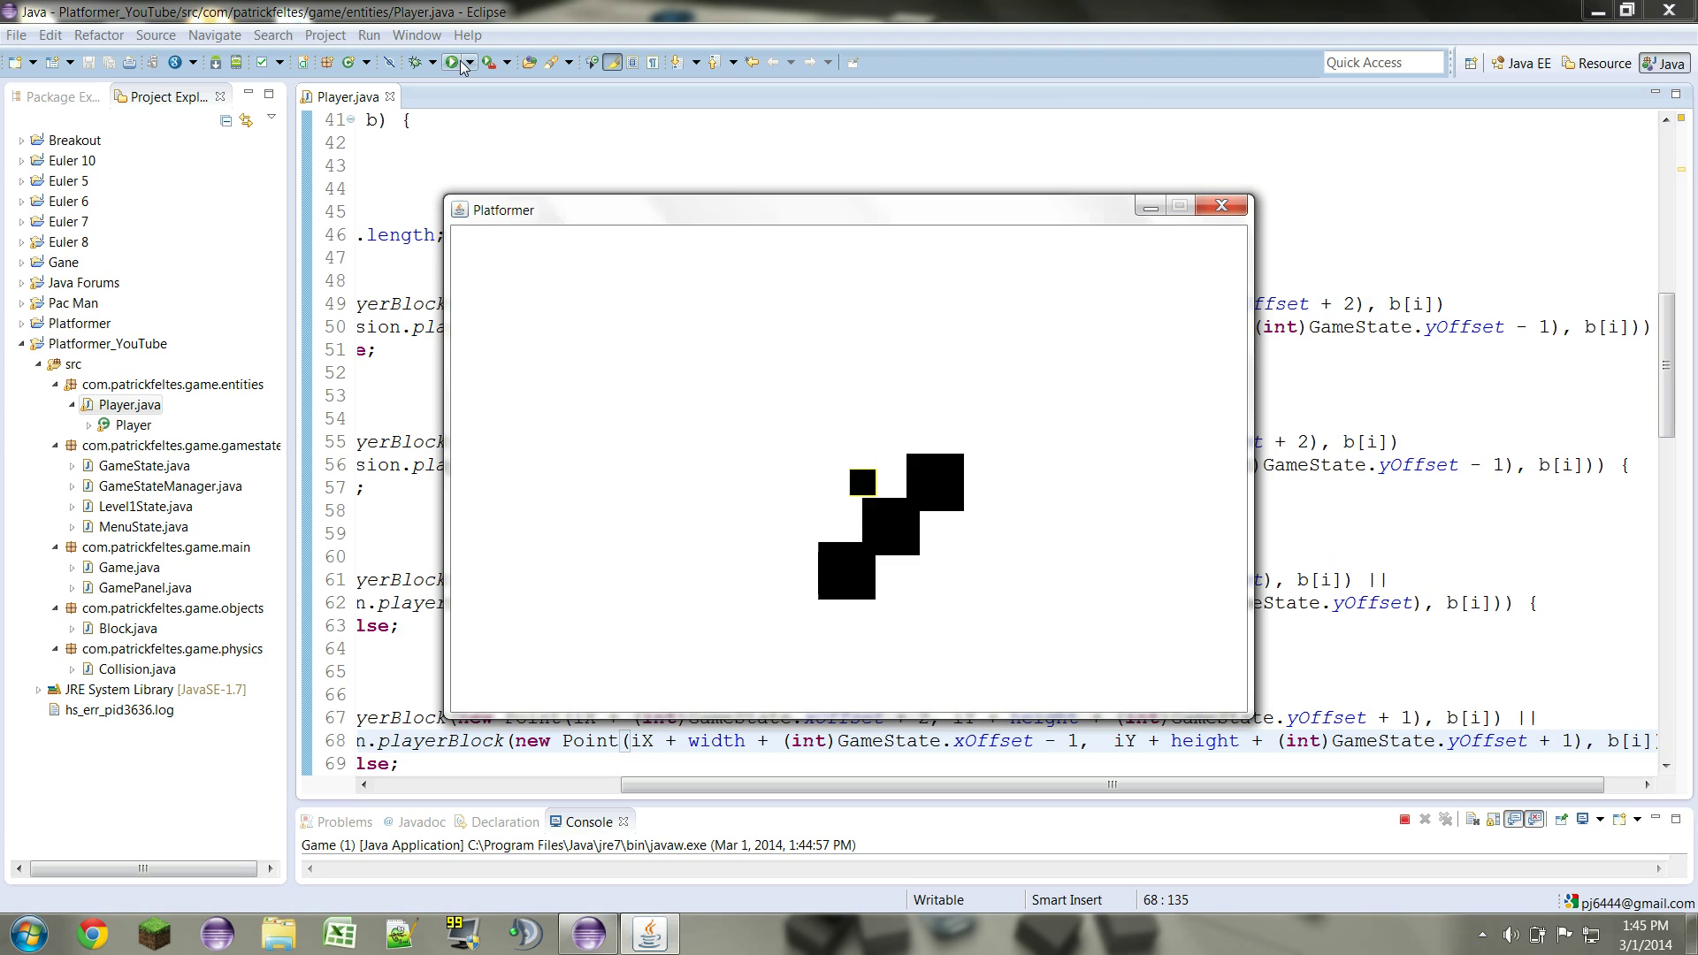
{"action": "key", "text": "Right"}
{"action": "key", "text": "Up"}
{"action": "key", "text": "Left"}
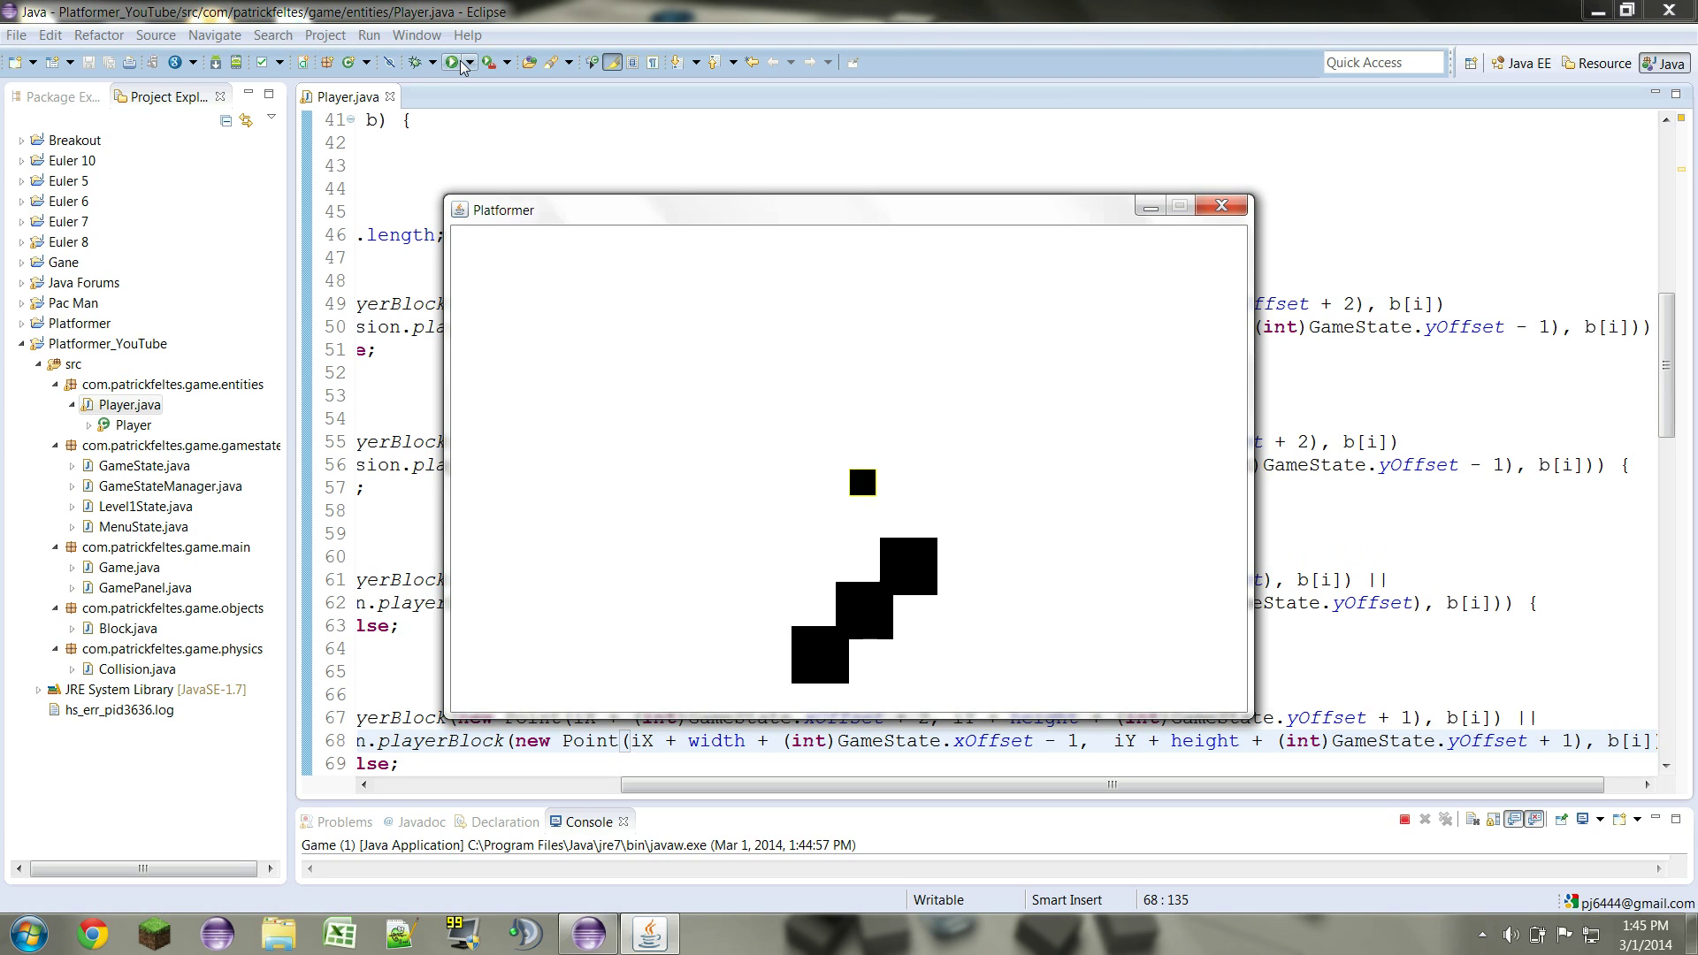
{"action": "key", "text": "Right"}
{"action": "key", "text": "Up"}
{"action": "key", "text": "Right"}
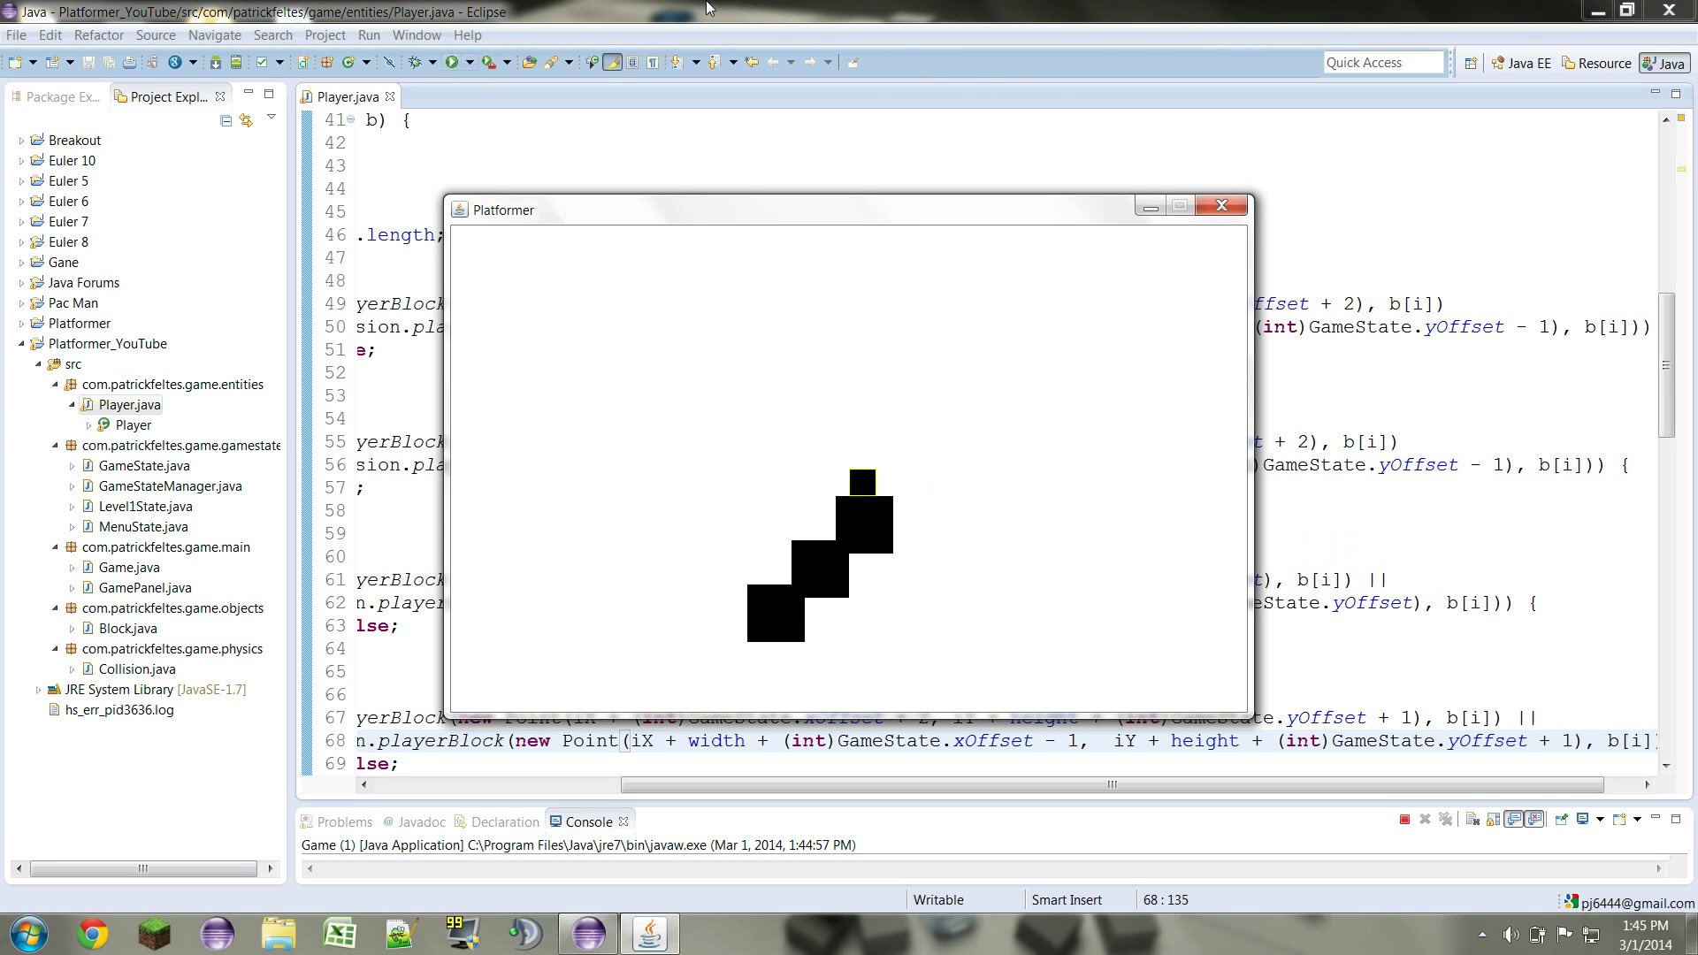
Close the game and replace the break on line 70 with topCollision = true;
{"action": "left_click", "coordinate": [1219, 205]}
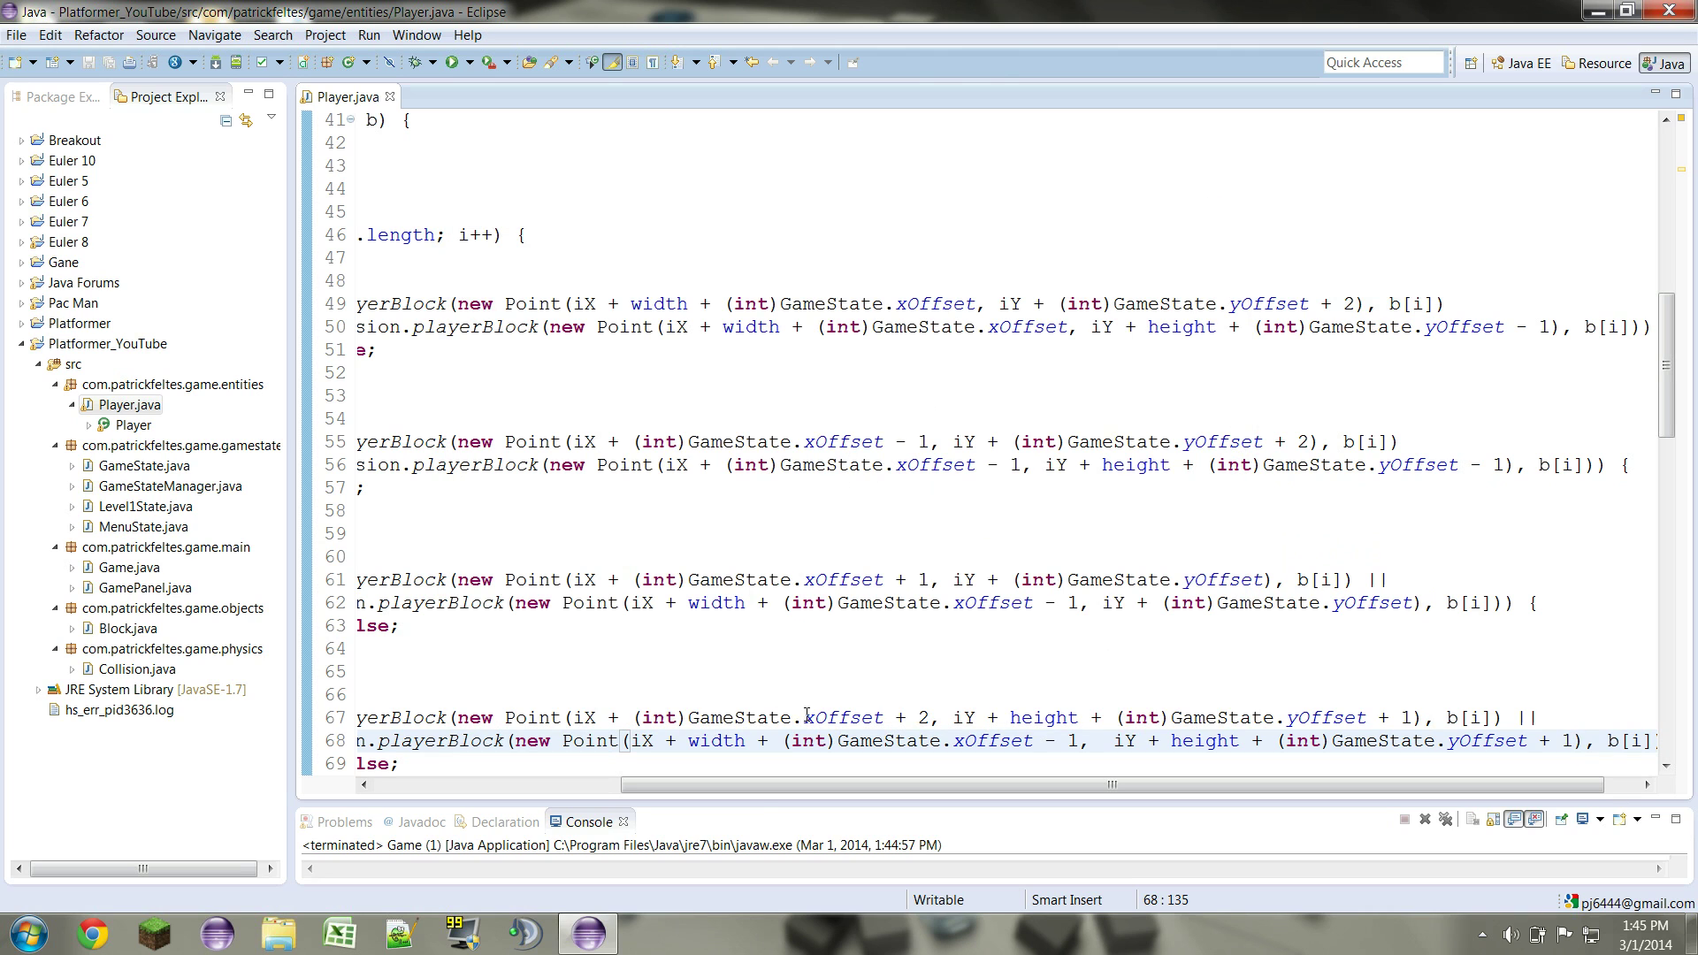
{"action": "left_click_drag", "start_coordinate": [752, 784], "coordinate": [516, 781]}
{"action": "scroll", "coordinate": [676, 573], "scroll_direction": "down", "scroll_amount": 4}
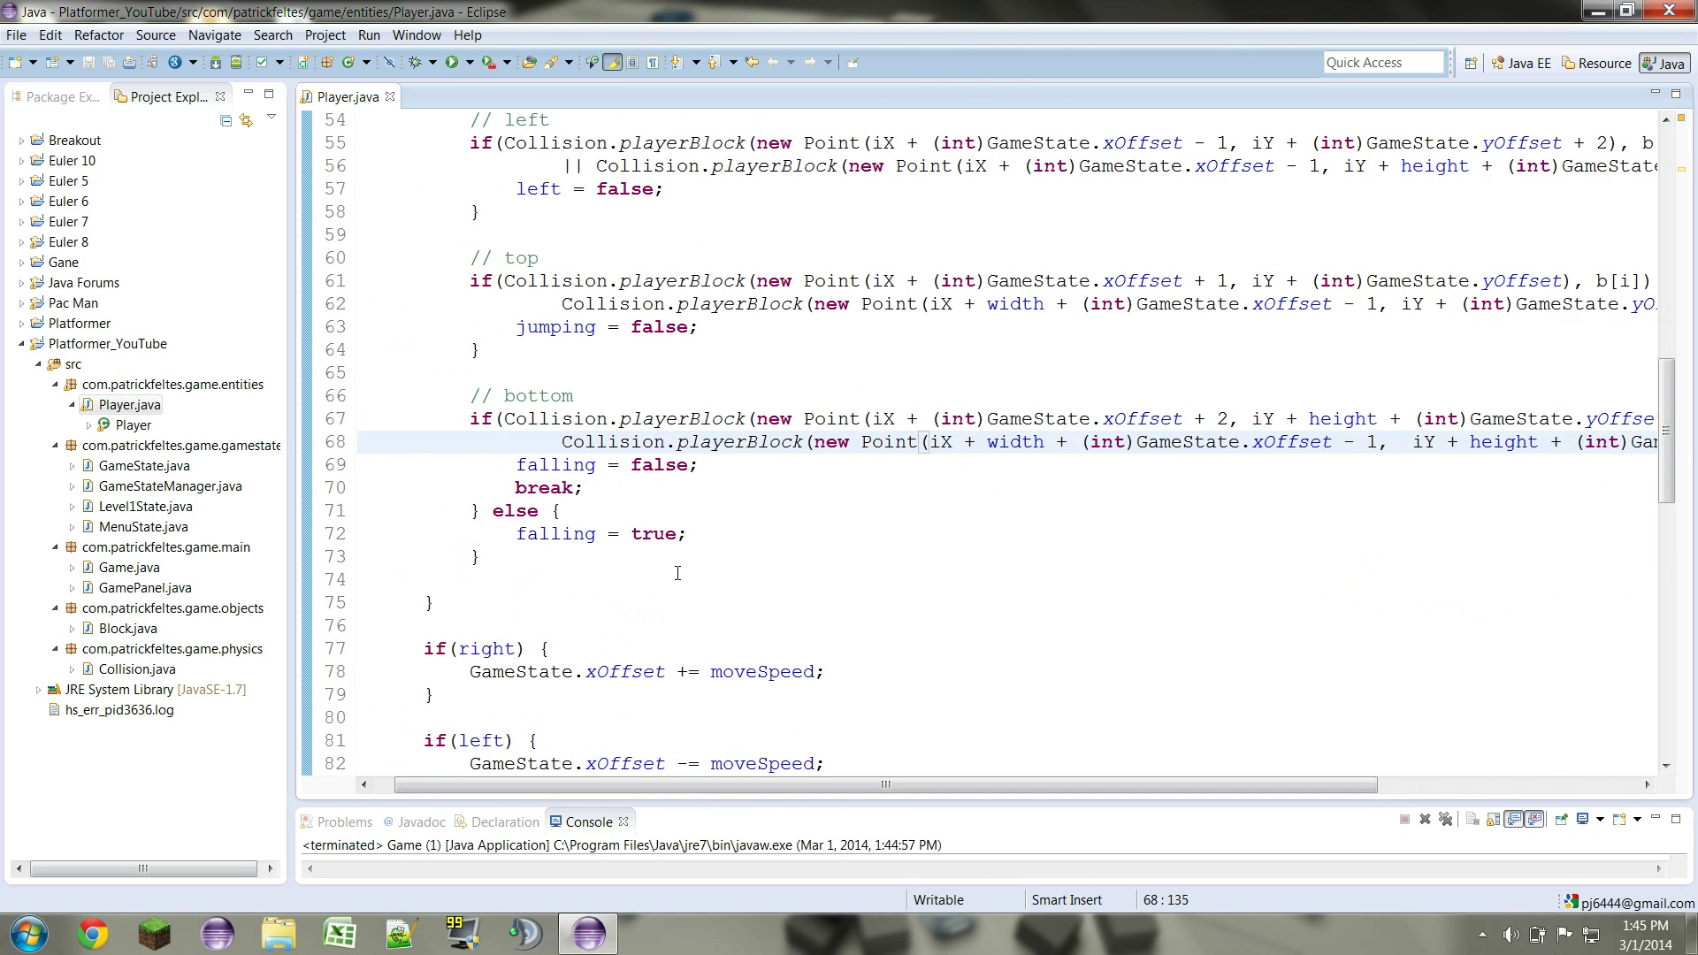
{"action": "scroll", "coordinate": [677, 574], "scroll_direction": "down", "scroll_amount": 1}
{"action": "left_click", "coordinate": [595, 418]}
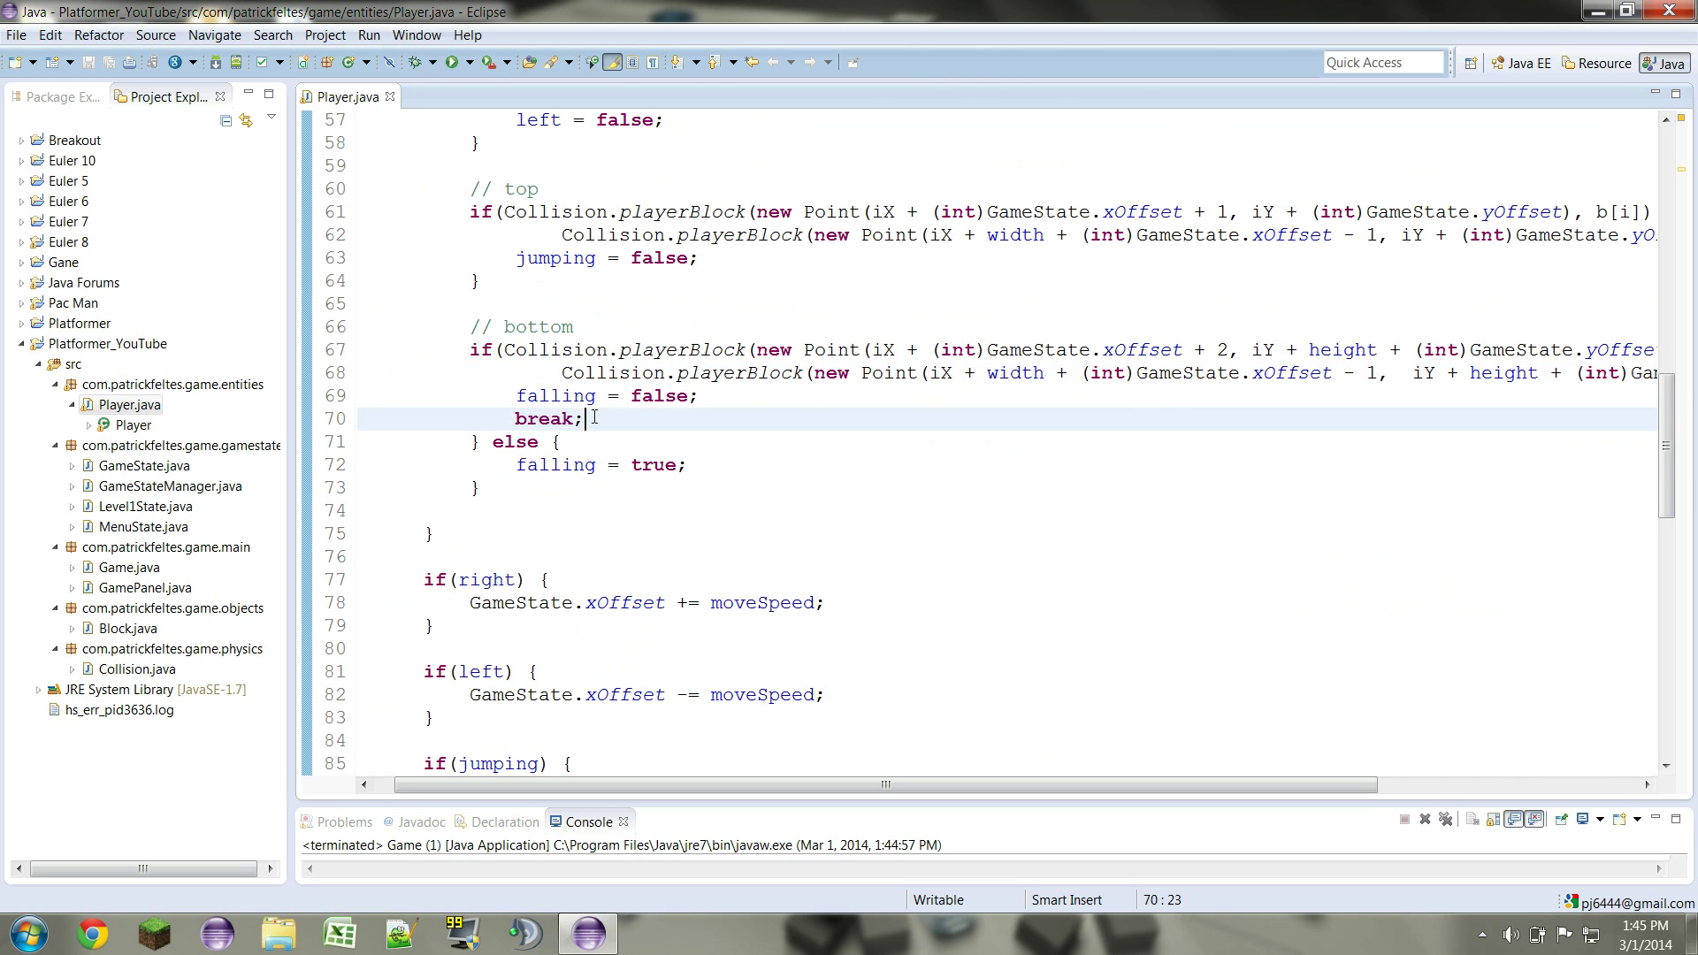
{"action": "key", "text": "BackSpace"}
{"action": "key", "text": "BackSpace"}
{"action": "key", "text": "BackSpace"}
{"action": "key", "text": "BackSpace"}
{"action": "key", "text": "BackSpace"}
{"action": "key", "text": "BackSpace"}
{"action": "key", "text": "BackSpace"}
{"action": "key", "text": "BackSpace"}
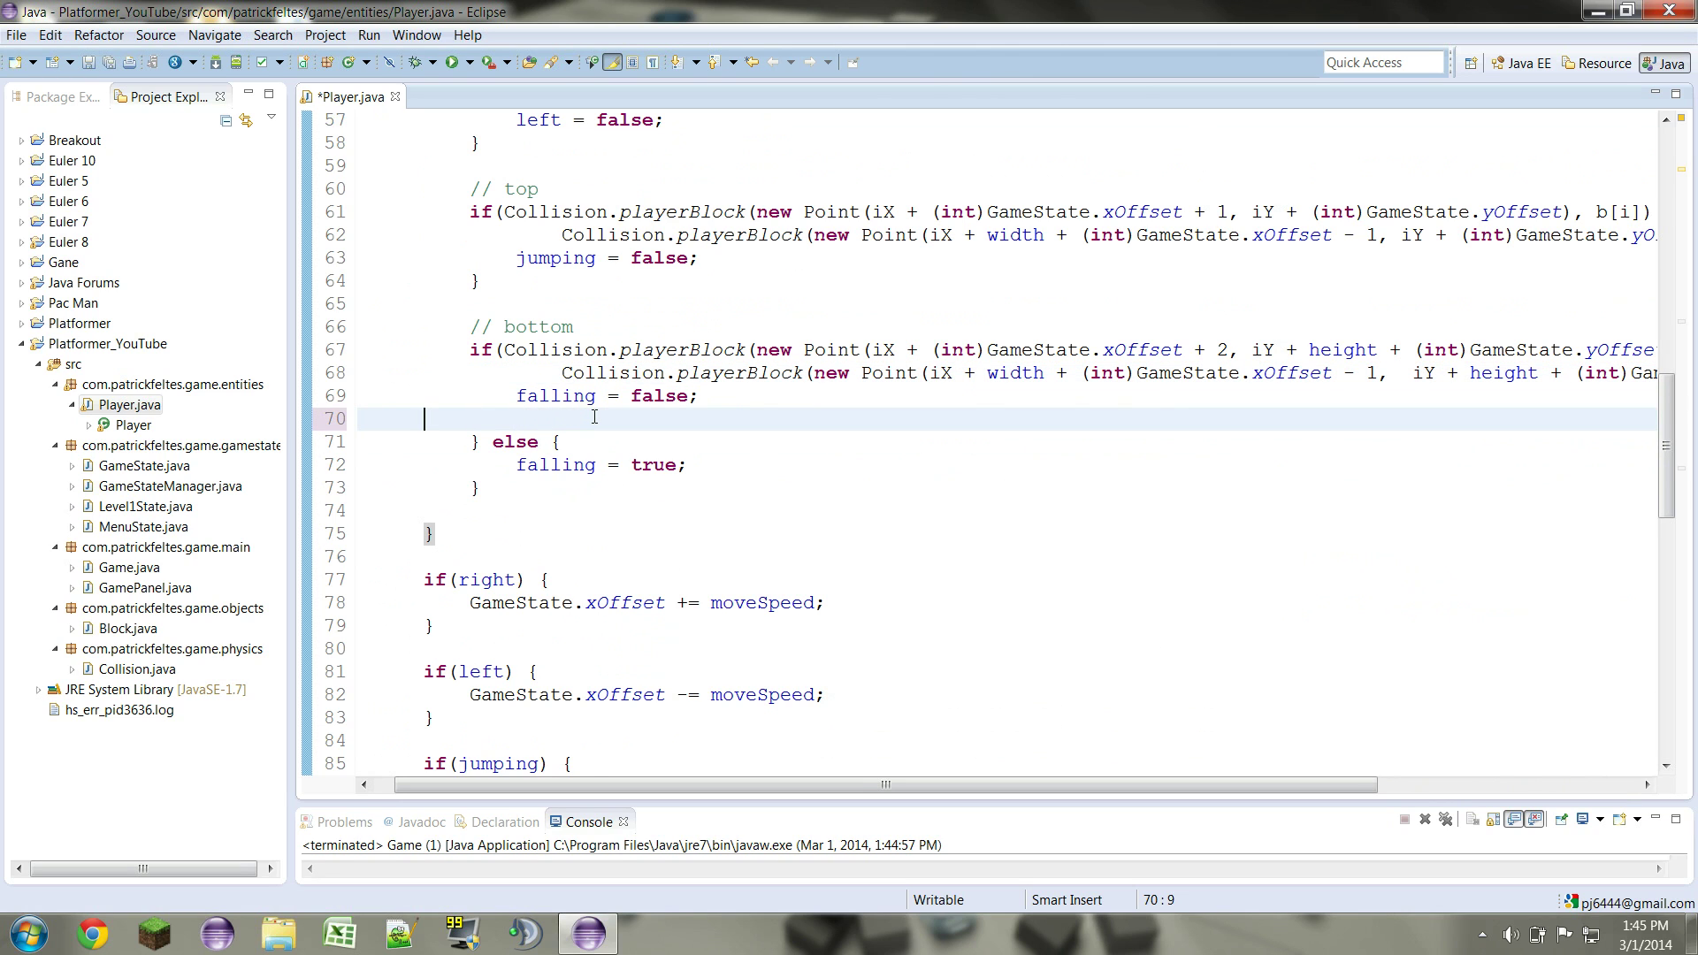
{"action": "key", "text": "BackSpace"}
{"action": "key", "text": "BackSpace"}
{"action": "key", "text": "BackSpace"}
{"action": "key", "text": "Return"}
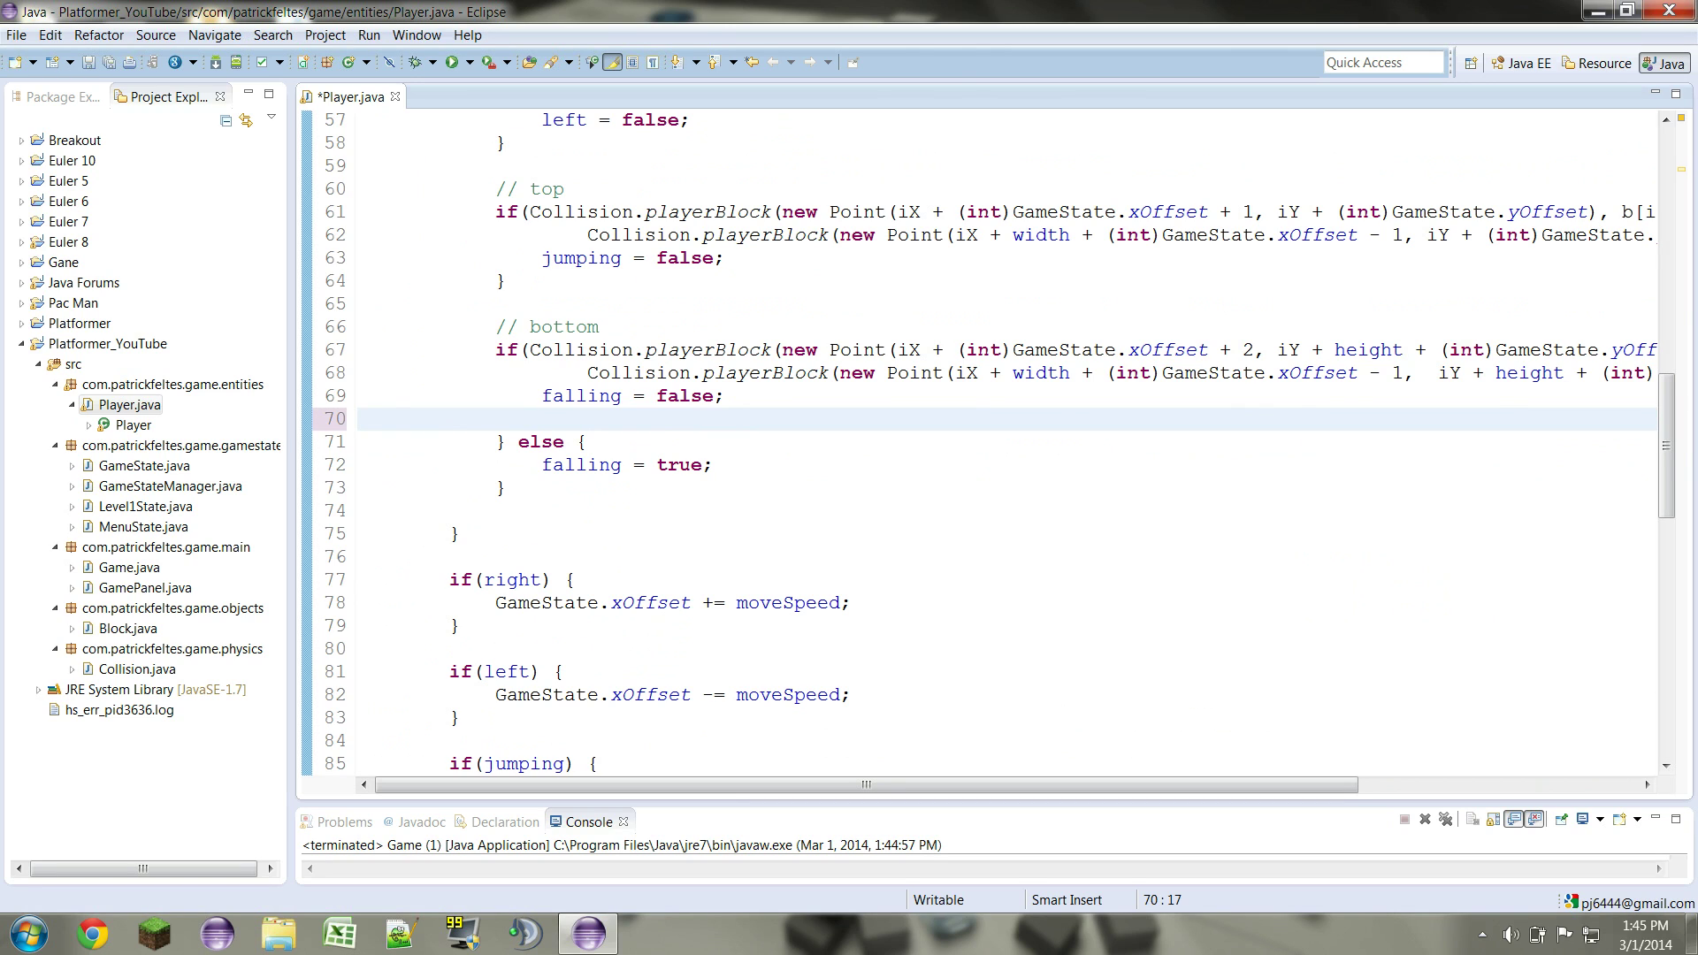
{"action": "type", "text": "topCollisi"}
{"action": "type", "text": "on = true;"}
Wrap the else branch's falling = true; in if(!topCollision && !jumping)
{"action": "key", "text": "Down"}
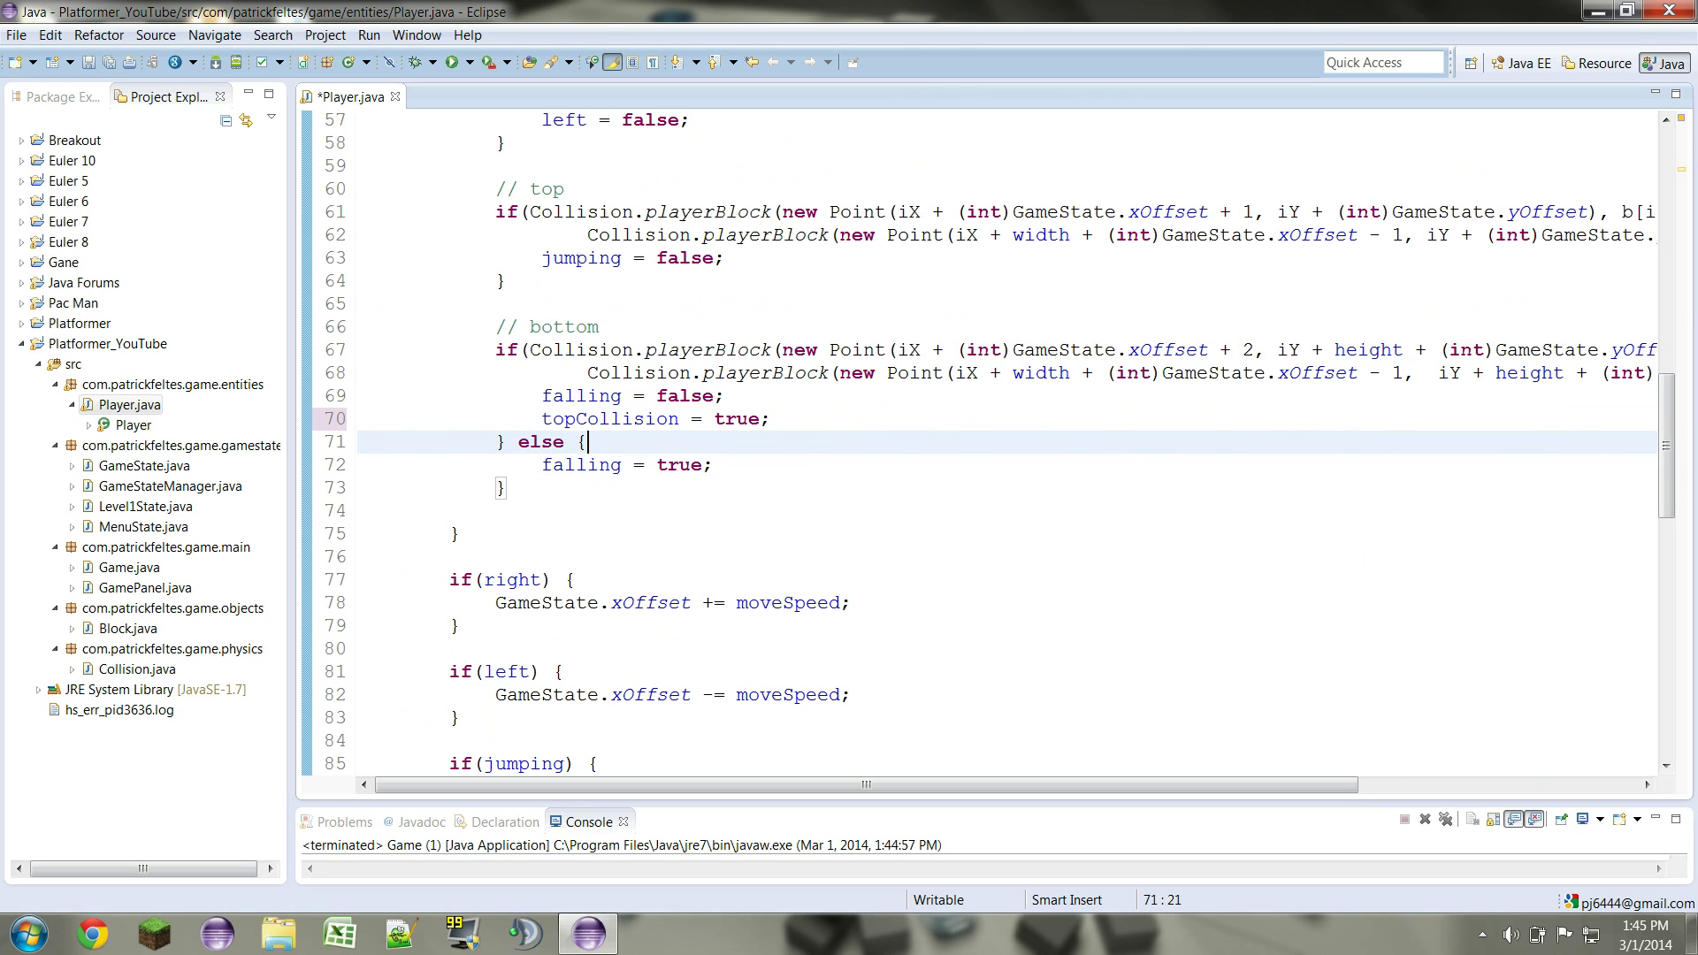
{"action": "key", "text": "Down"}
{"action": "key", "text": "Down"}
{"action": "key", "text": "Up"}
{"action": "key", "text": "End"}
{"action": "key", "text": "ctrl+shift+Left"}
{"action": "key", "text": "ctrl+shift+Left"}
{"action": "key", "text": "ctrl+shift+Left"}
{"action": "key", "text": "shift+Home"}
{"action": "key", "text": "shift+Home"}
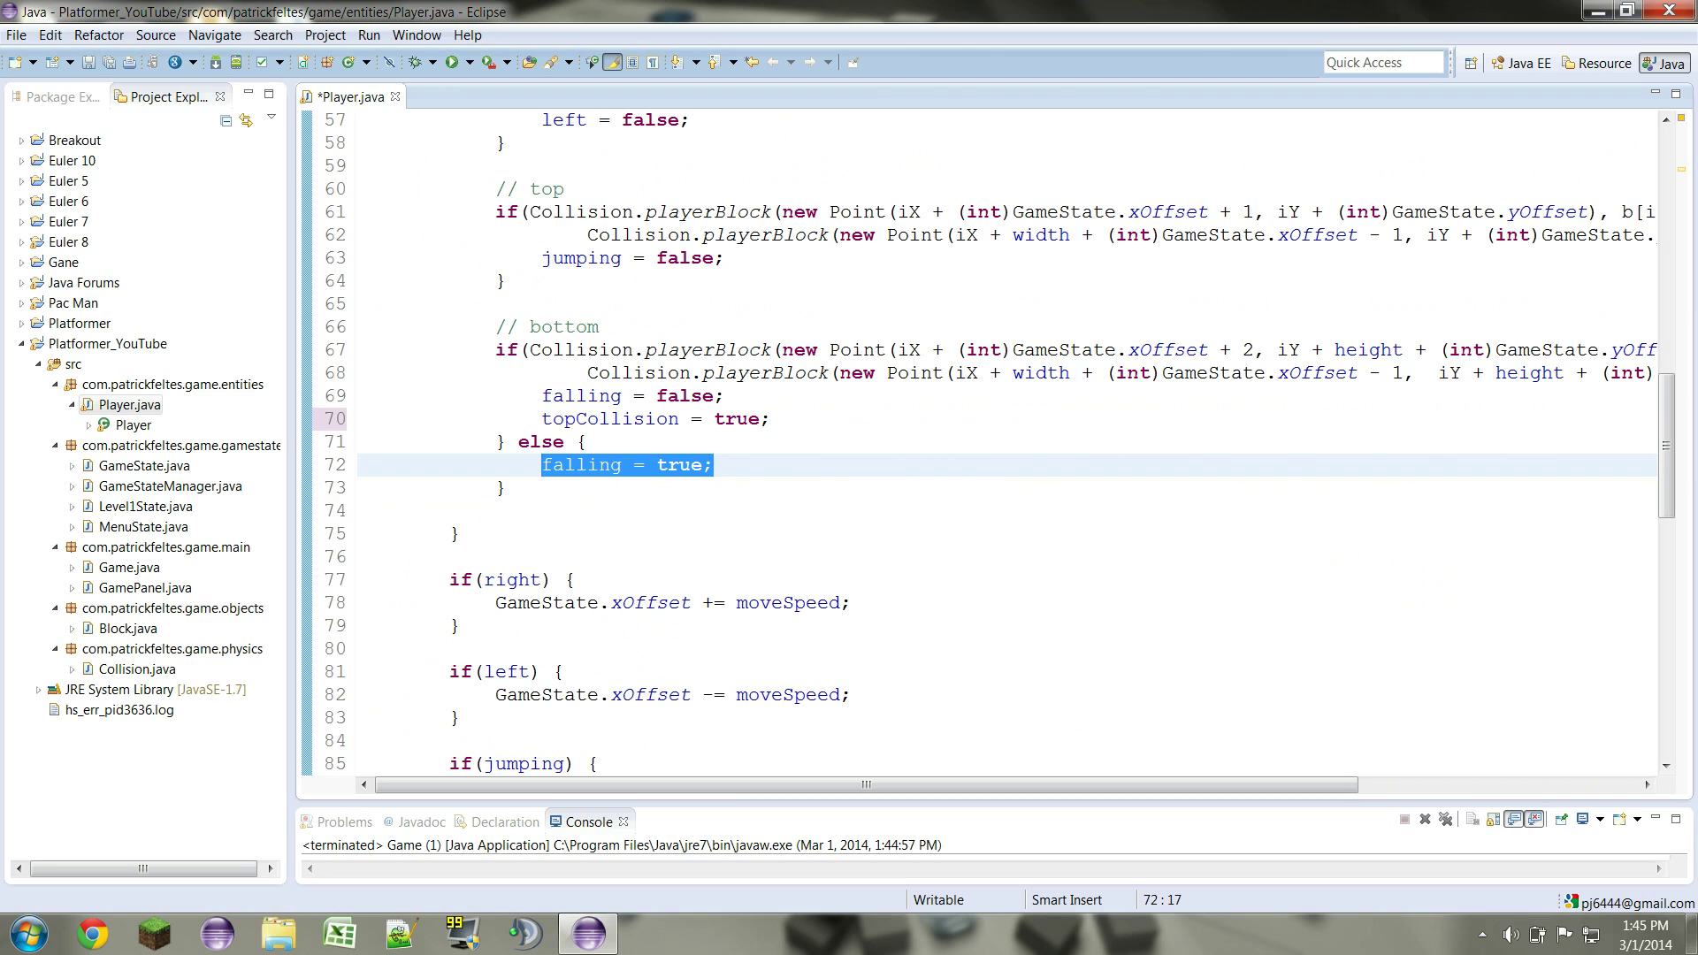
{"action": "type", "text": "if(!top"}
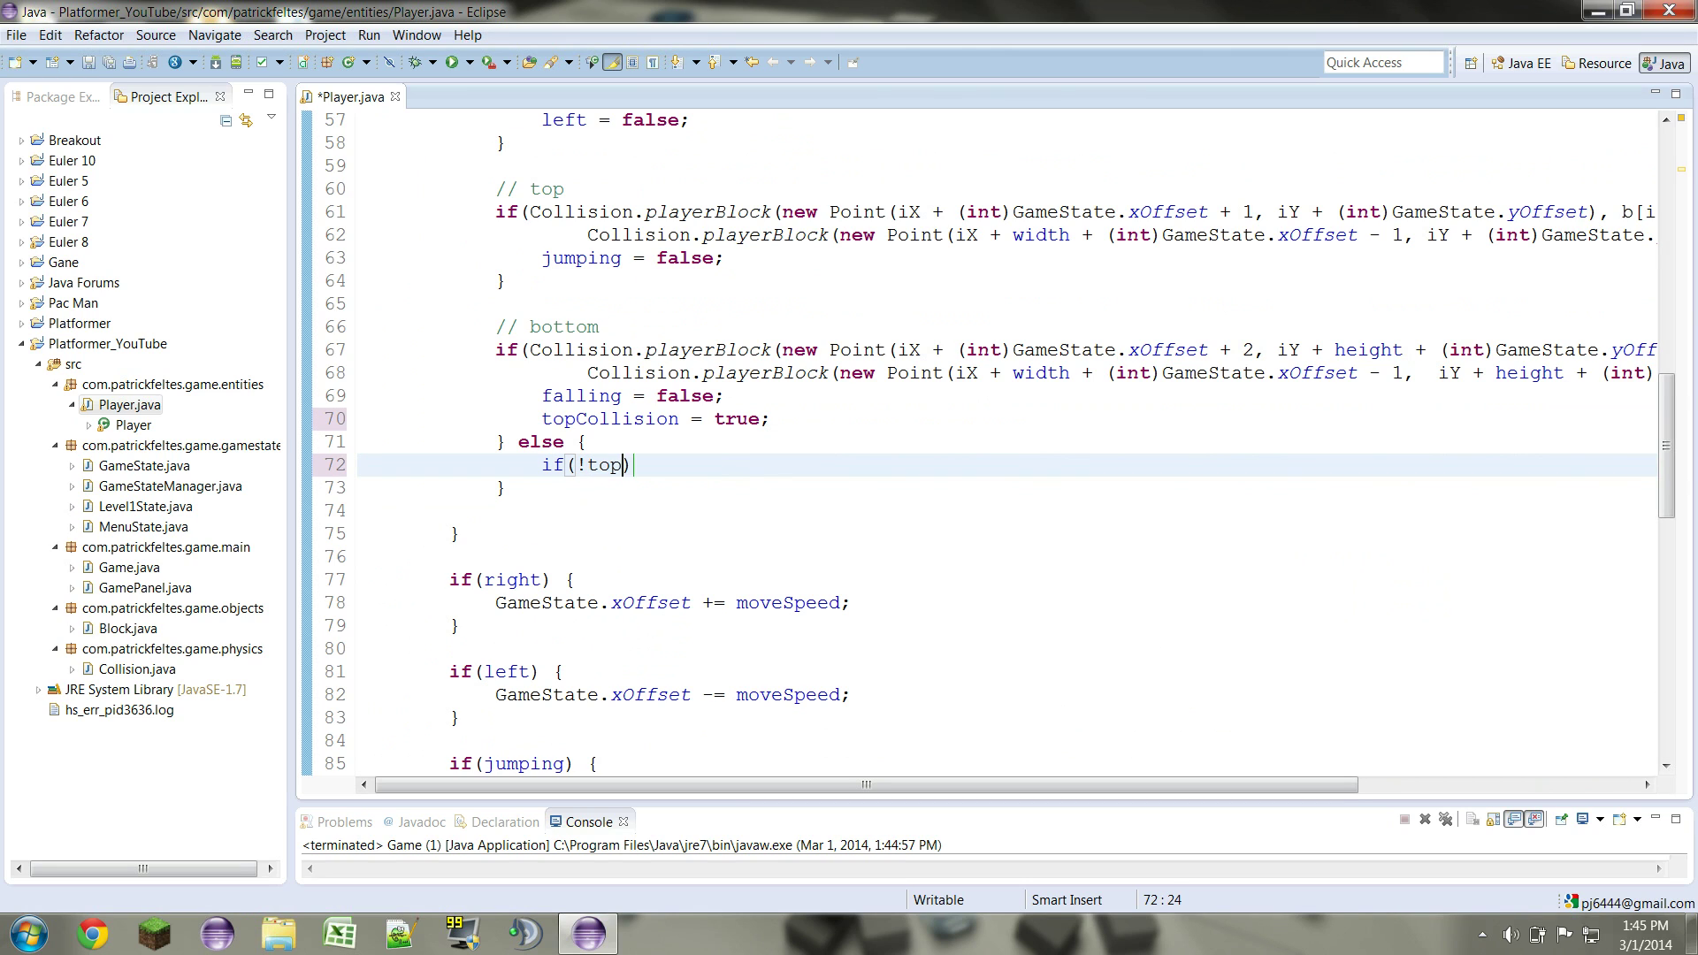
{"action": "type", "text": "Collision"}
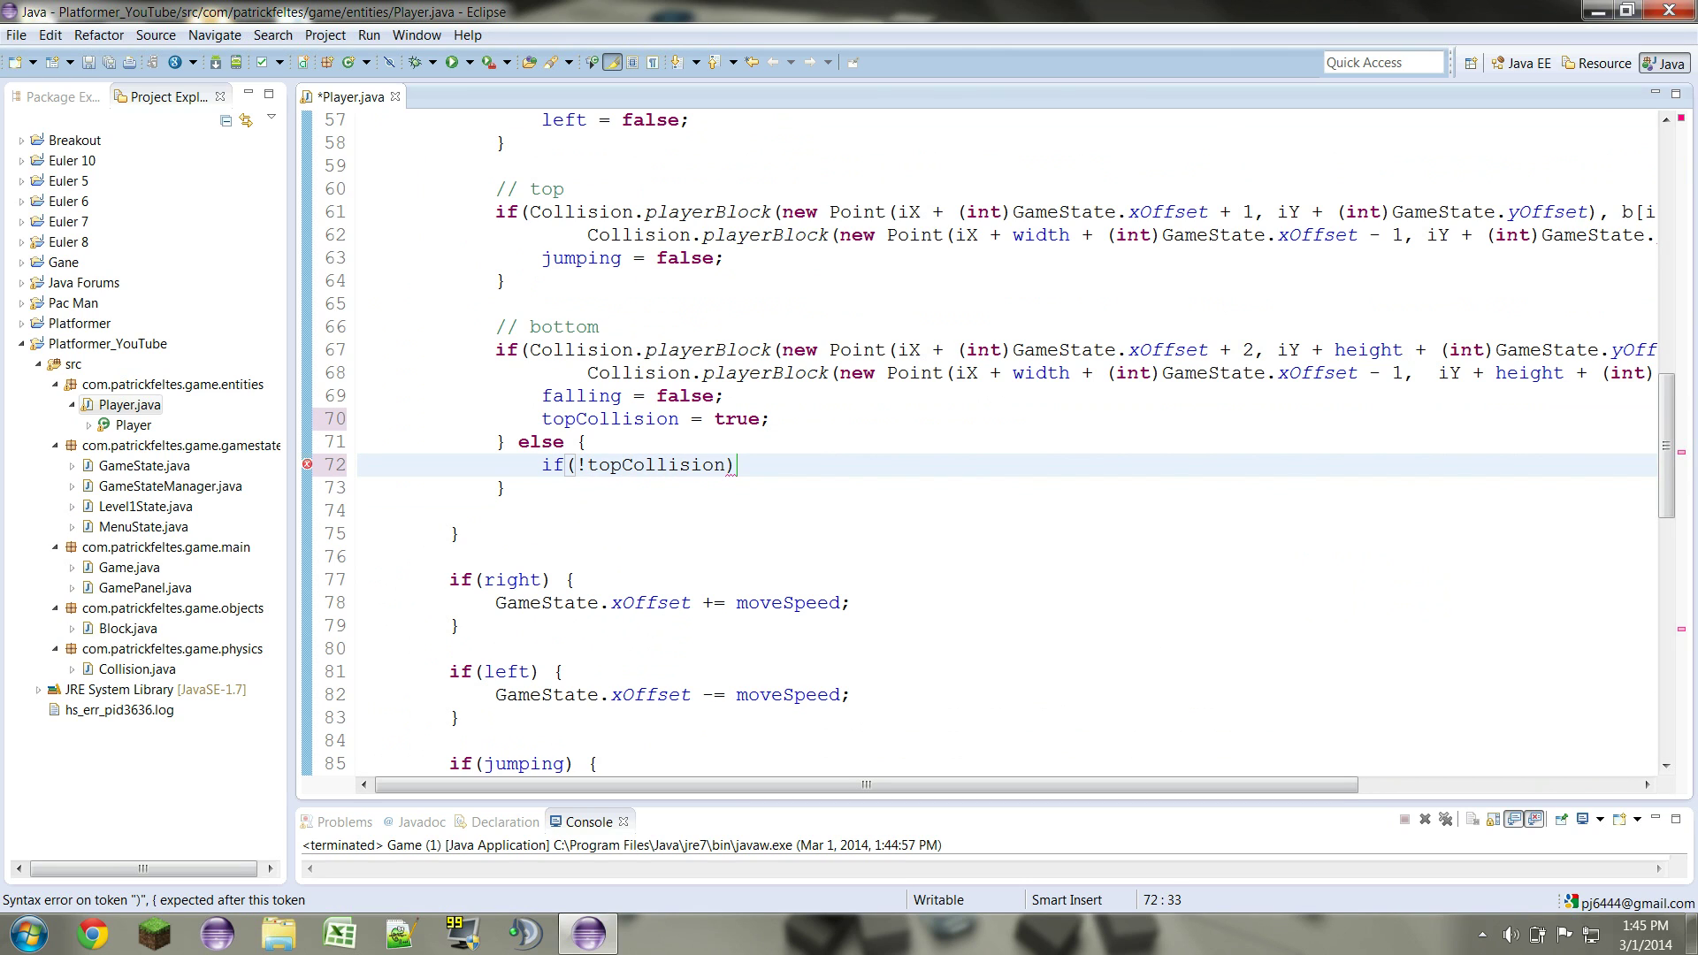
{"action": "type", "text": " && "}
{"action": "type", "text": "!jumping"}
{"action": "type", "text": " {"}
{"action": "key", "text": "Return"}
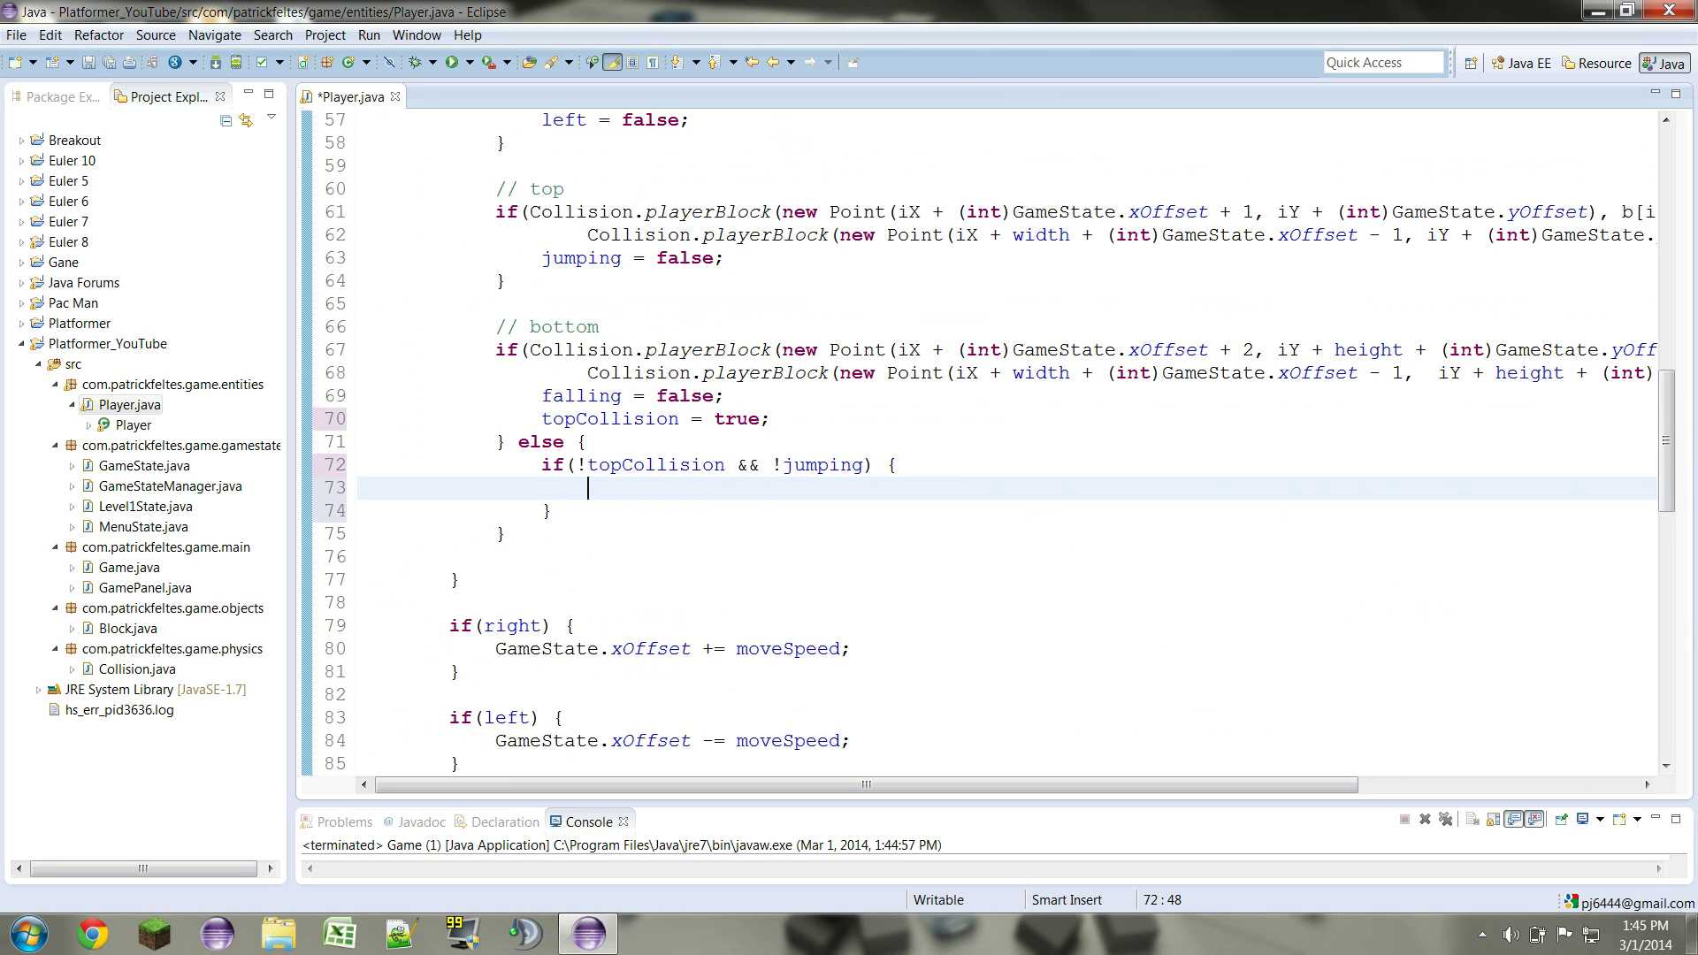
{"action": "type", "text": "falling ="}
{"action": "type", "text": "true;"}
{"action": "key", "text": "Up"}
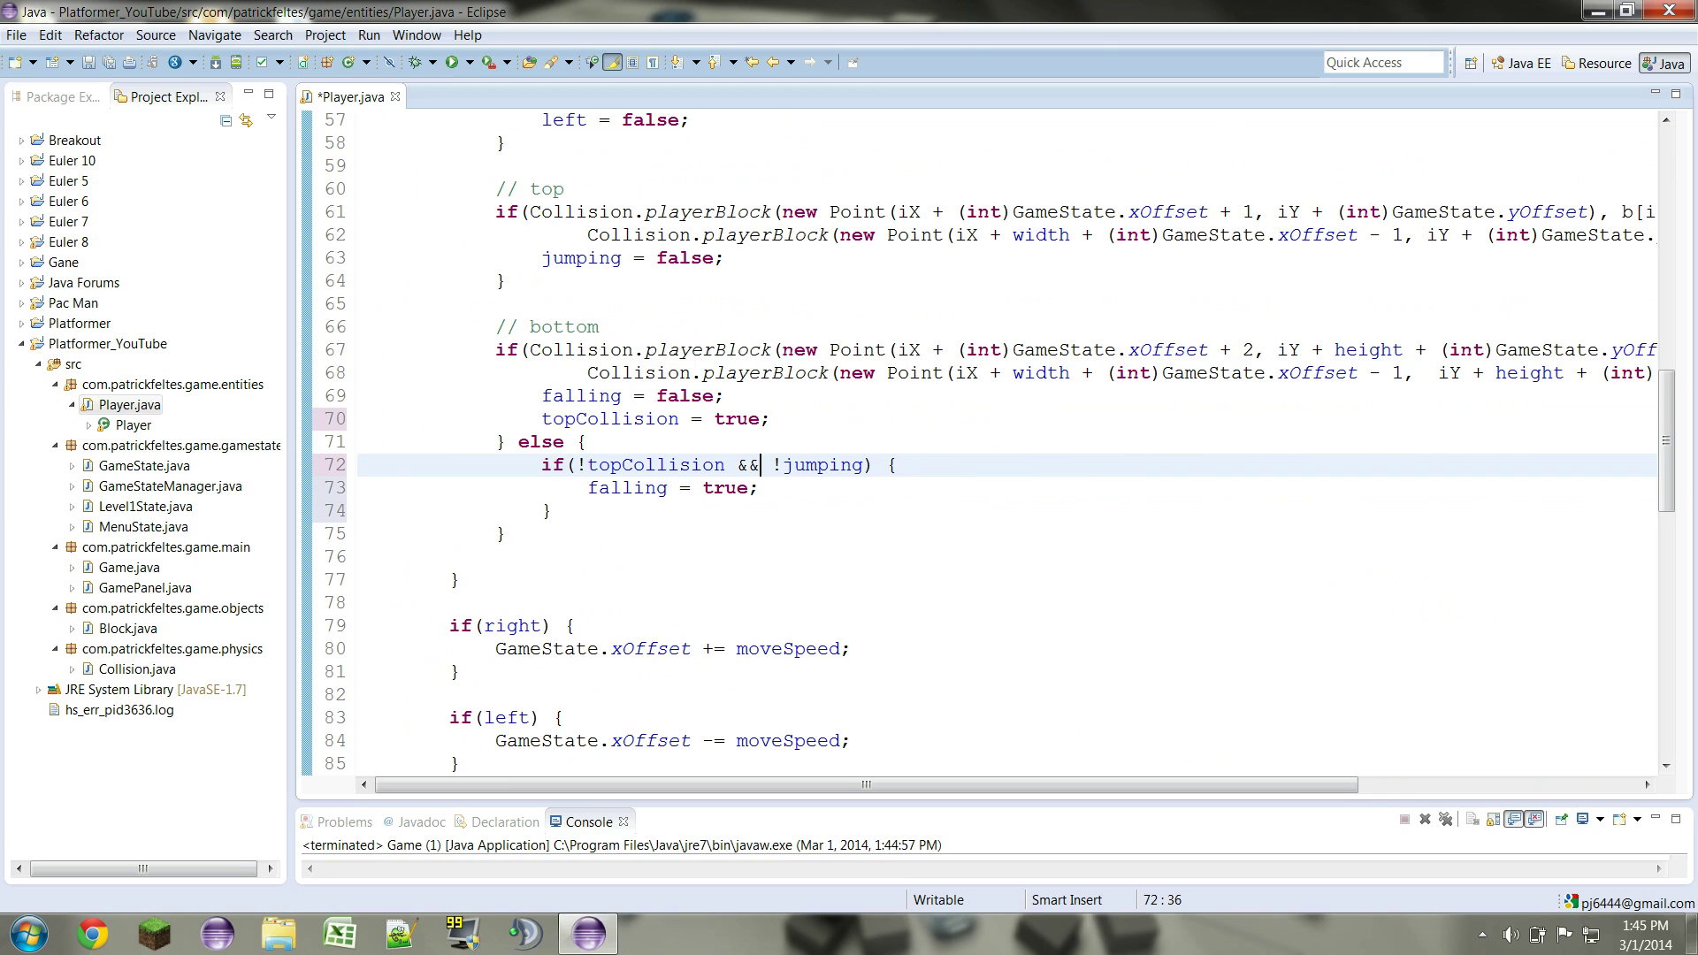
{"action": "key", "text": "Up"}
{"action": "key", "text": "Up"}
{"action": "key", "text": "Up"}
{"action": "key", "text": "Down"}
{"action": "key", "text": "Down"}
{"action": "key", "text": "Down"}
{"action": "key", "text": "Down"}
{"action": "key", "text": "Down"}
{"action": "key", "text": "Down"}
{"action": "key", "text": "Down"}
{"action": "key", "text": "Down"}
Append ' - GameState.yOffset' to the landing y assignment on line 69
{"action": "key", "text": "End"}
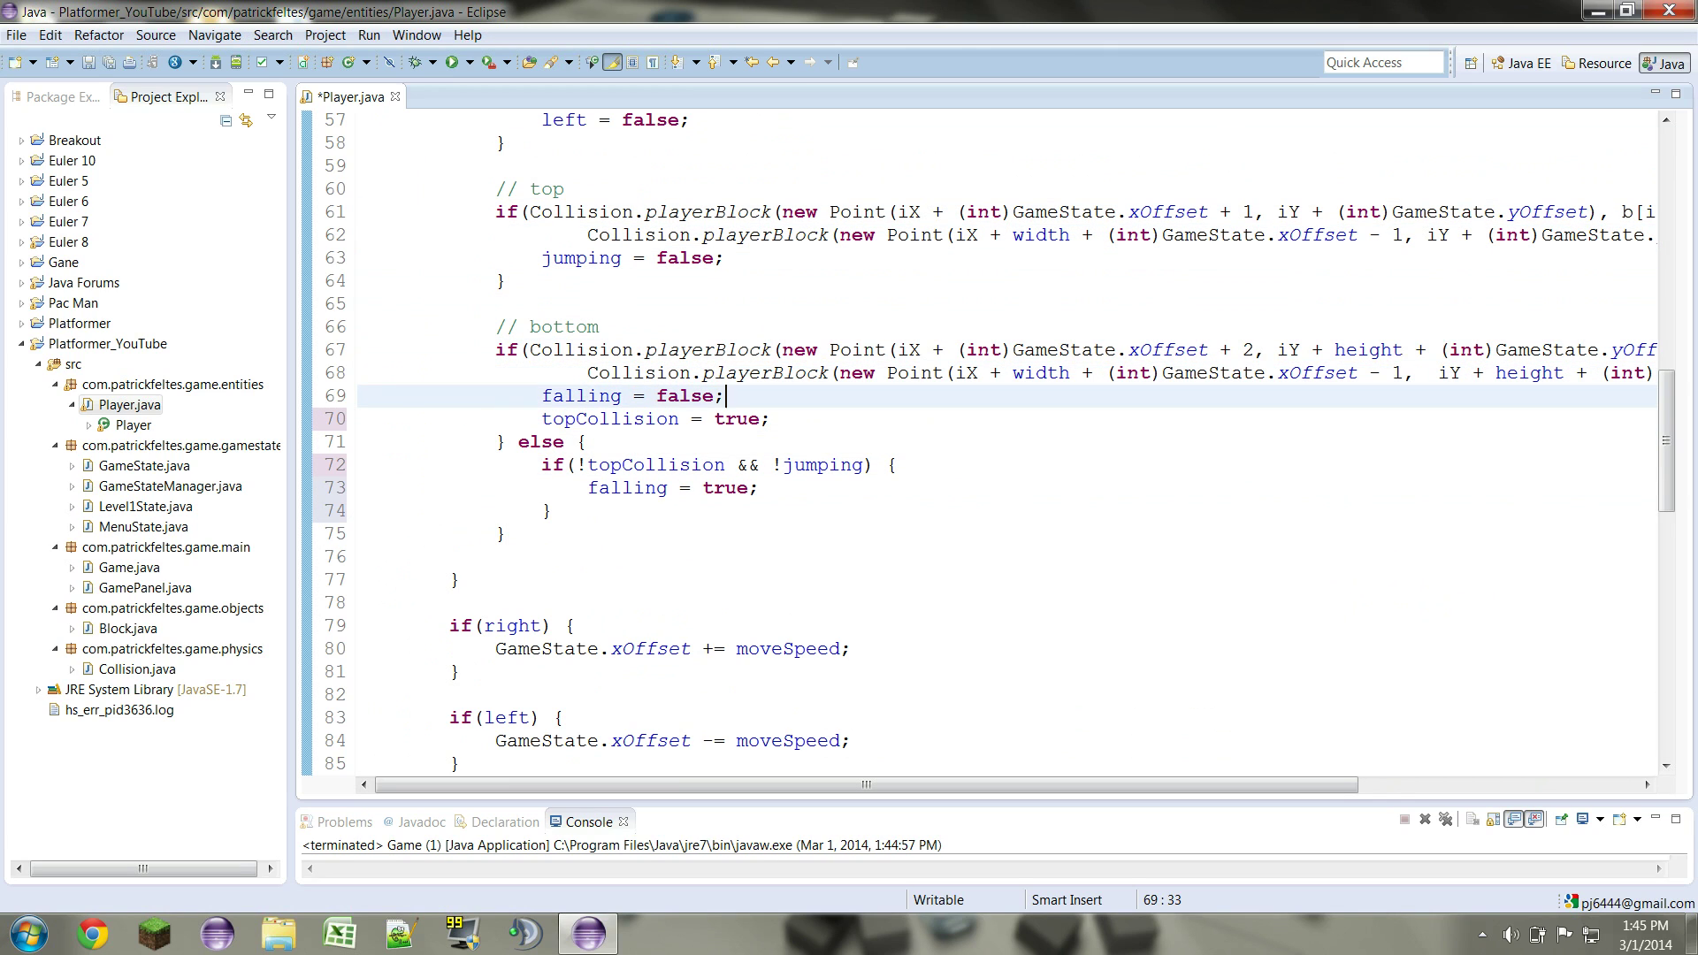
{"action": "key", "text": "Return"}
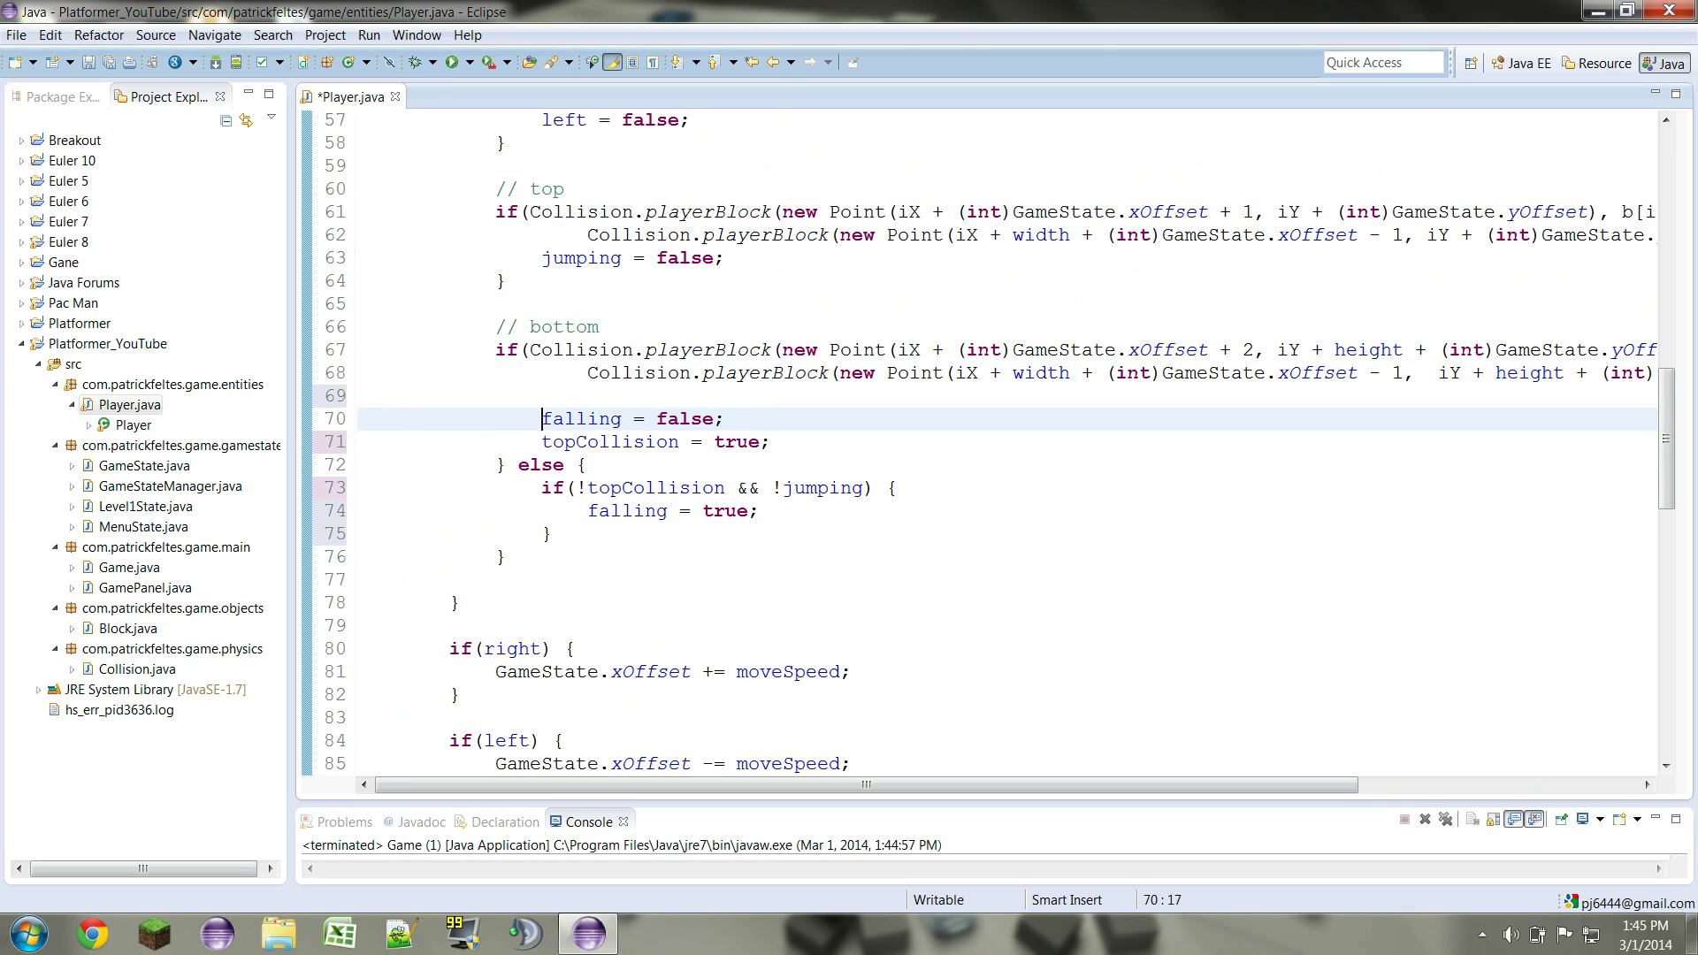
{"action": "key", "text": "Up"}
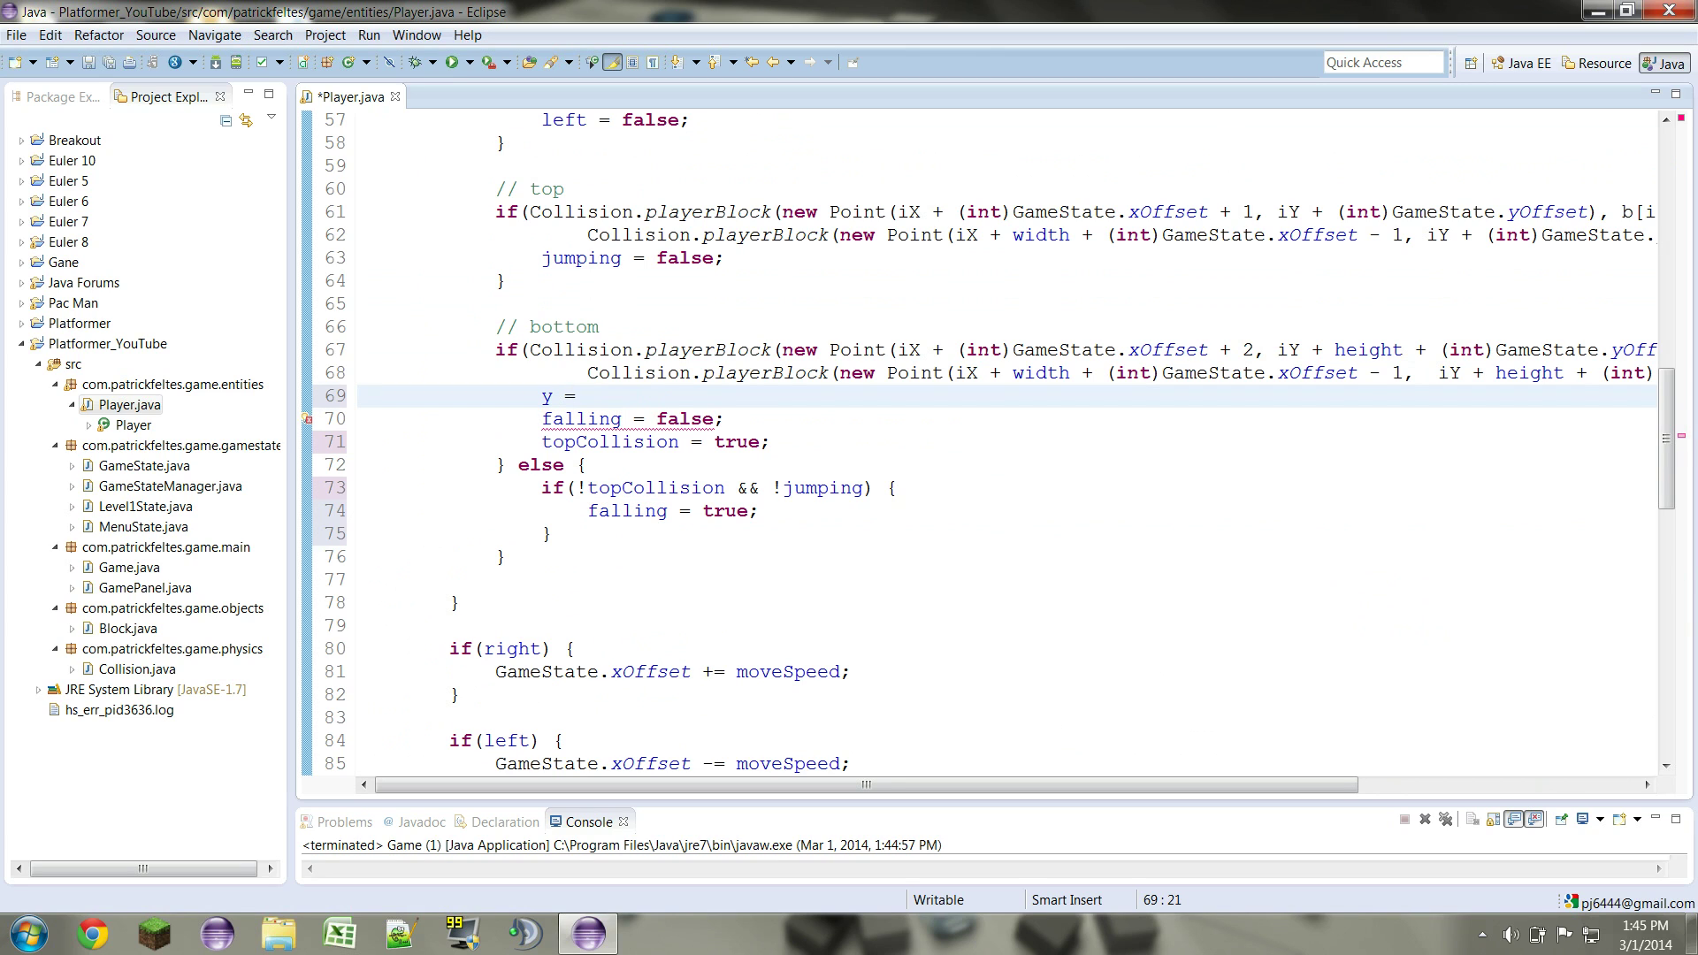
{"action": "type", "text": "[i]."}
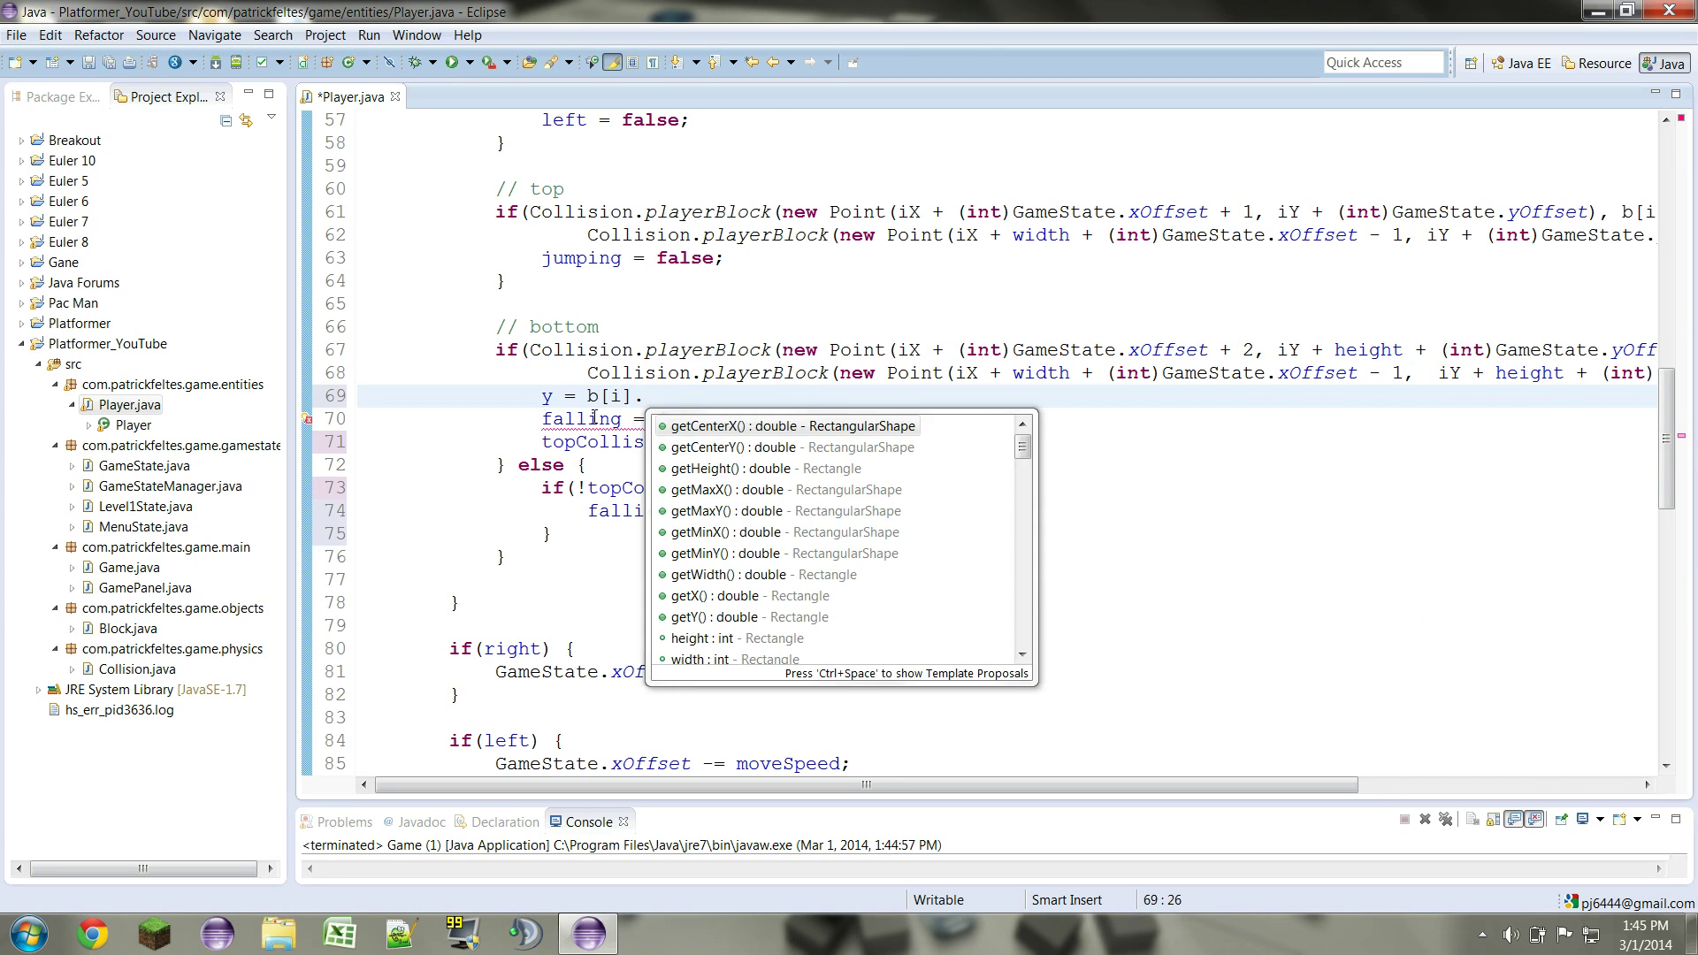
{"action": "type", "text": "getY() - "}
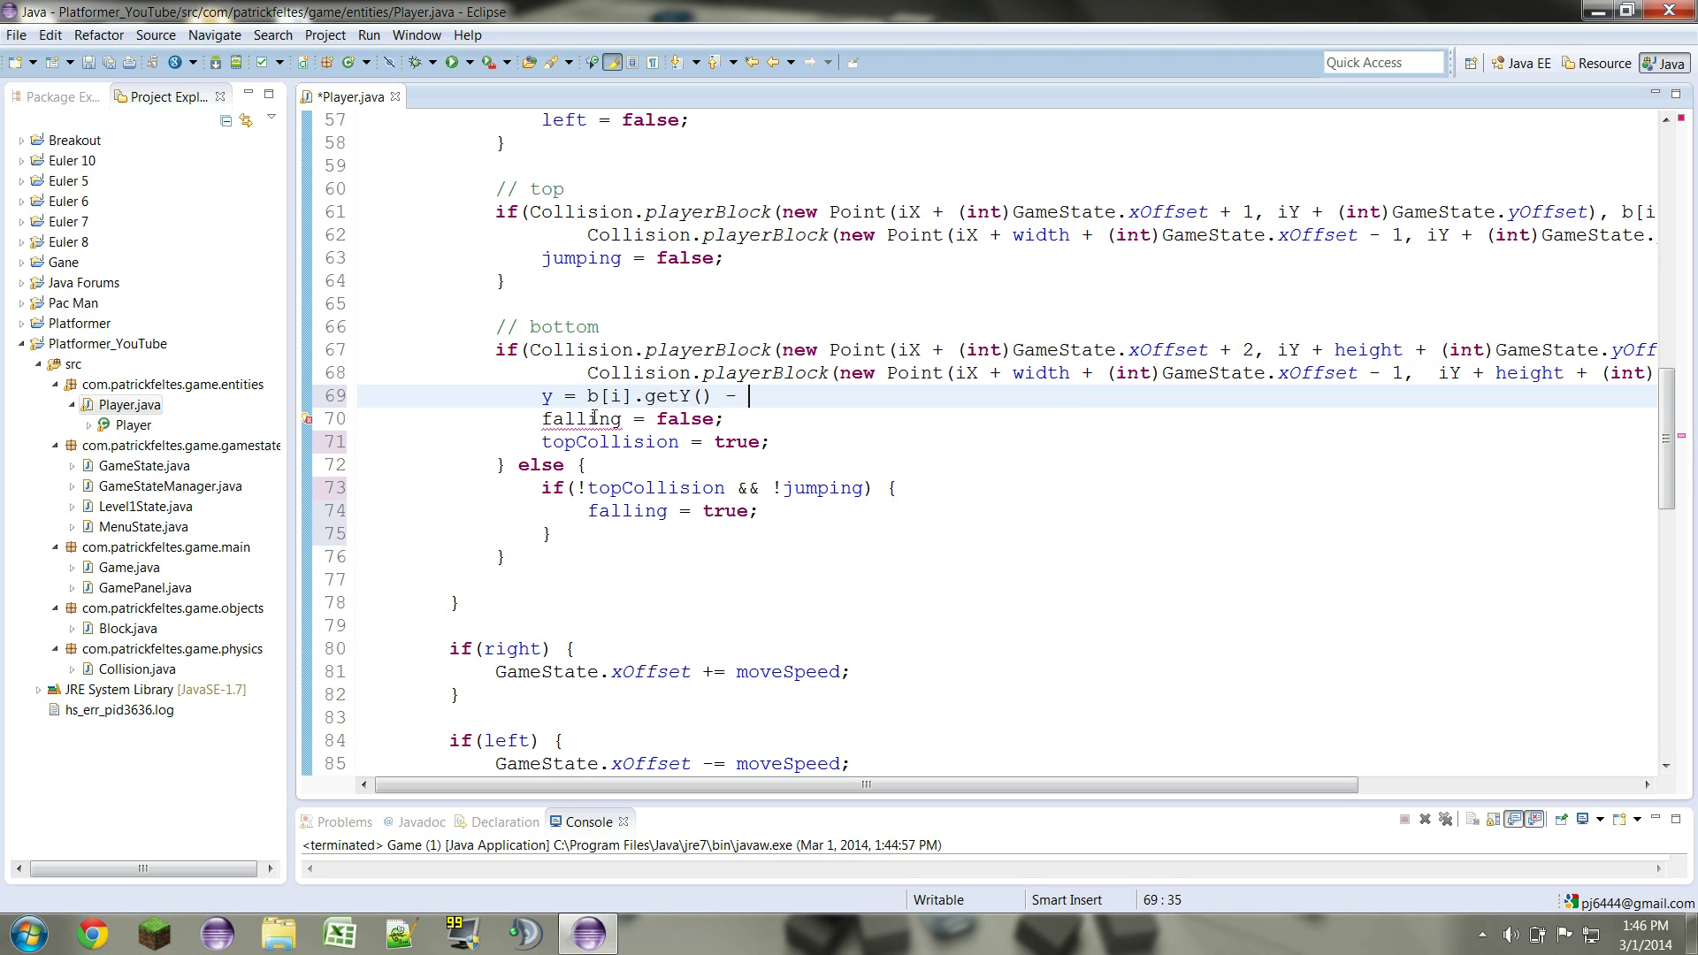
{"action": "type", "text": "height "}
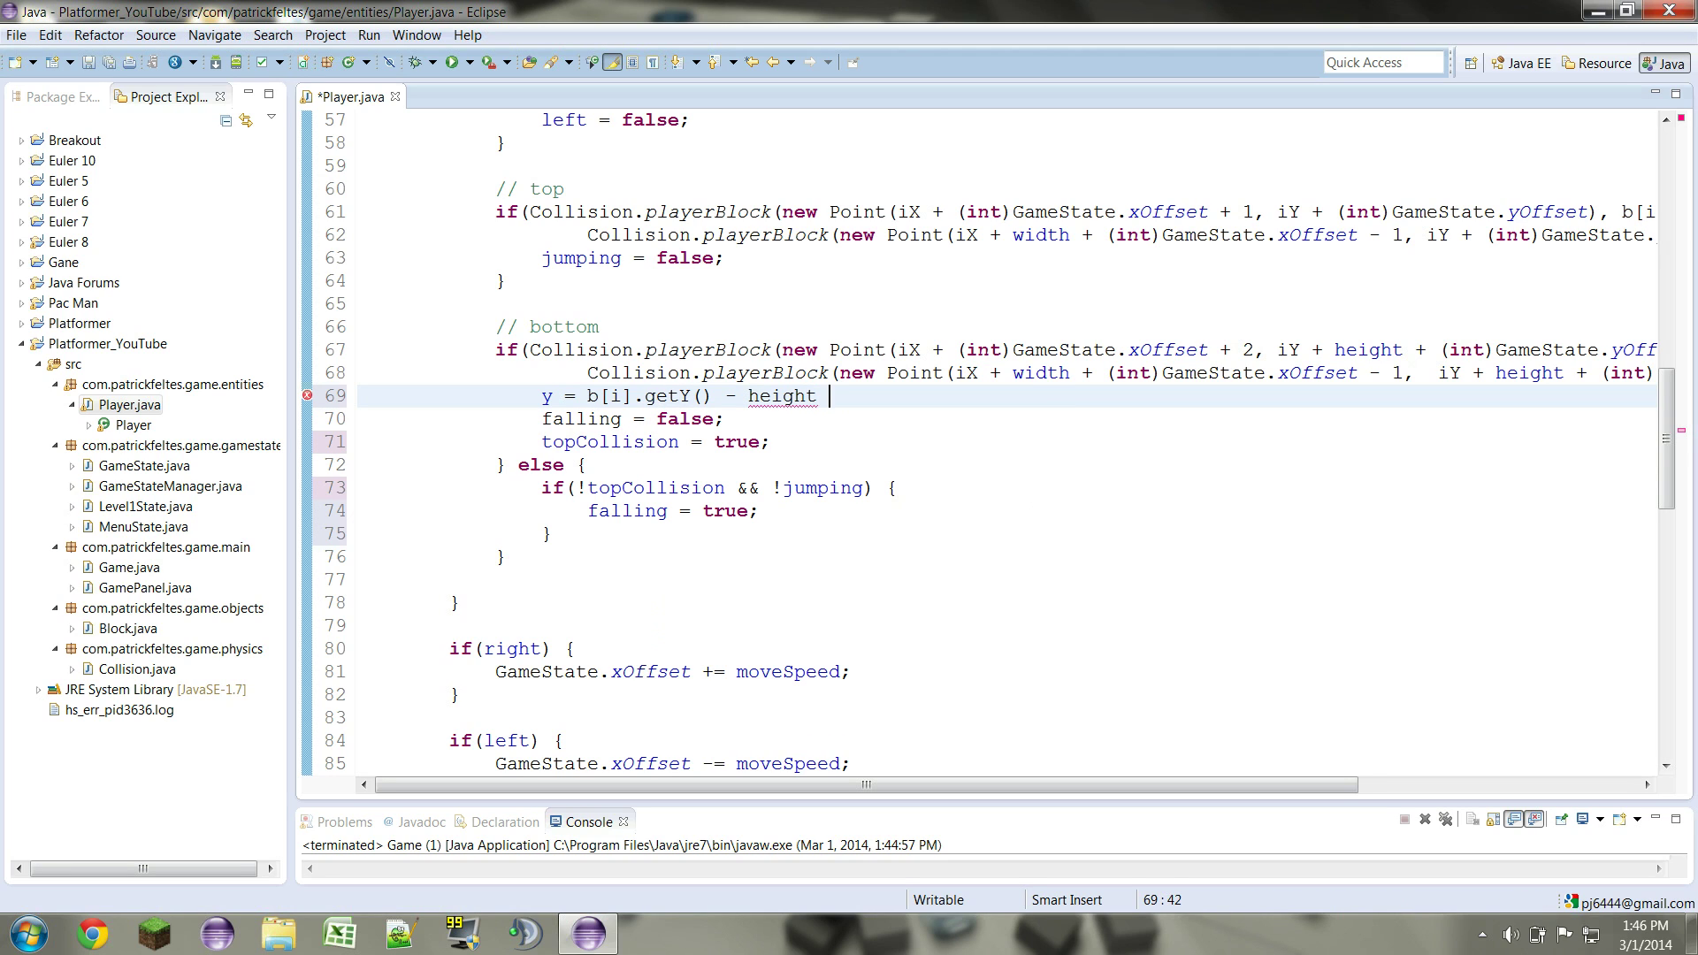
{"action": "type", "text": "- GameState."}
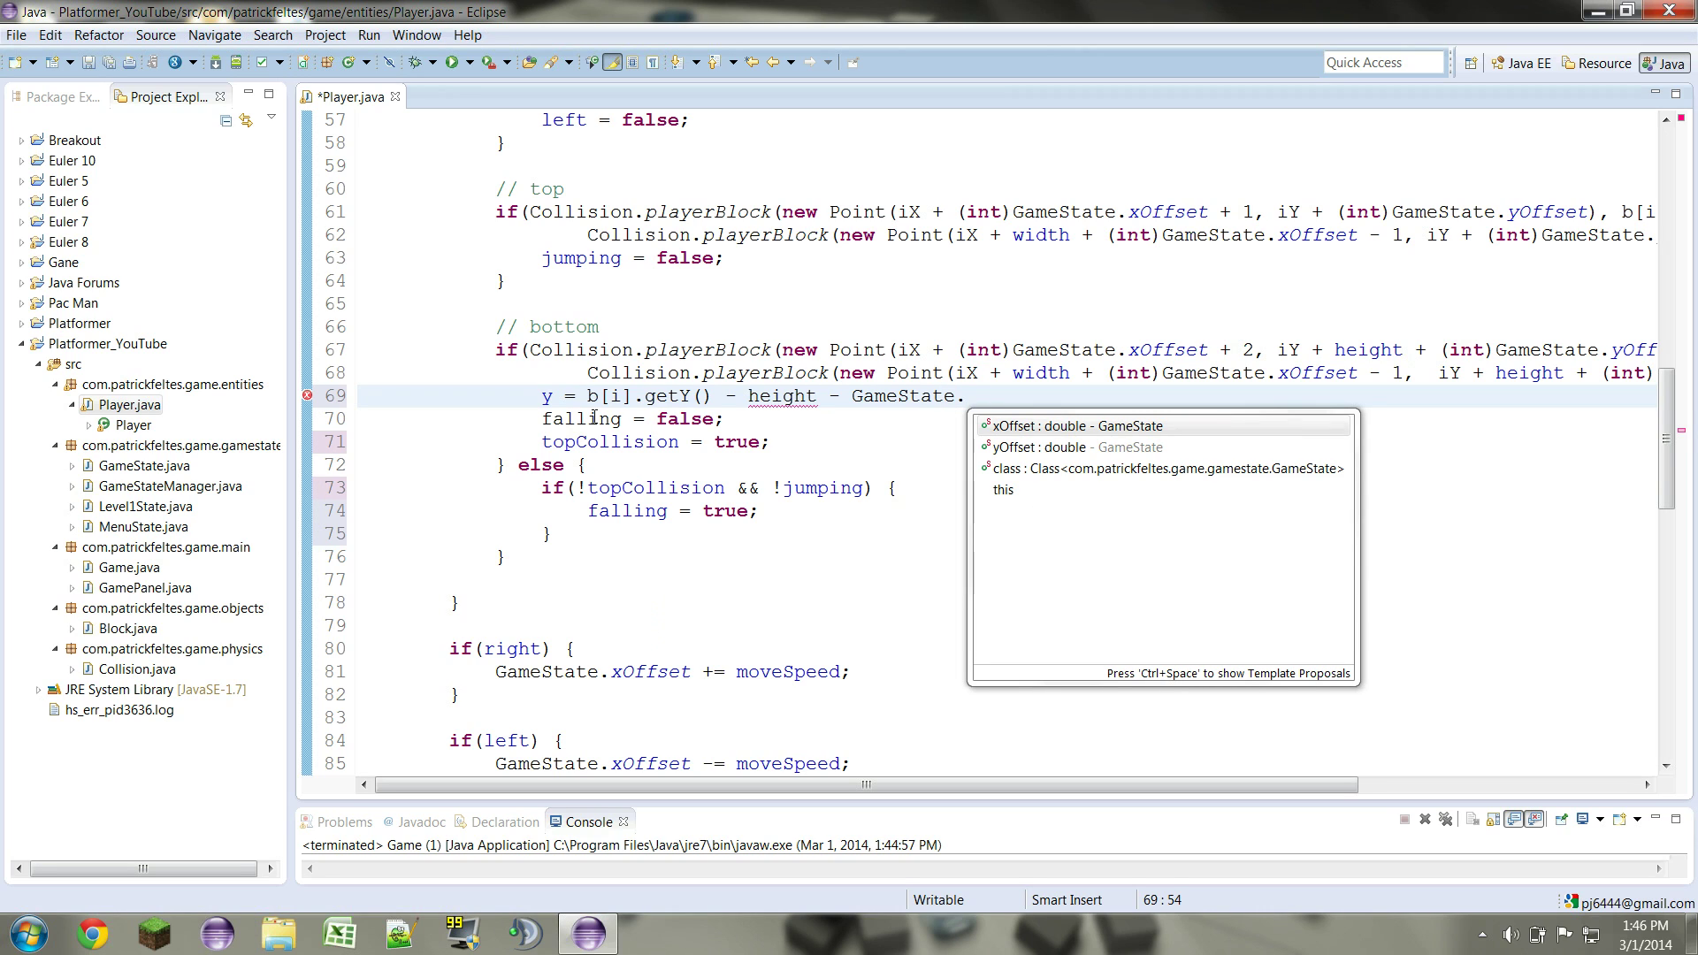
{"action": "type", "text": "y"}
{"action": "key", "text": "Return"}
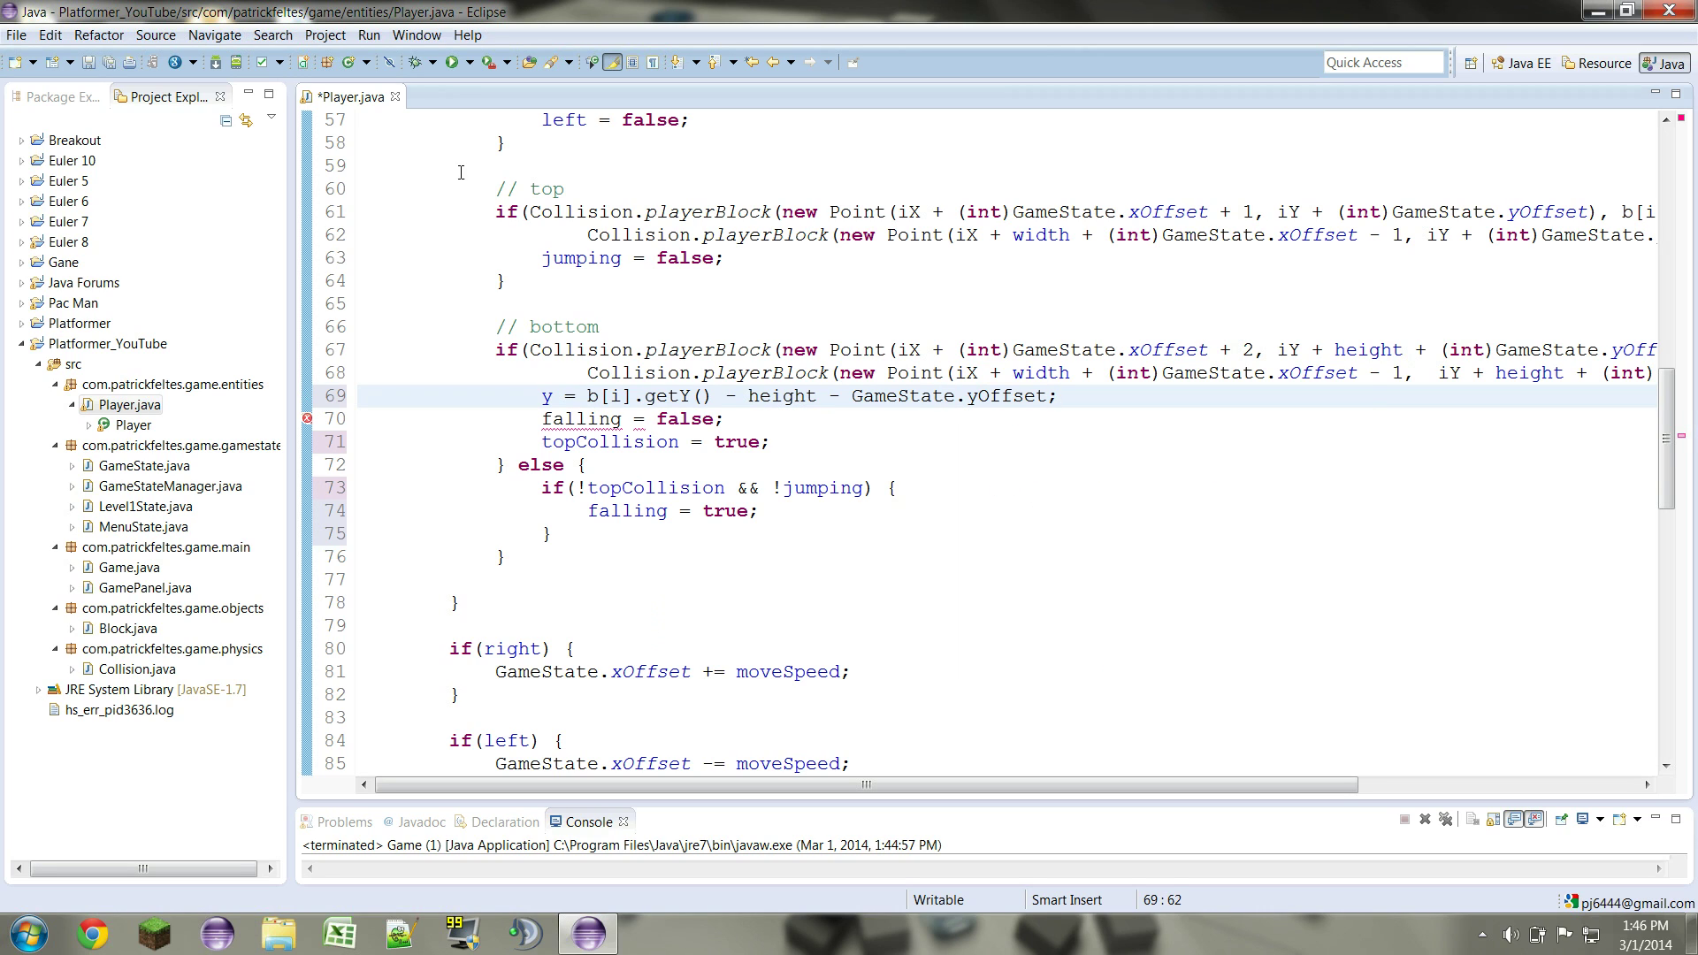
Save and relaunch the Platformer game, jumping the player onto the staircase blocks
{"action": "left_click", "coordinate": [452, 64]}
{"action": "key", "text": "Down"}
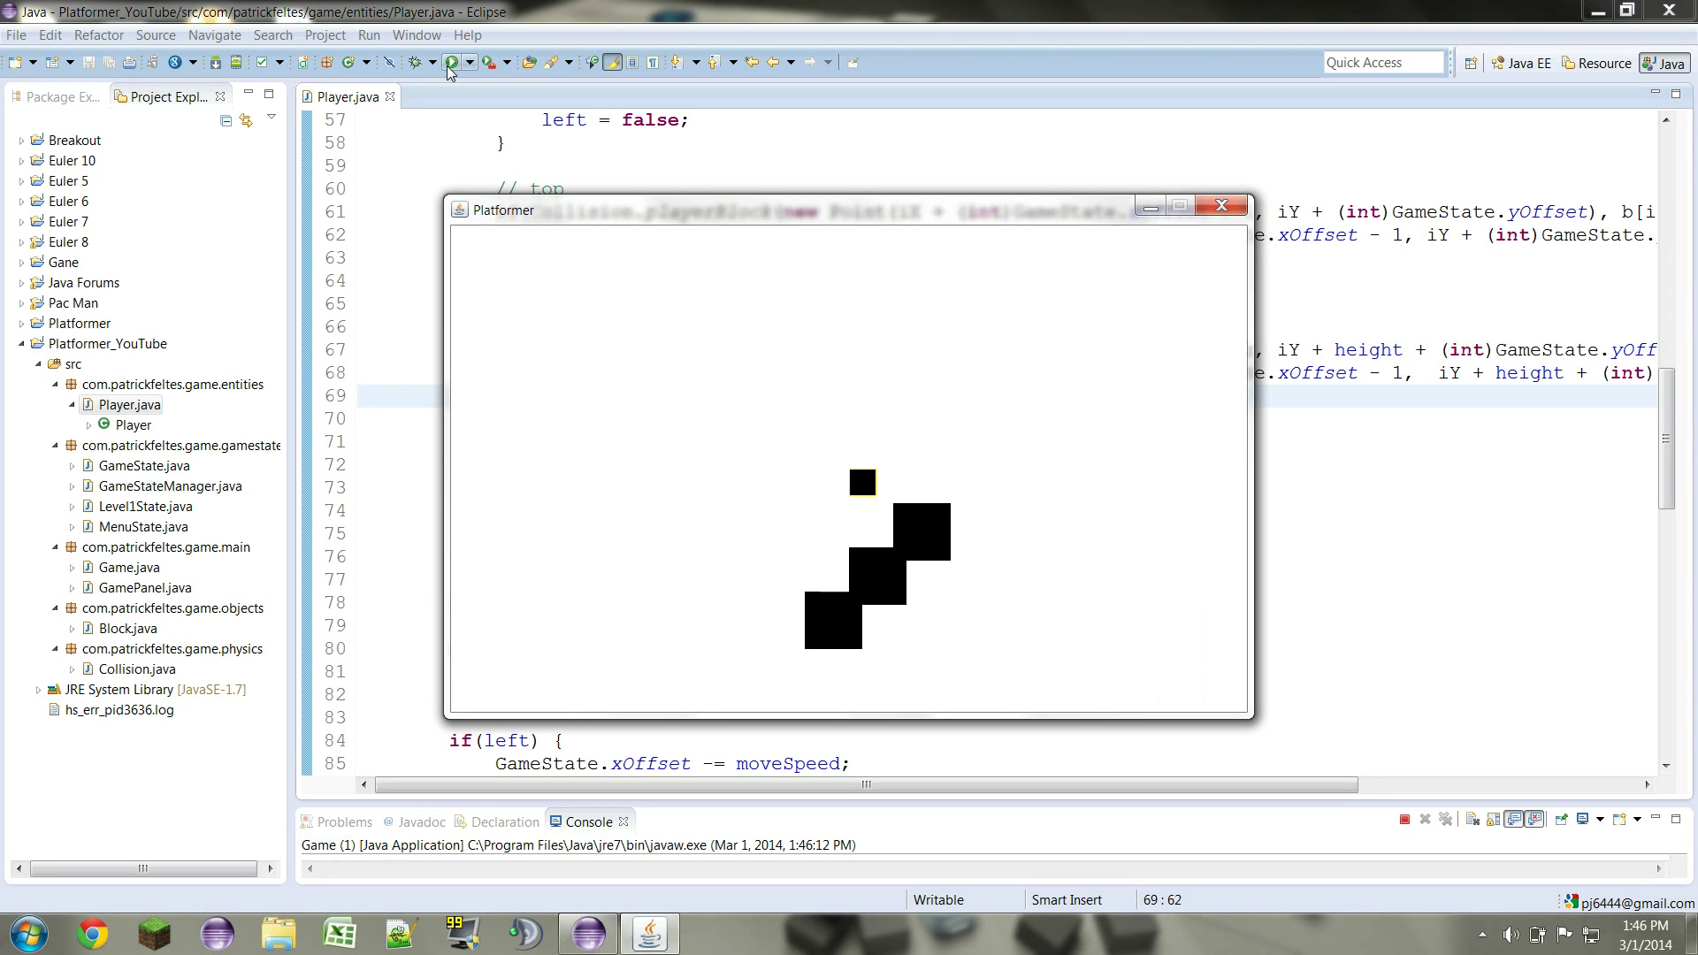
{"action": "key", "text": "Right"}
{"action": "key", "text": "Up"}
{"action": "key", "text": "Right"}
{"action": "key", "text": "Up"}
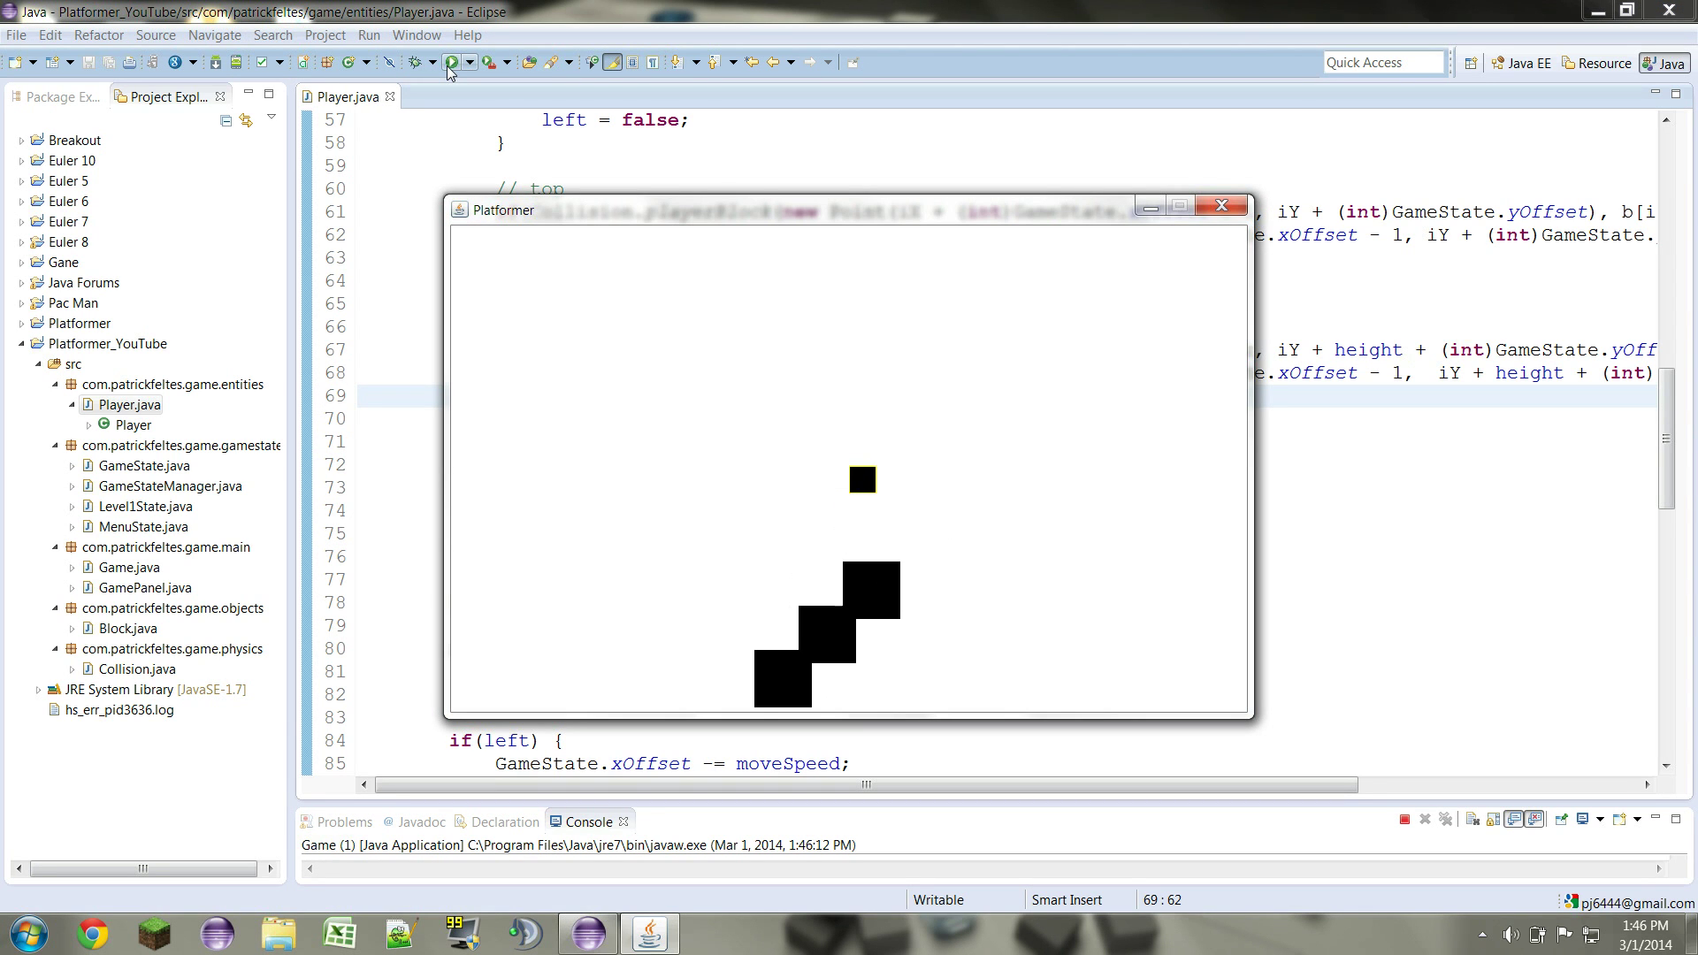
Jump up the staircase, walk off to fall, and land again to test collisions
{"action": "key", "text": "Down"}
{"action": "key", "text": "Up"}
{"action": "key", "text": "Left"}
{"action": "key", "text": "Down"}
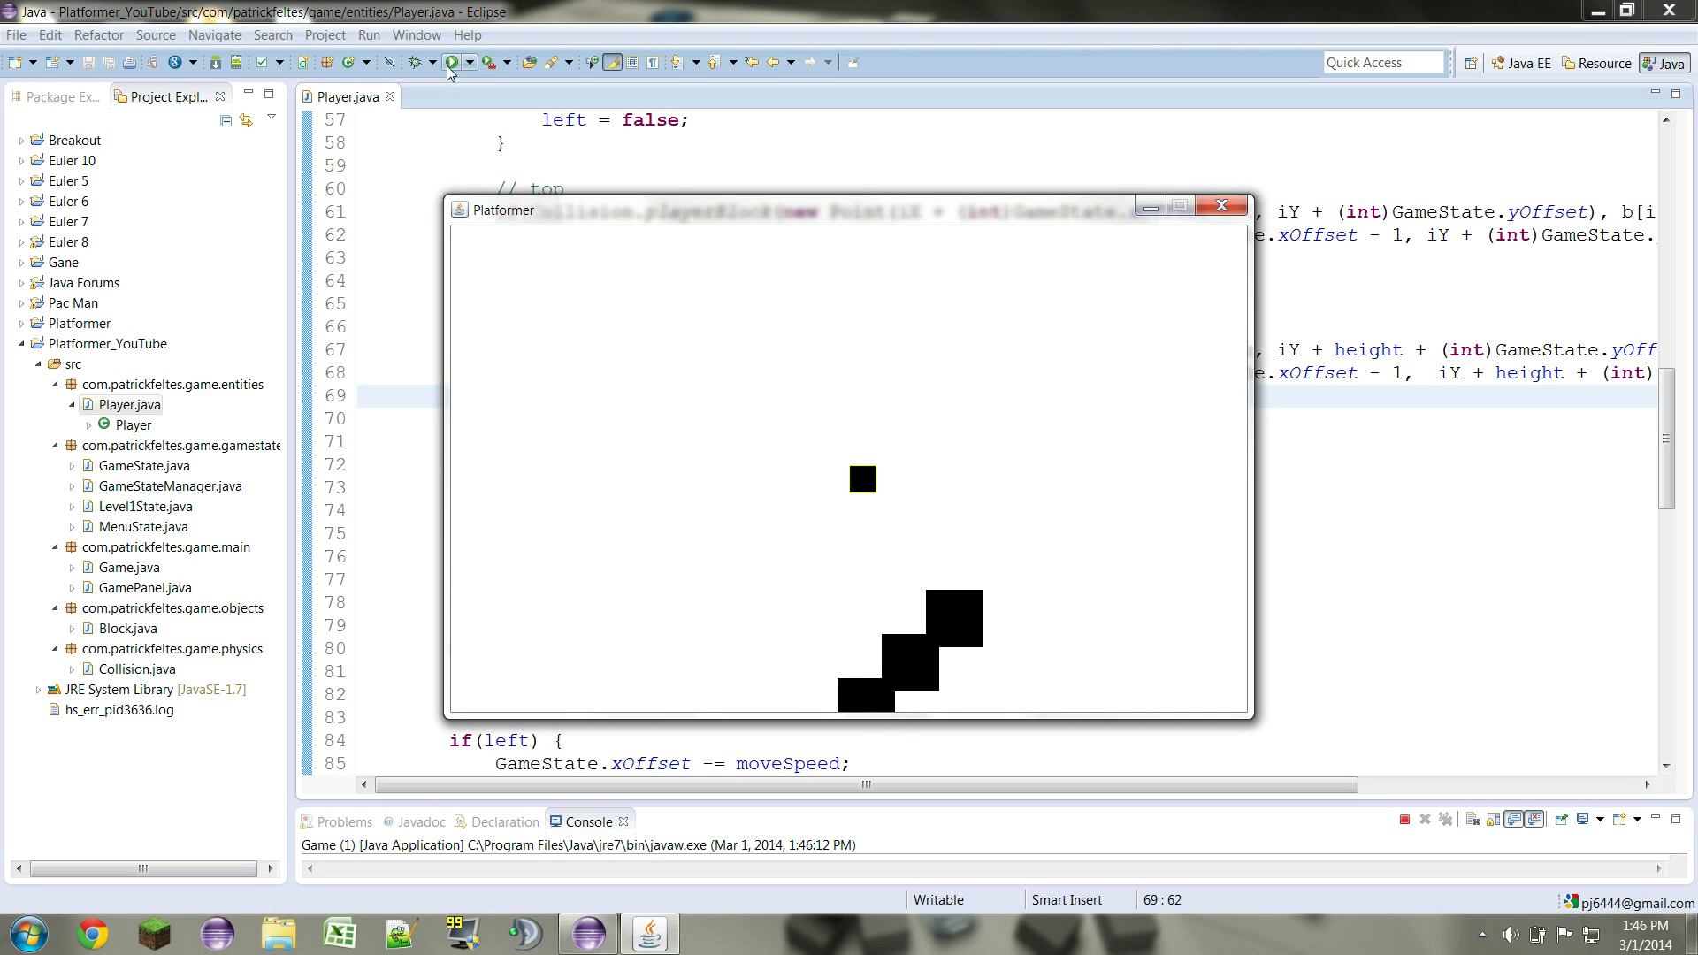
{"action": "key", "text": "Left"}
{"action": "key", "text": "Up"}
{"action": "key", "text": "Right"}
{"action": "key", "text": "Down"}
{"action": "key", "text": "Right"}
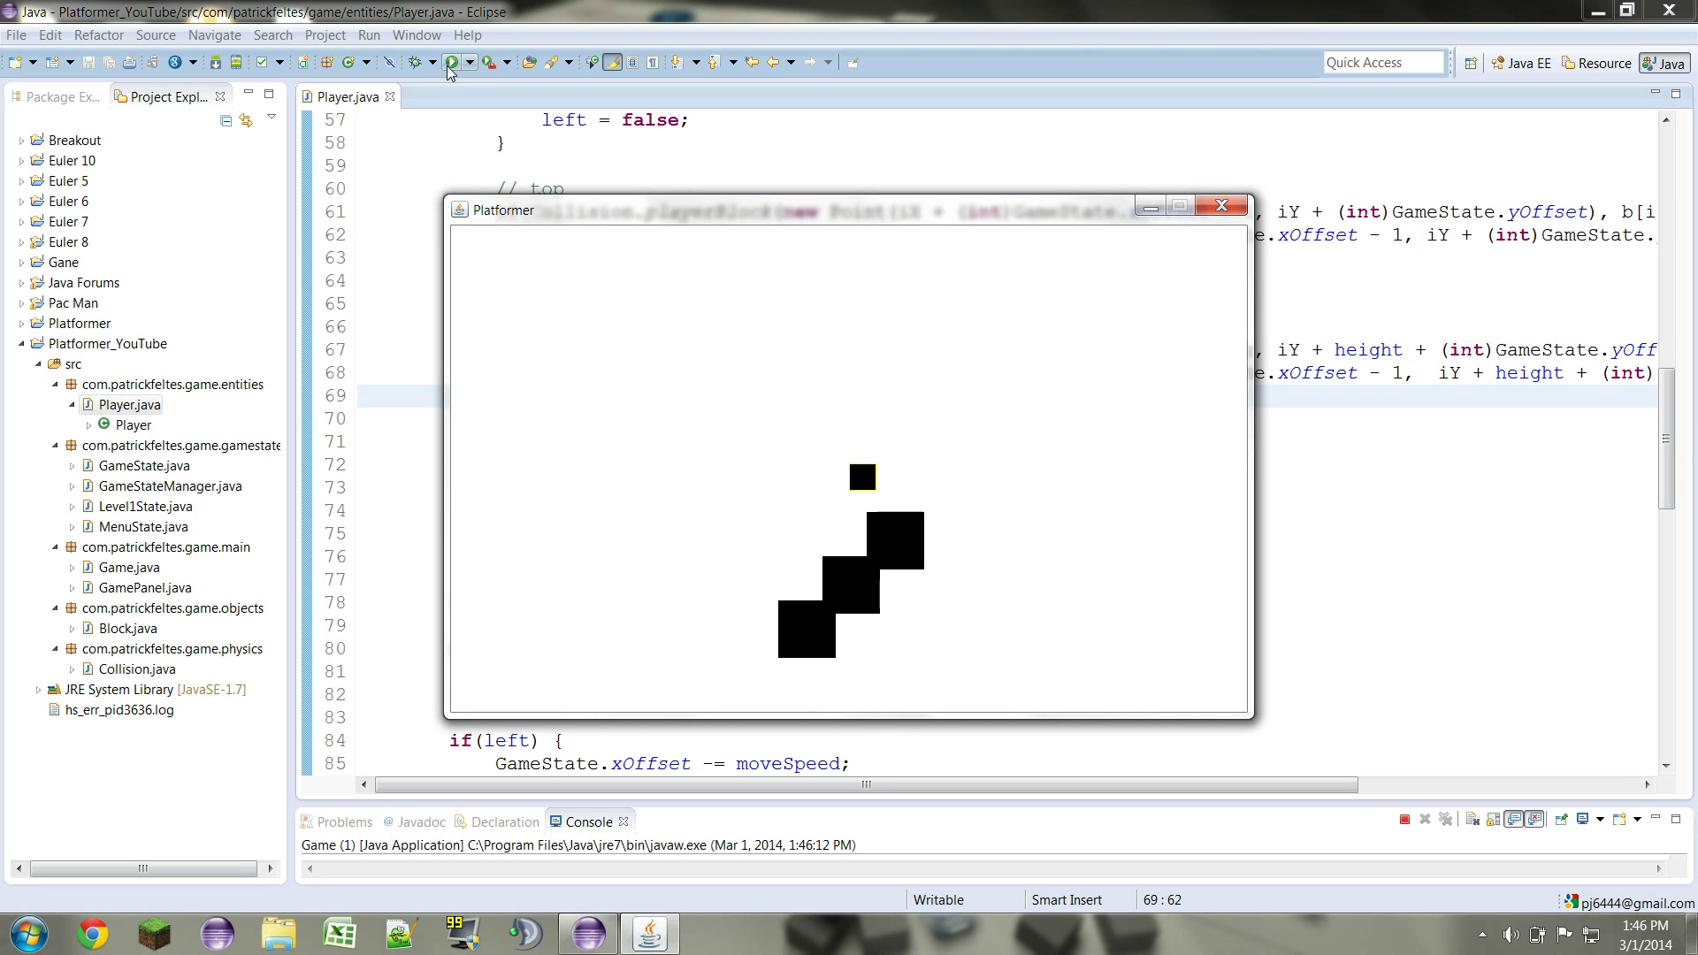
{"action": "key", "text": "Up"}
{"action": "key", "text": "Left"}
{"action": "key", "text": "Down"}
{"action": "key", "text": "Left"}
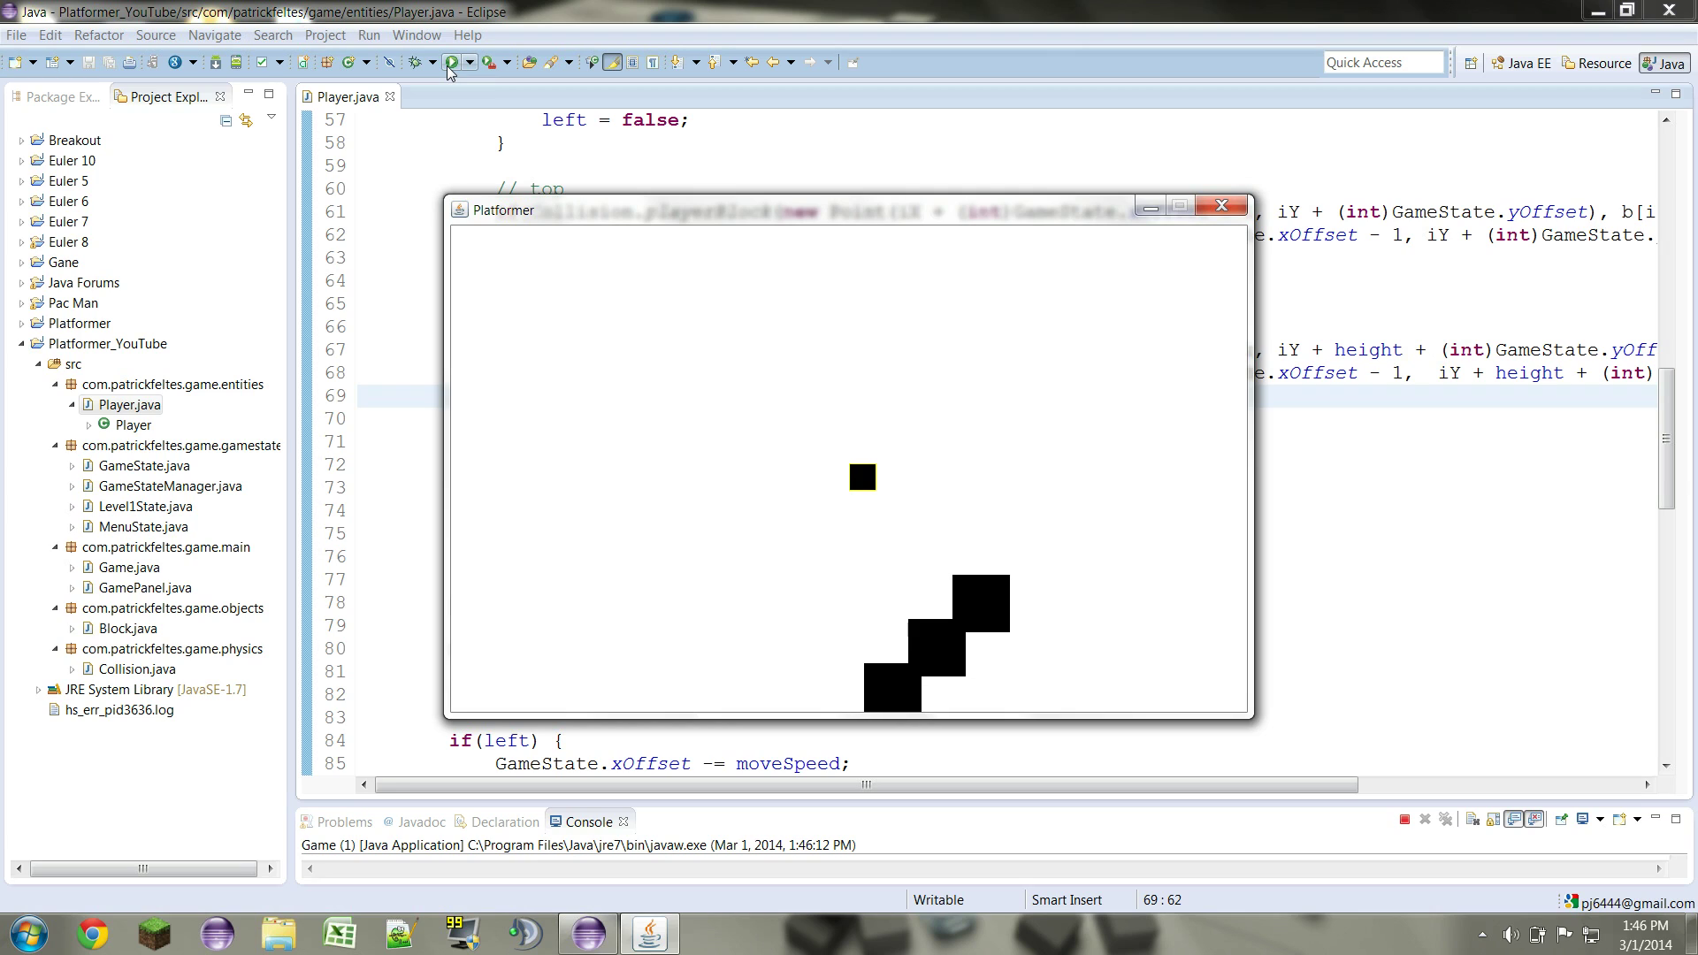
{"action": "key", "text": "Right"}
{"action": "key", "text": "Up"}
{"action": "key", "text": "Right"}
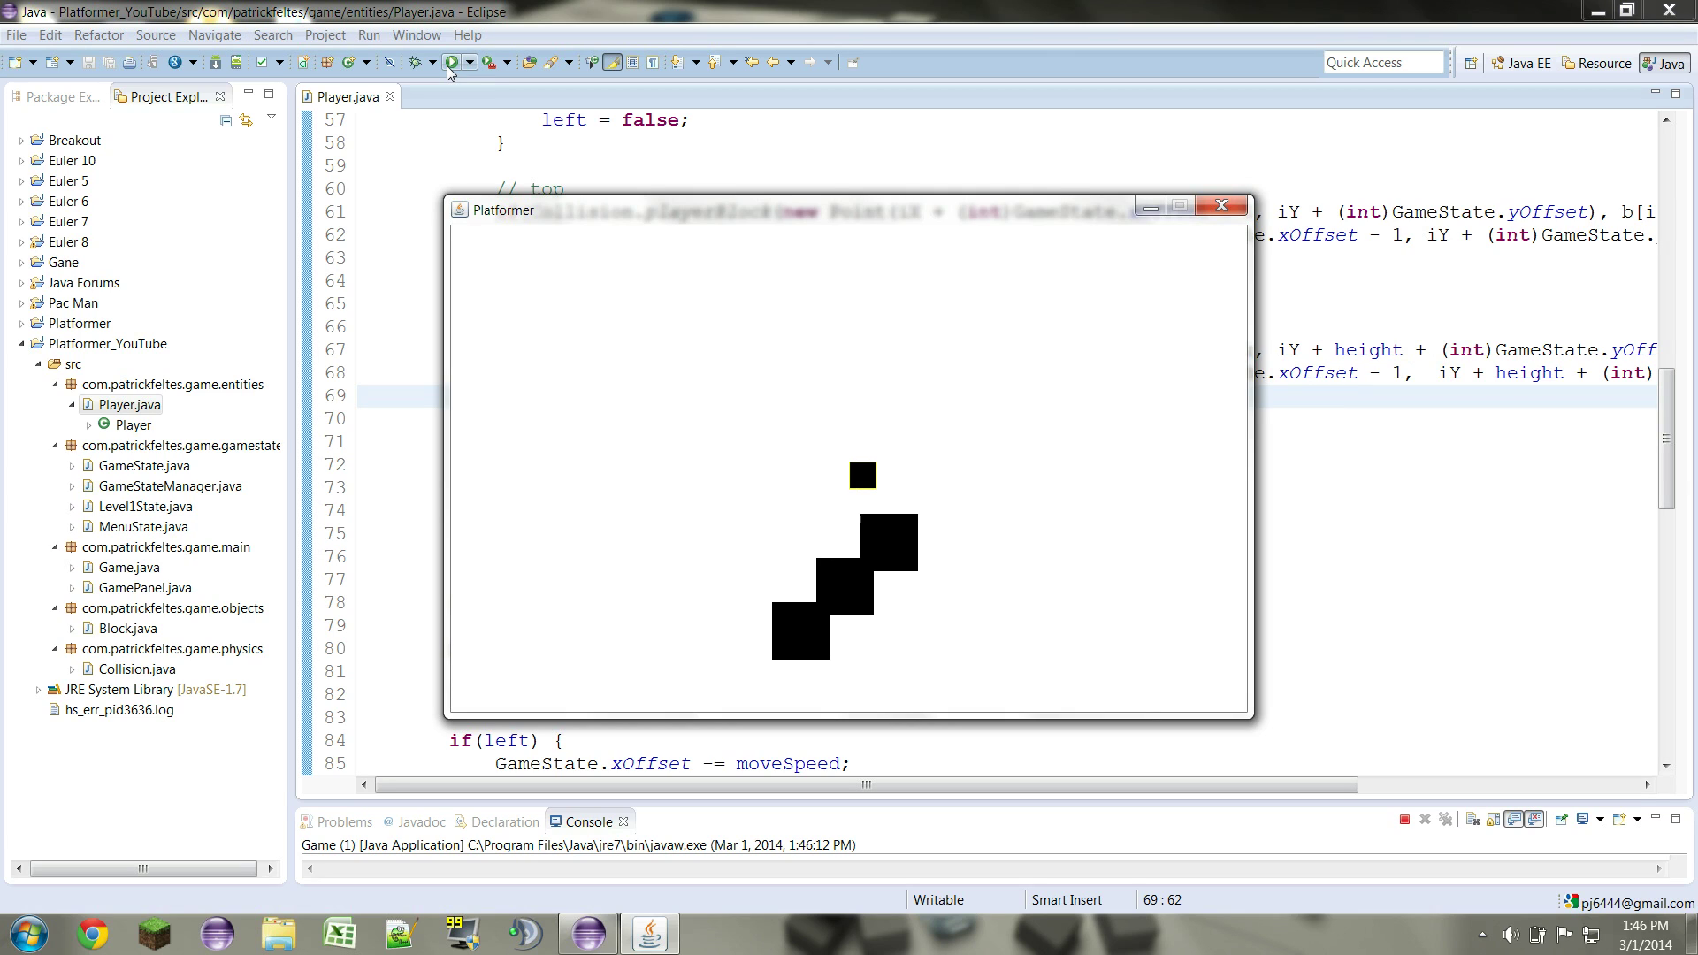
{"action": "key", "text": "Down"}
{"action": "key", "text": "Left"}
{"action": "key", "text": "Up"}
{"action": "key", "text": "Down"}
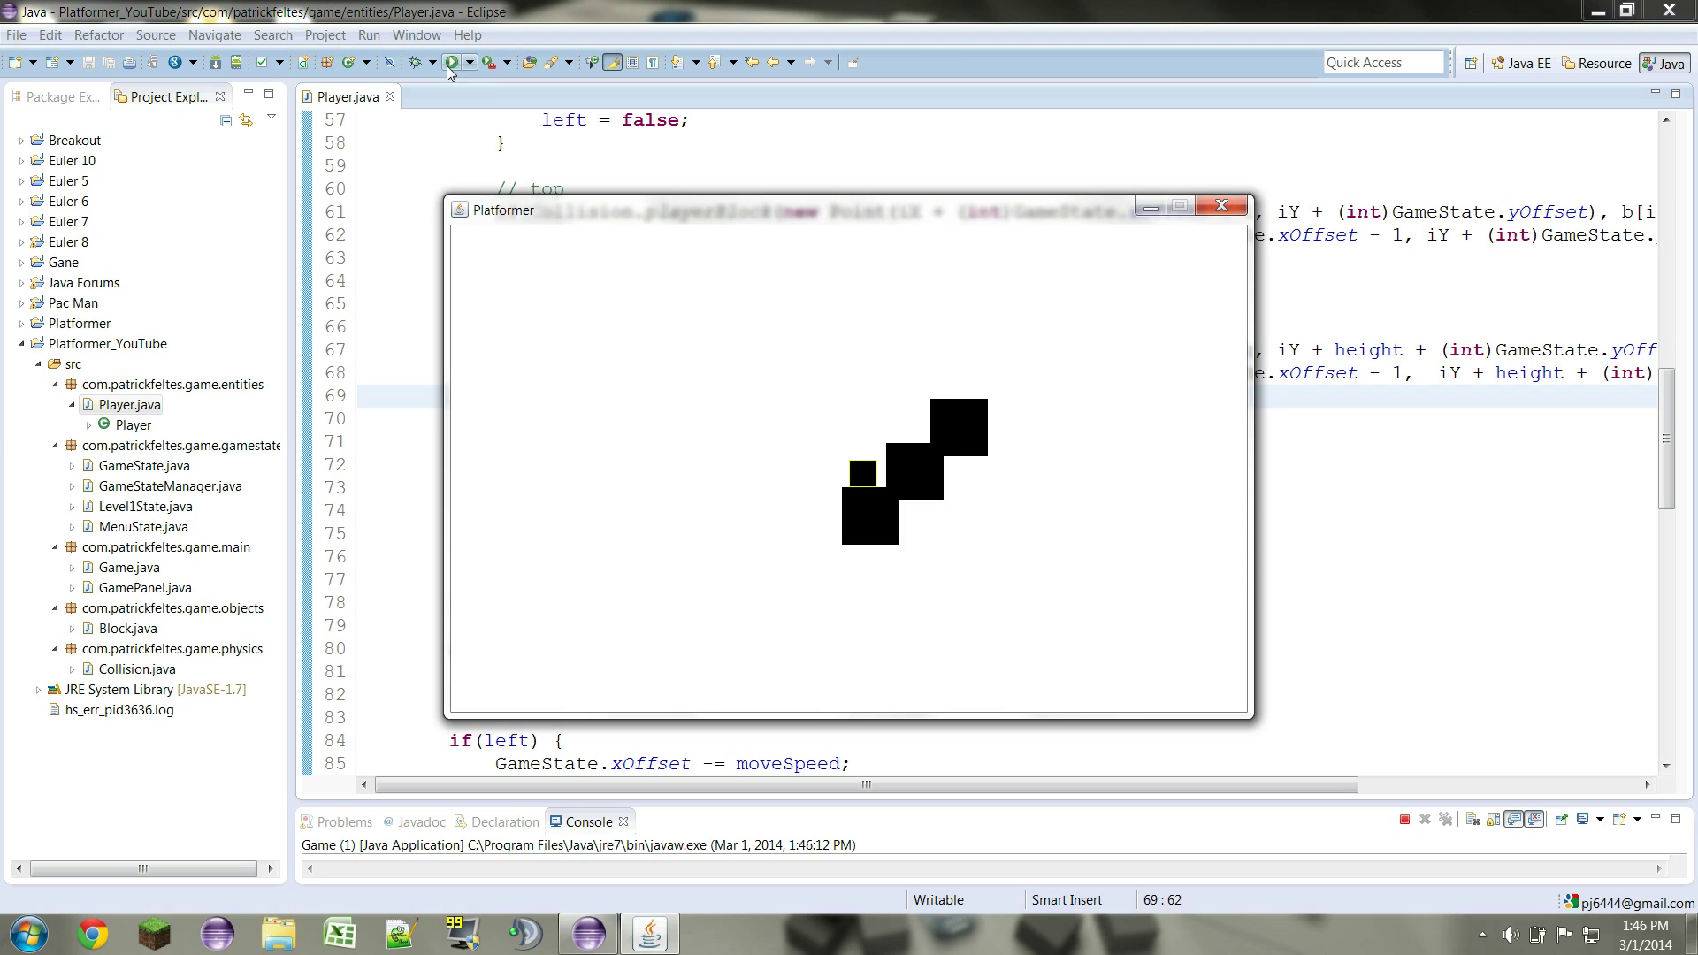
{"action": "key", "text": "Up"}
{"action": "key", "text": "Right"}
{"action": "key", "text": "Down"}
{"action": "key", "text": "Left"}
{"action": "key", "text": "Up"}
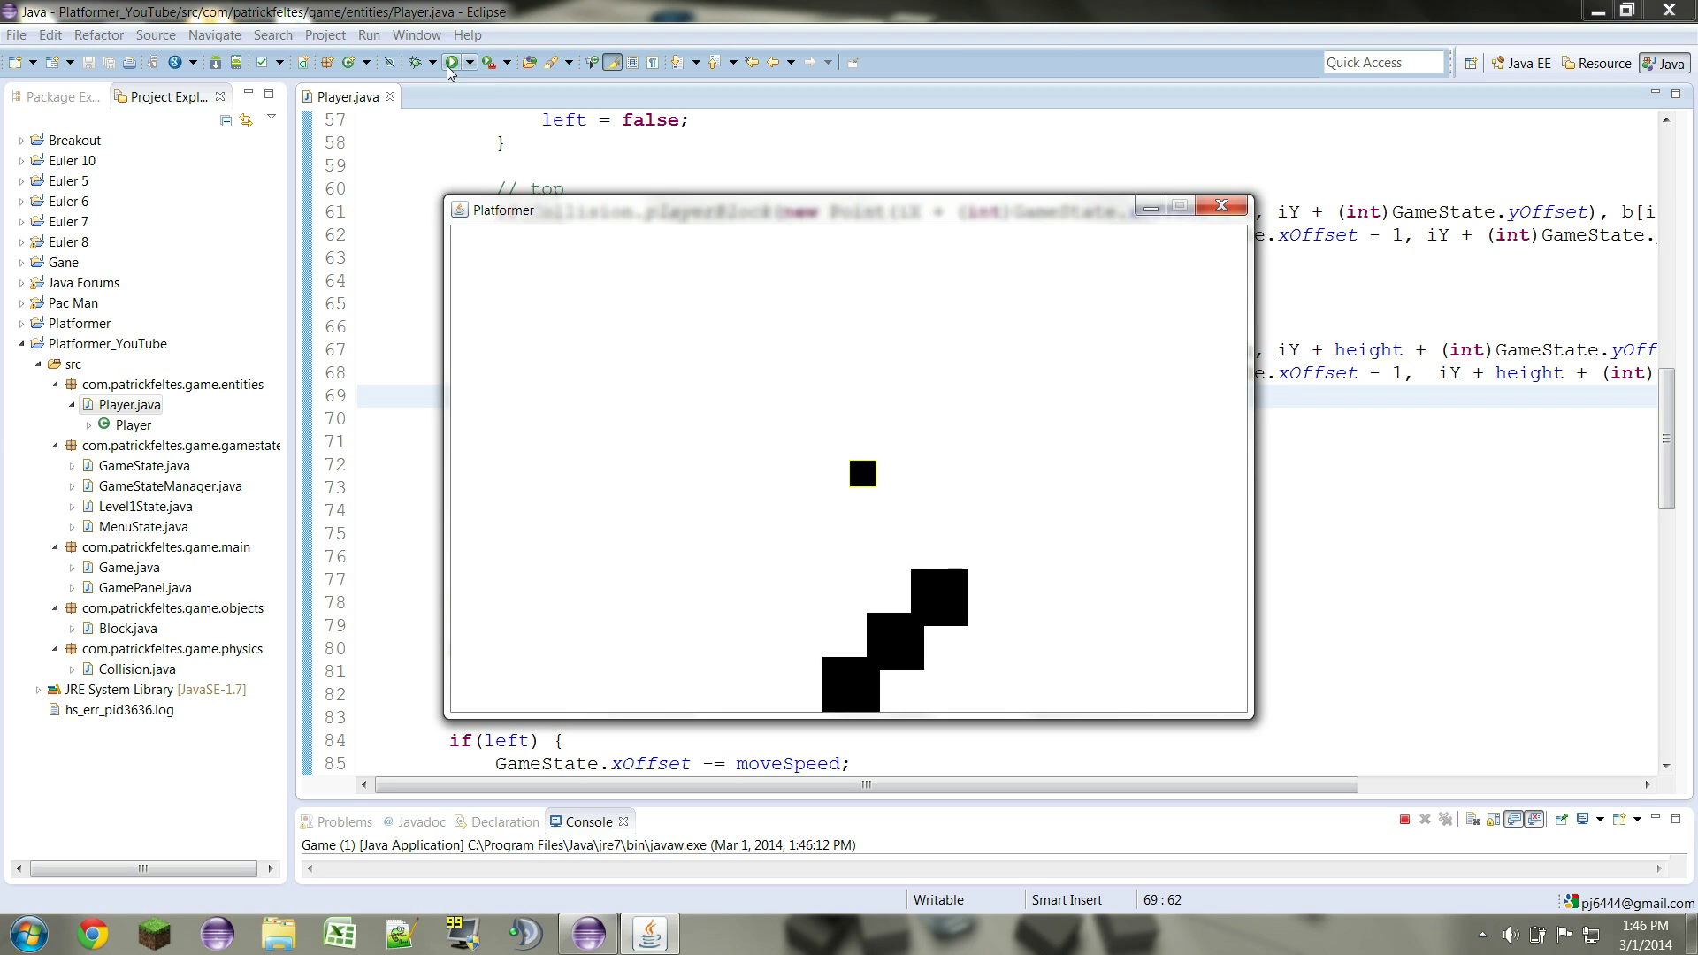
{"action": "key", "text": "Left"}
{"action": "key", "text": "Down"}
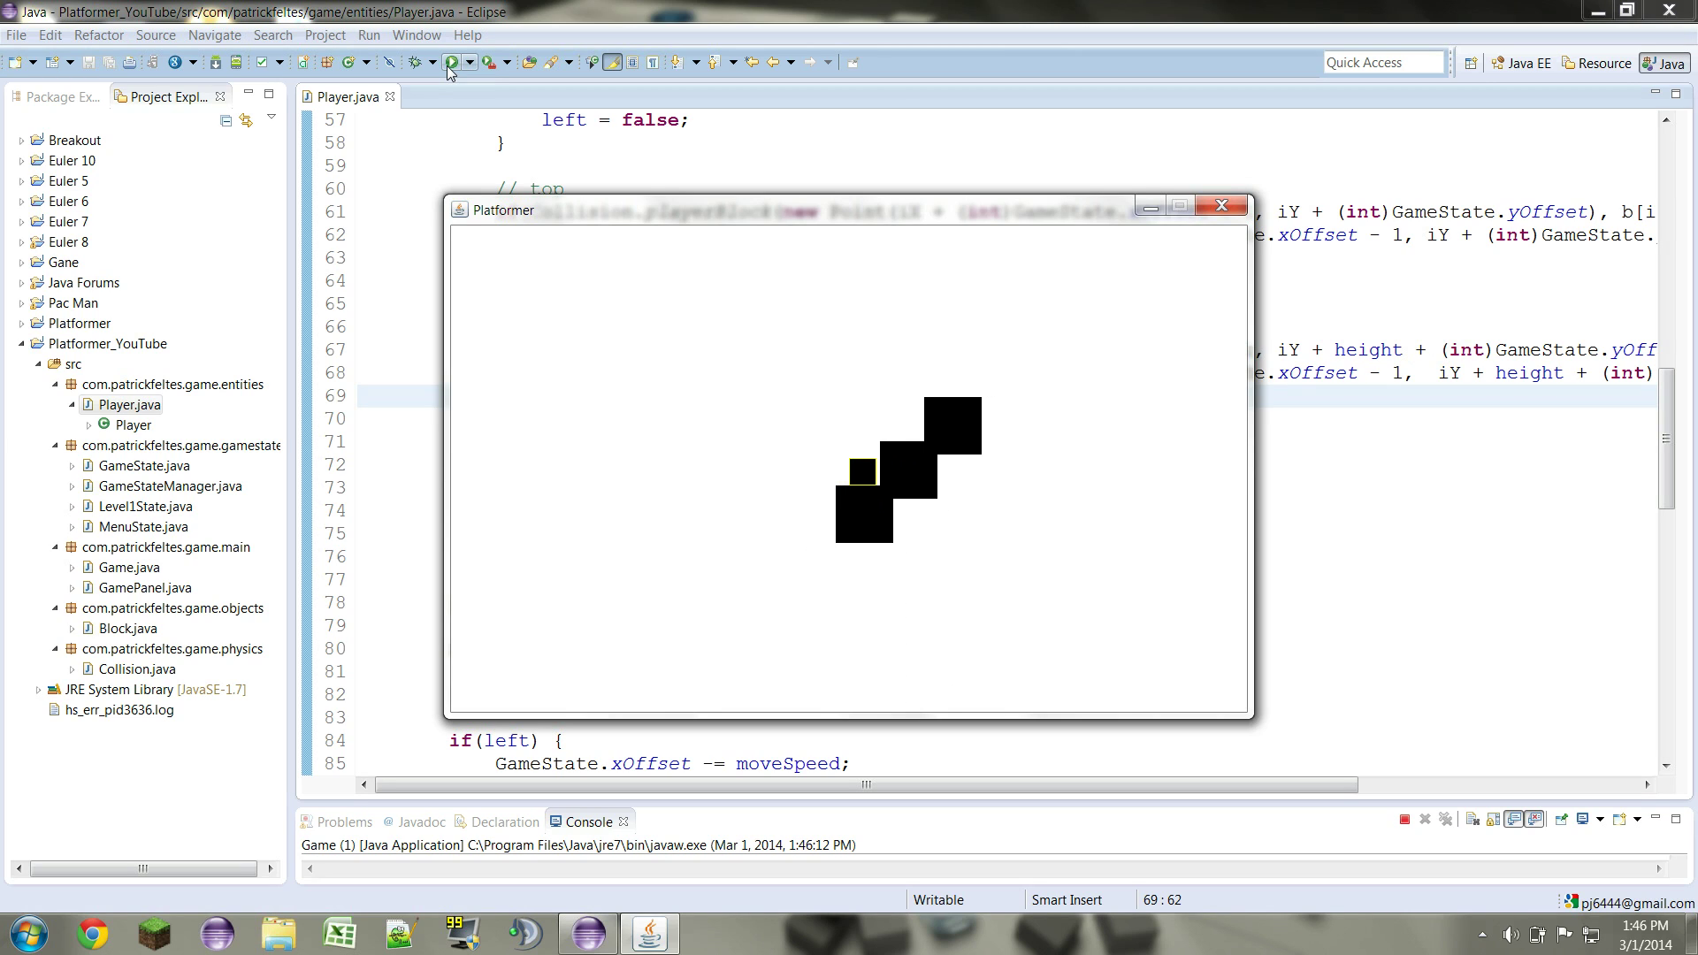
Move the player side to side and jump along the steps to test landing
{"action": "key", "text": "Left"}
{"action": "key", "text": "Right"}
{"action": "key", "text": "Left"}
{"action": "key", "text": "Right"}
{"action": "key", "text": "Up"}
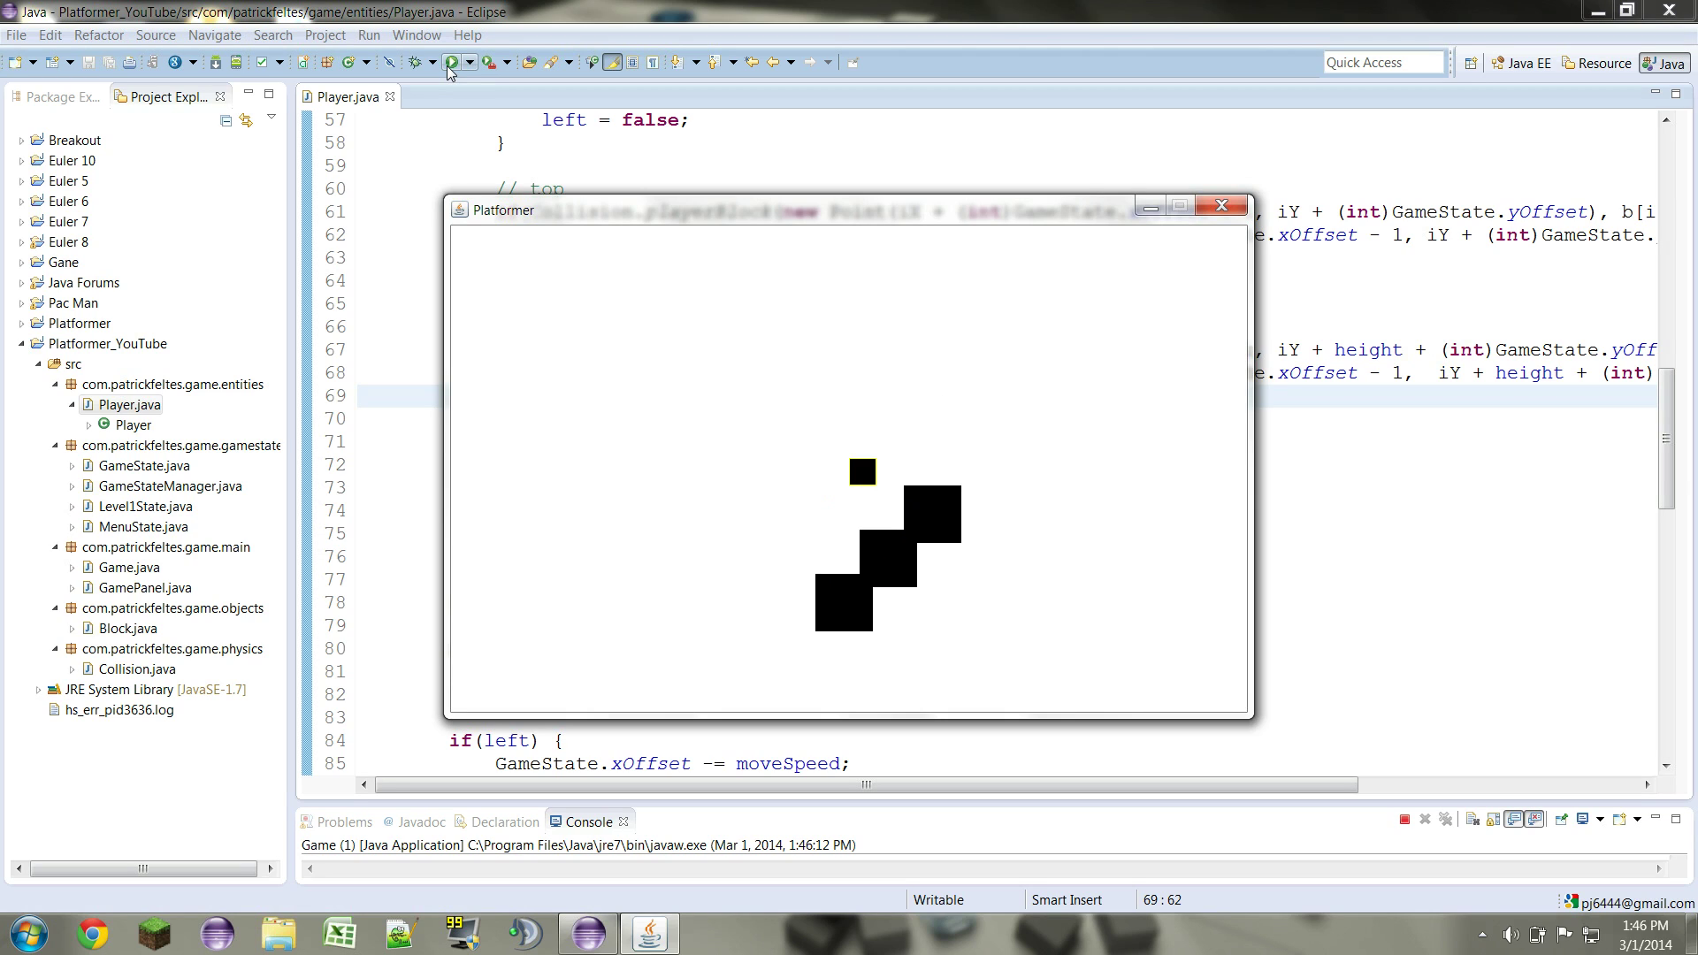
{"action": "key", "text": "Right"}
{"action": "key", "text": "Left"}
{"action": "key", "text": "Right"}
{"action": "key", "text": "Left"}
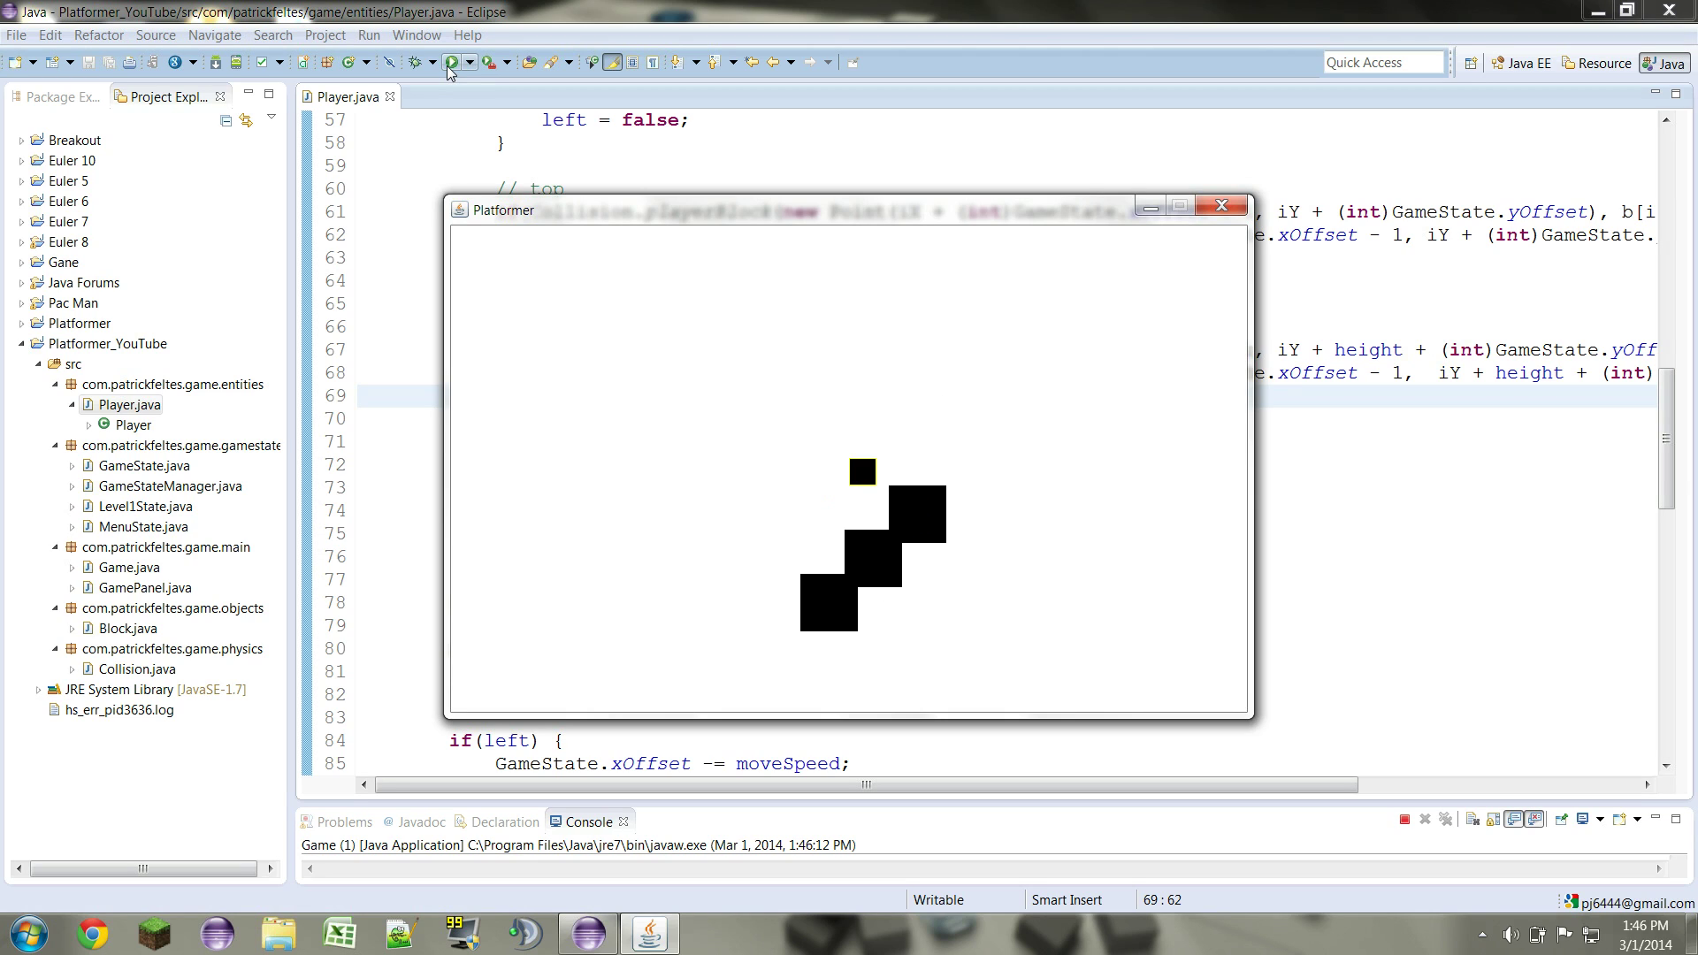
{"action": "key", "text": "Right"}
{"action": "key", "text": "Left"}
{"action": "key", "text": "Right"}
{"action": "key", "text": "Up"}
{"action": "key", "text": "Left"}
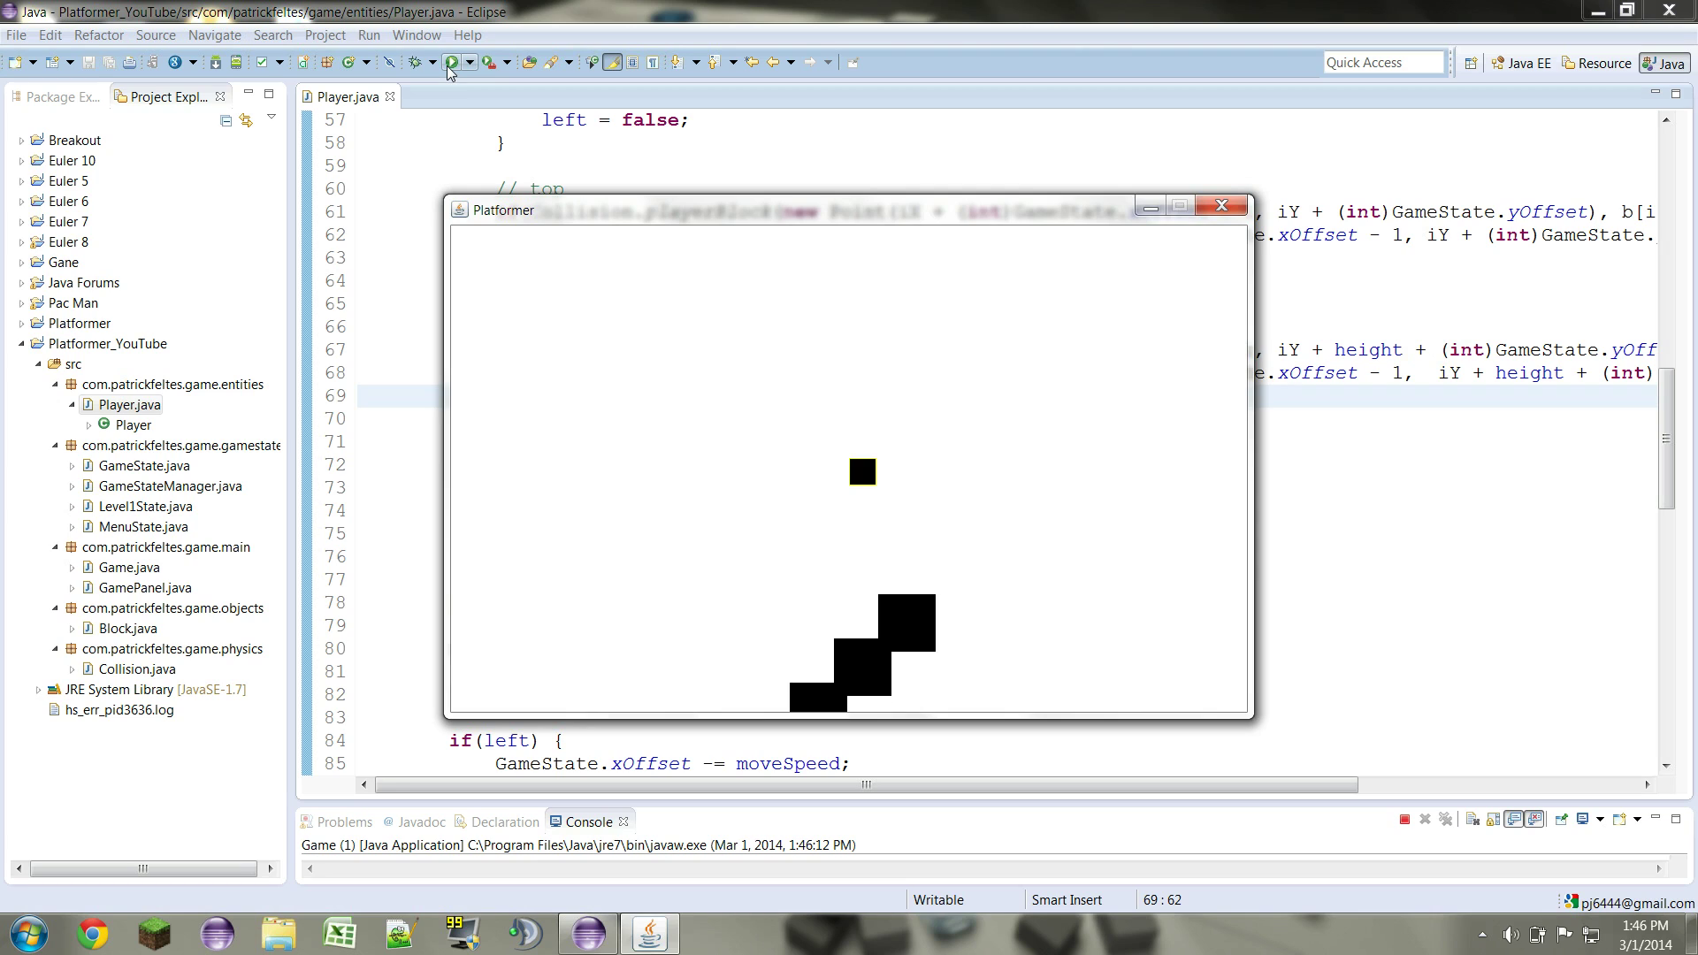
{"action": "key", "text": "Right"}
{"action": "key", "text": "Left"}
{"action": "key", "text": "Right"}
{"action": "key", "text": "Left"}
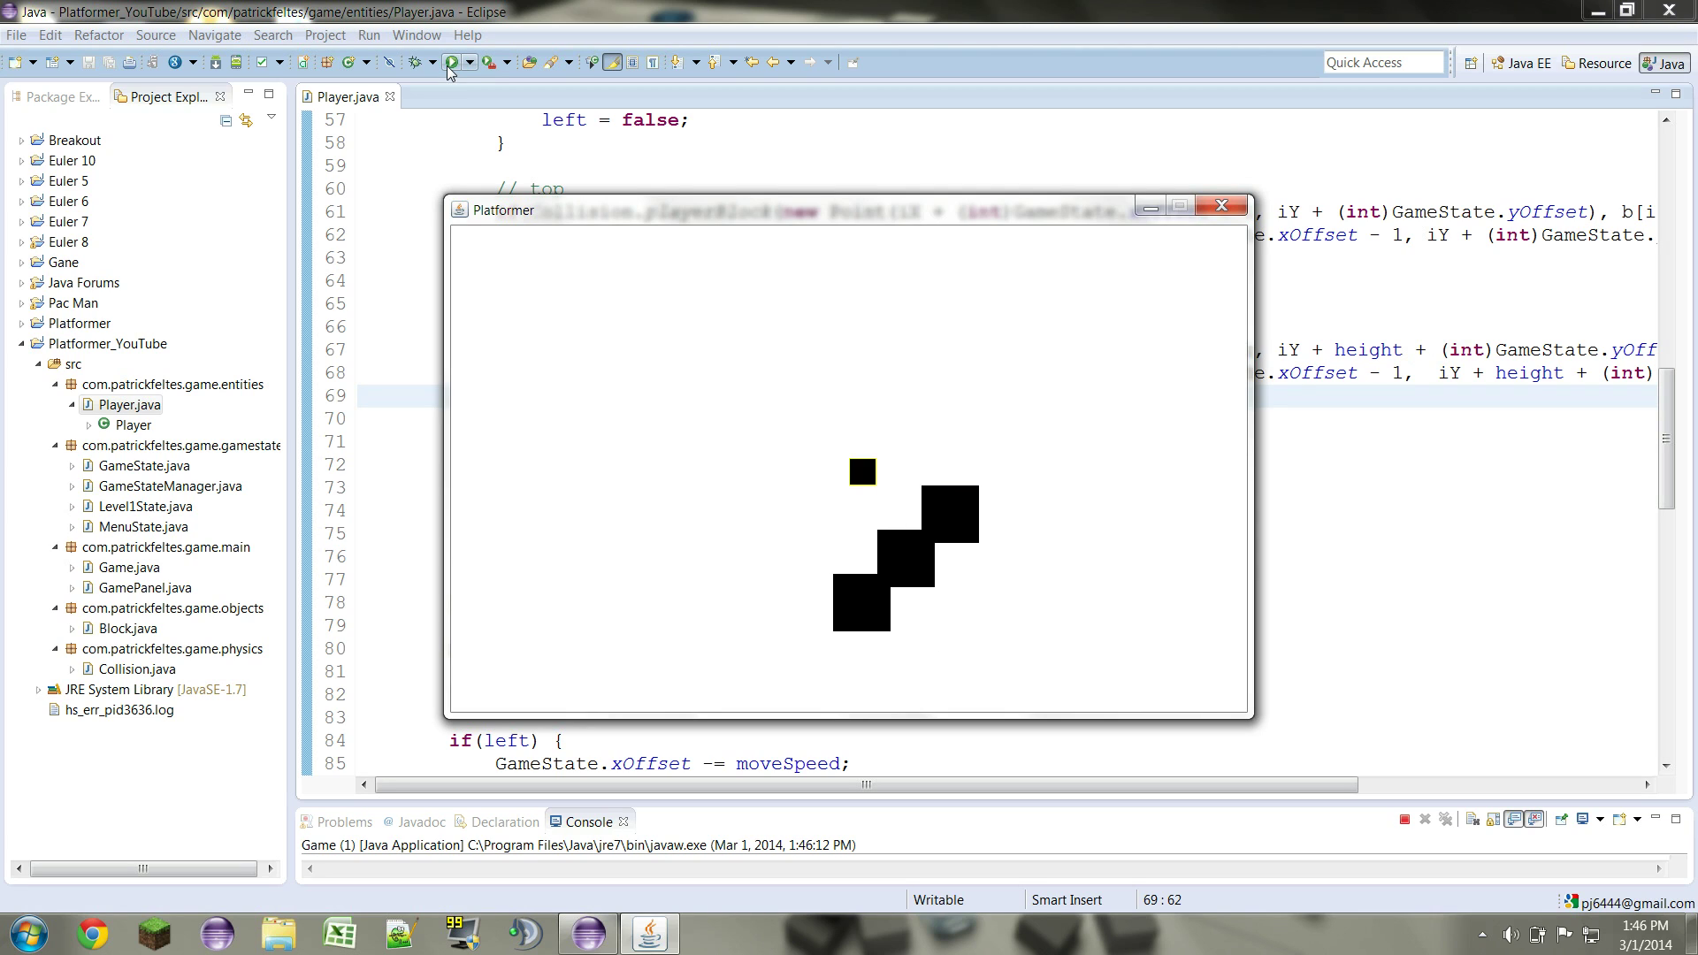
{"action": "key", "text": "Right"}
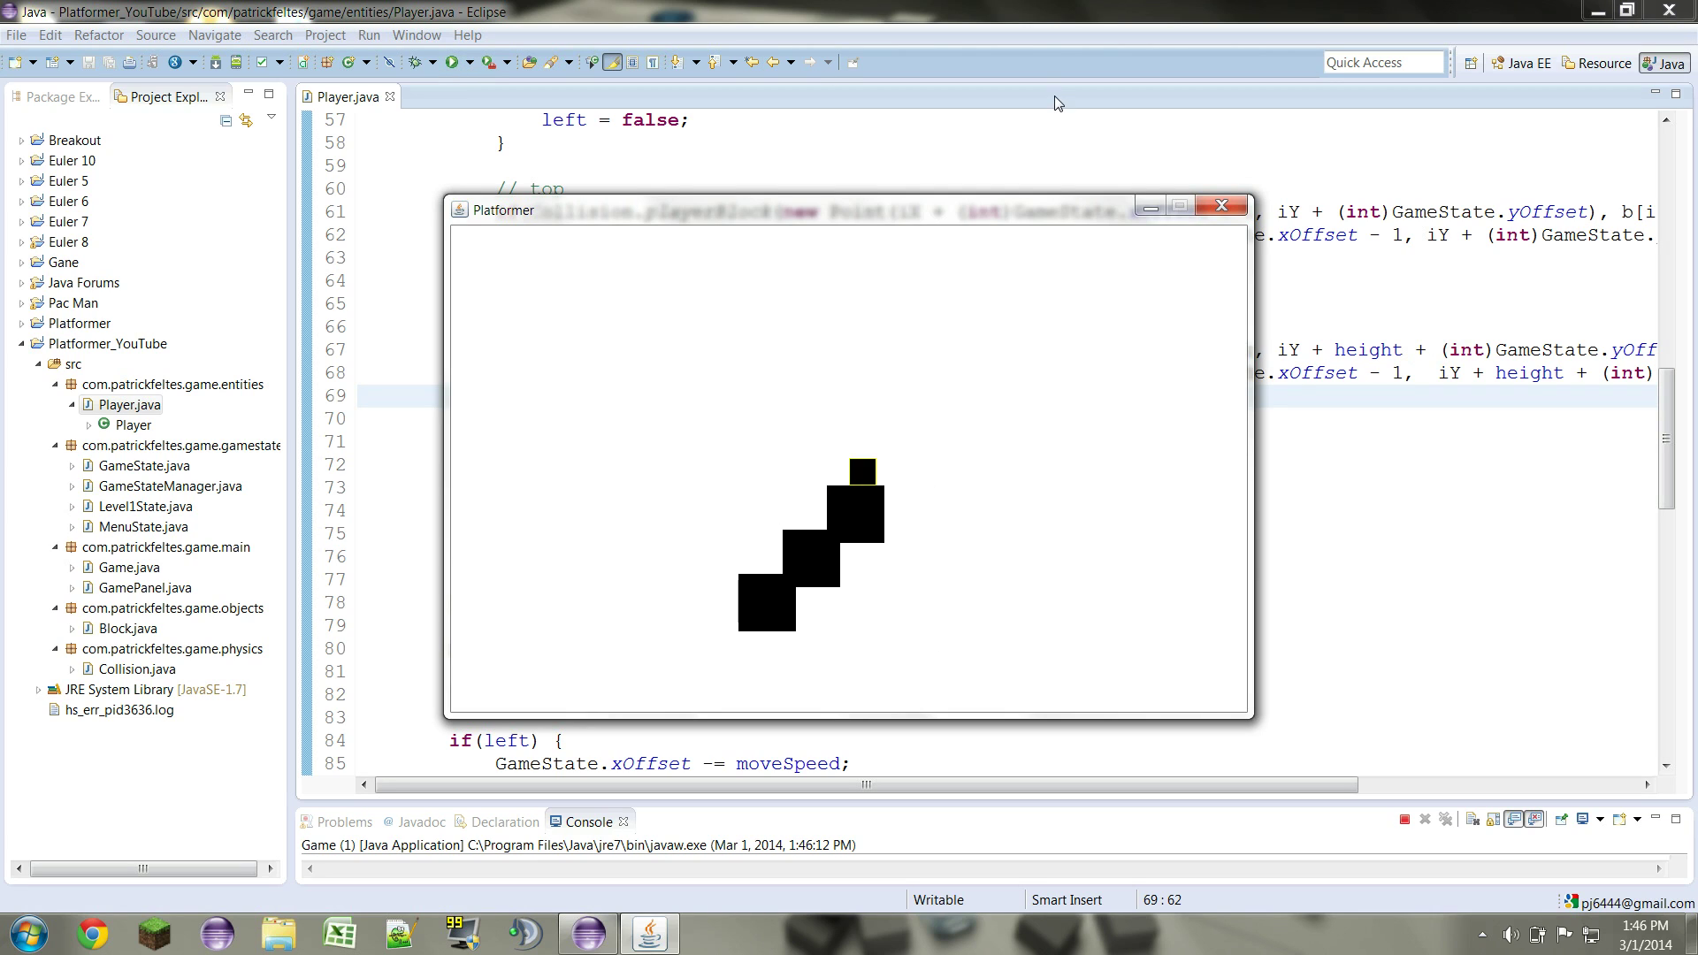
Close the running game and go to the block loop's closing brace in Player.java's tick
{"action": "left_click", "coordinate": [1221, 209]}
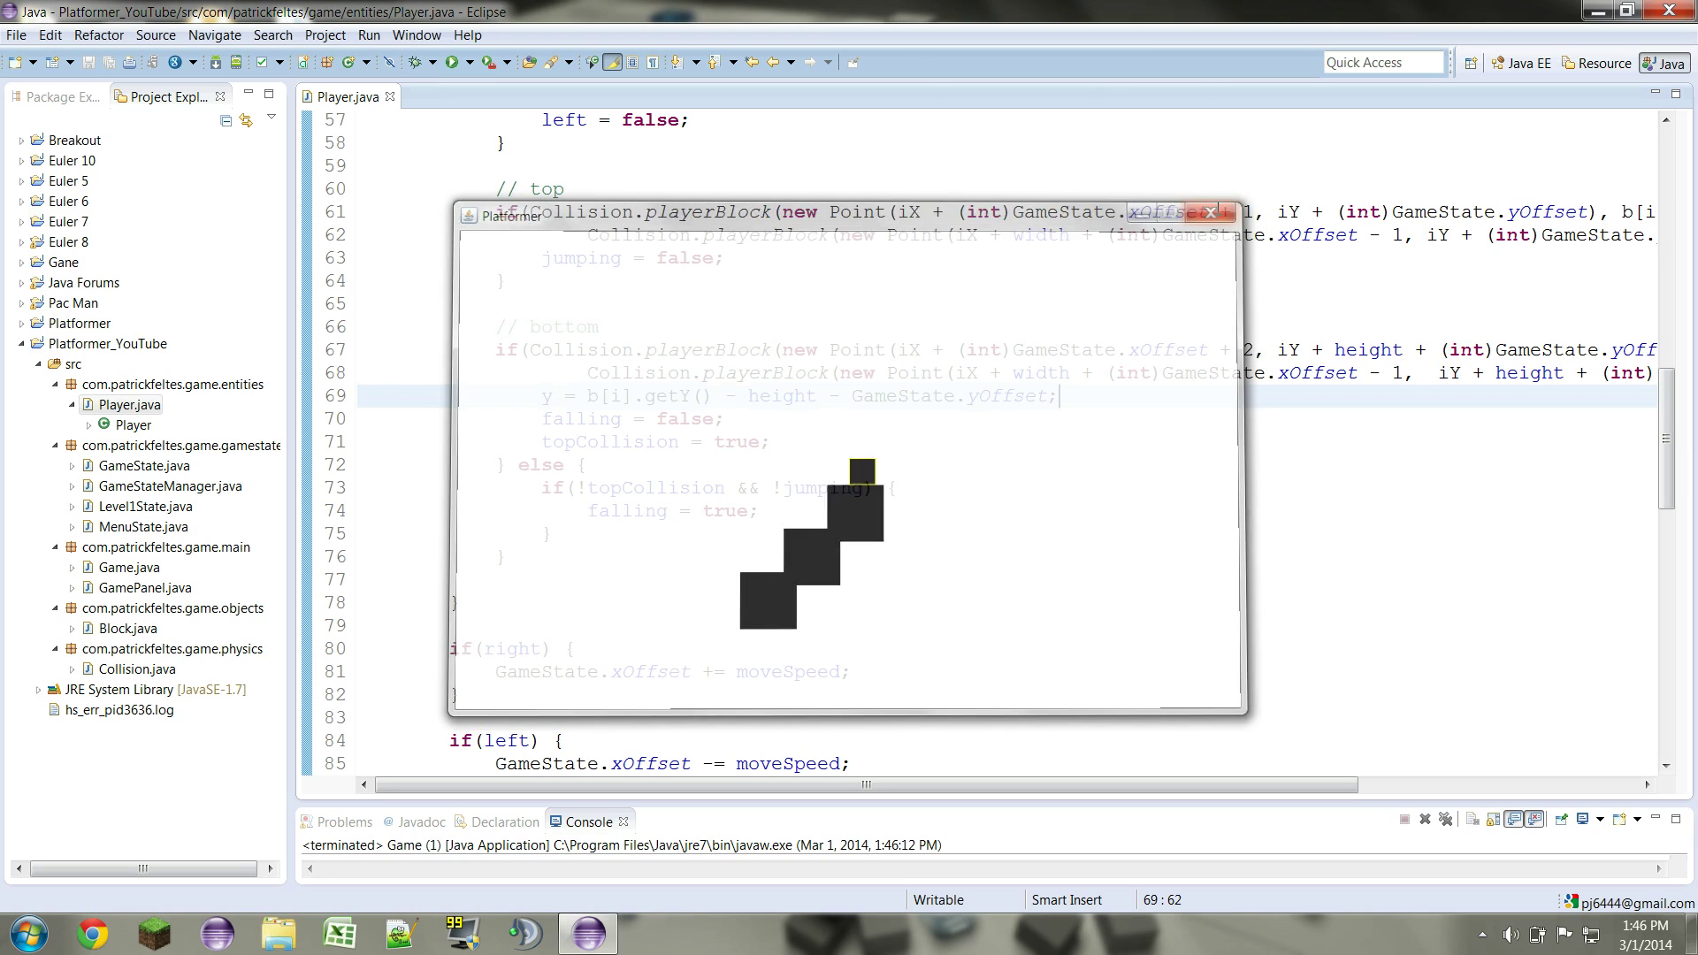
{"action": "left_click", "coordinate": [751, 565]}
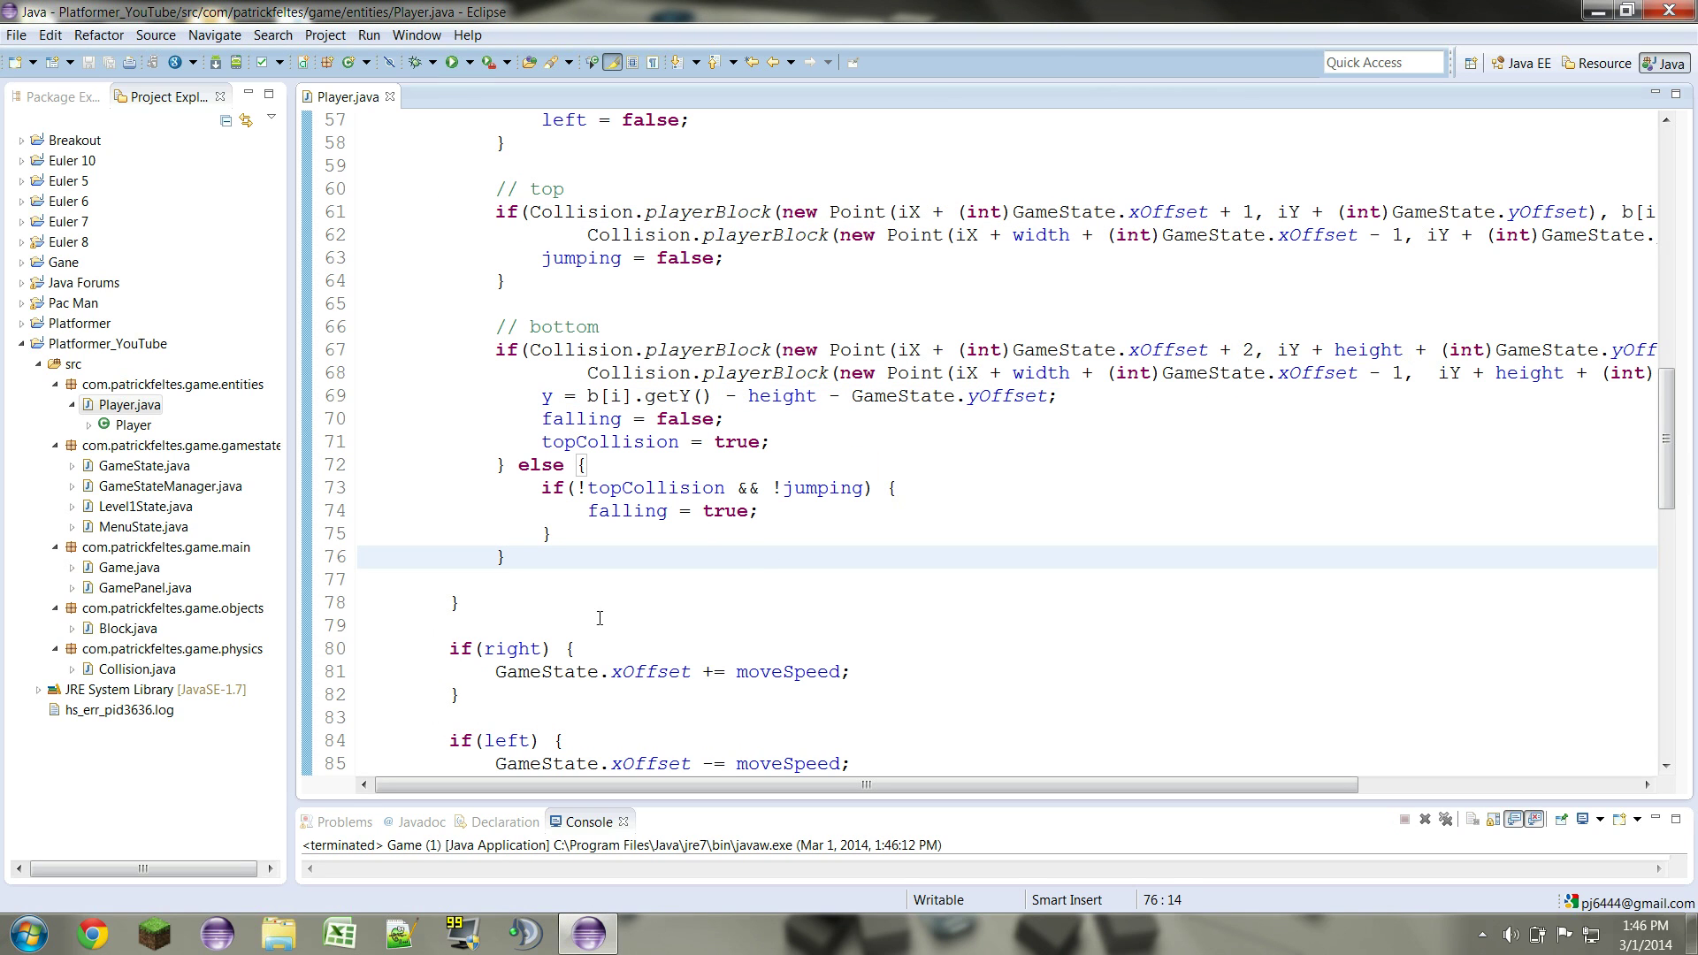
{"action": "left_click", "coordinate": [557, 583]}
{"action": "left_click", "coordinate": [520, 598]}
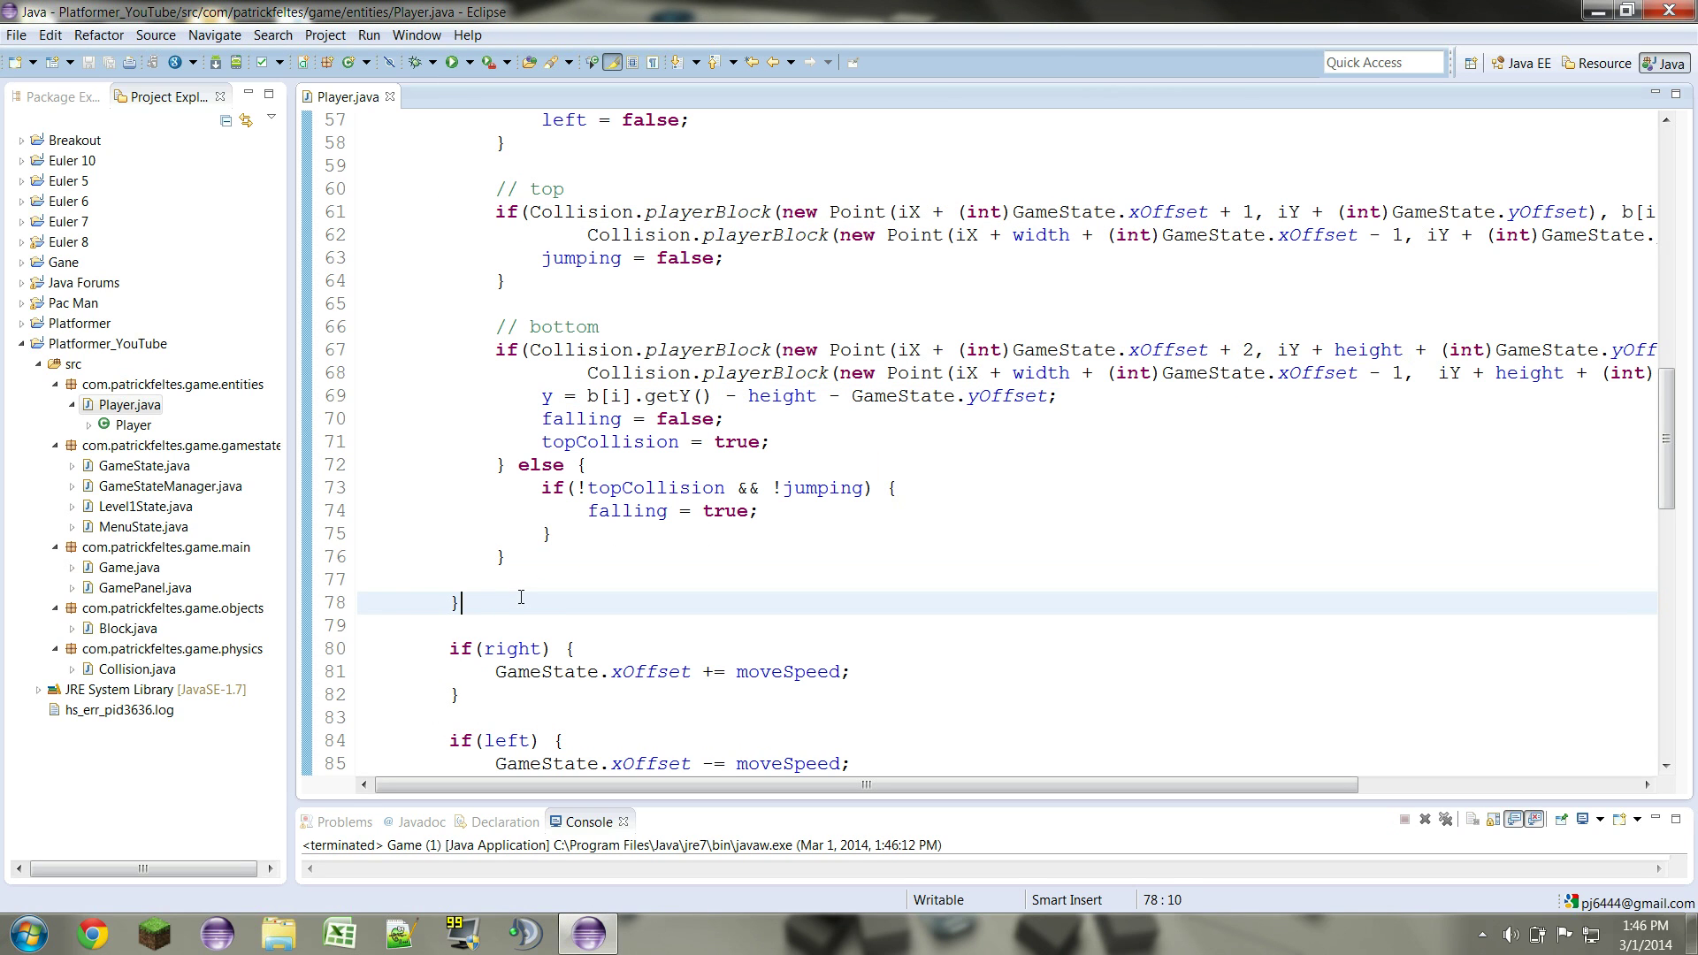
{"action": "scroll", "coordinate": [506, 584], "scroll_direction": "up", "scroll_amount": 4}
{"action": "scroll", "coordinate": [636, 297], "scroll_direction": "up", "scroll_amount": 3}
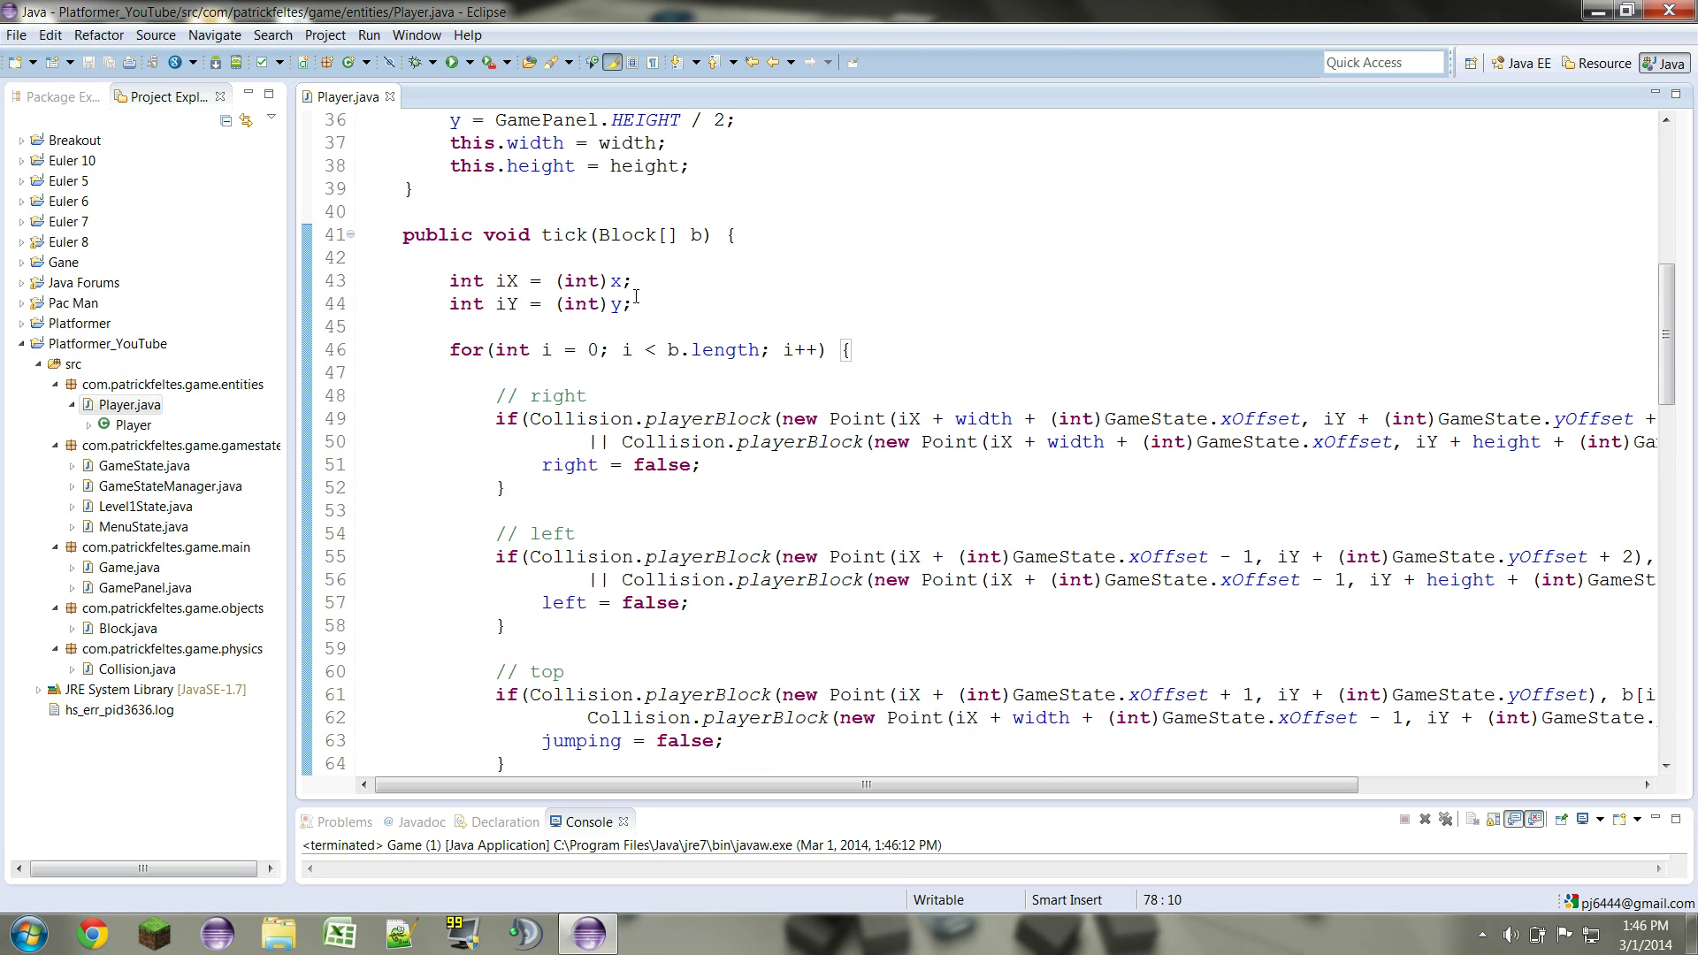
{"action": "scroll", "coordinate": [643, 292], "scroll_direction": "down", "scroll_amount": 4}
{"action": "scroll", "coordinate": [637, 319], "scroll_direction": "down", "scroll_amount": 3}
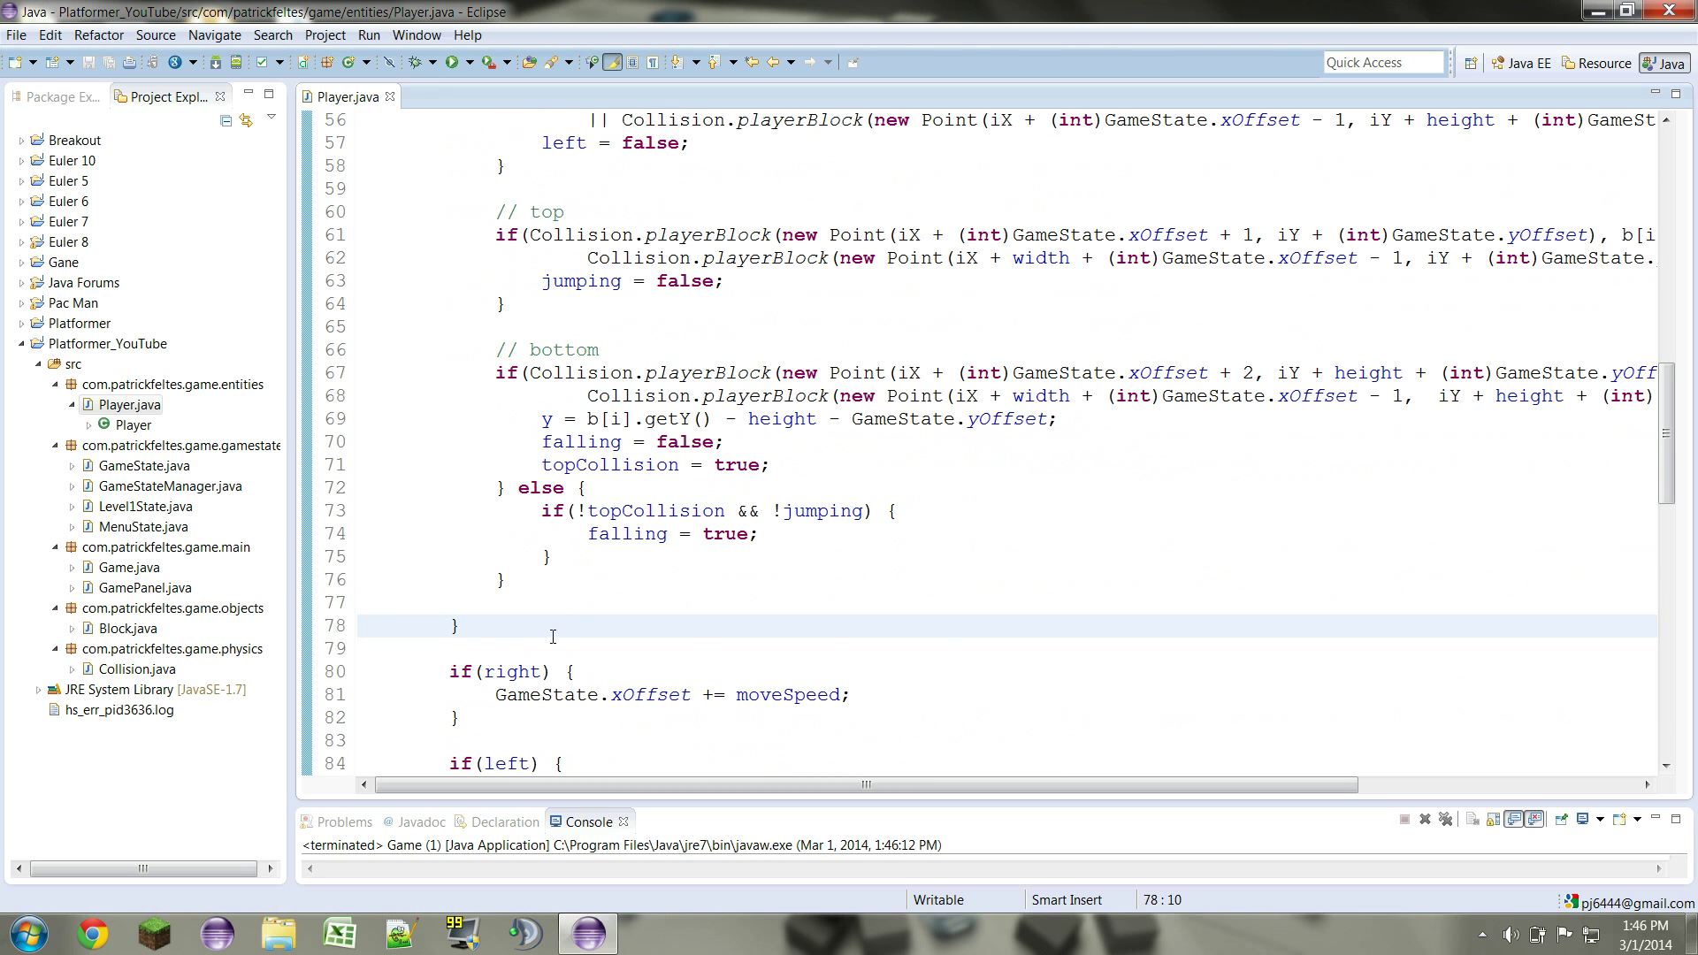
Delete the empty line inside the loop and start a new line after the loop
{"action": "left_click", "coordinate": [534, 603]}
{"action": "key", "text": "BackSpace"}
{"action": "key", "text": "BackSpace"}
{"action": "key", "text": "BackSpace"}
{"action": "key", "text": "BackSpace"}
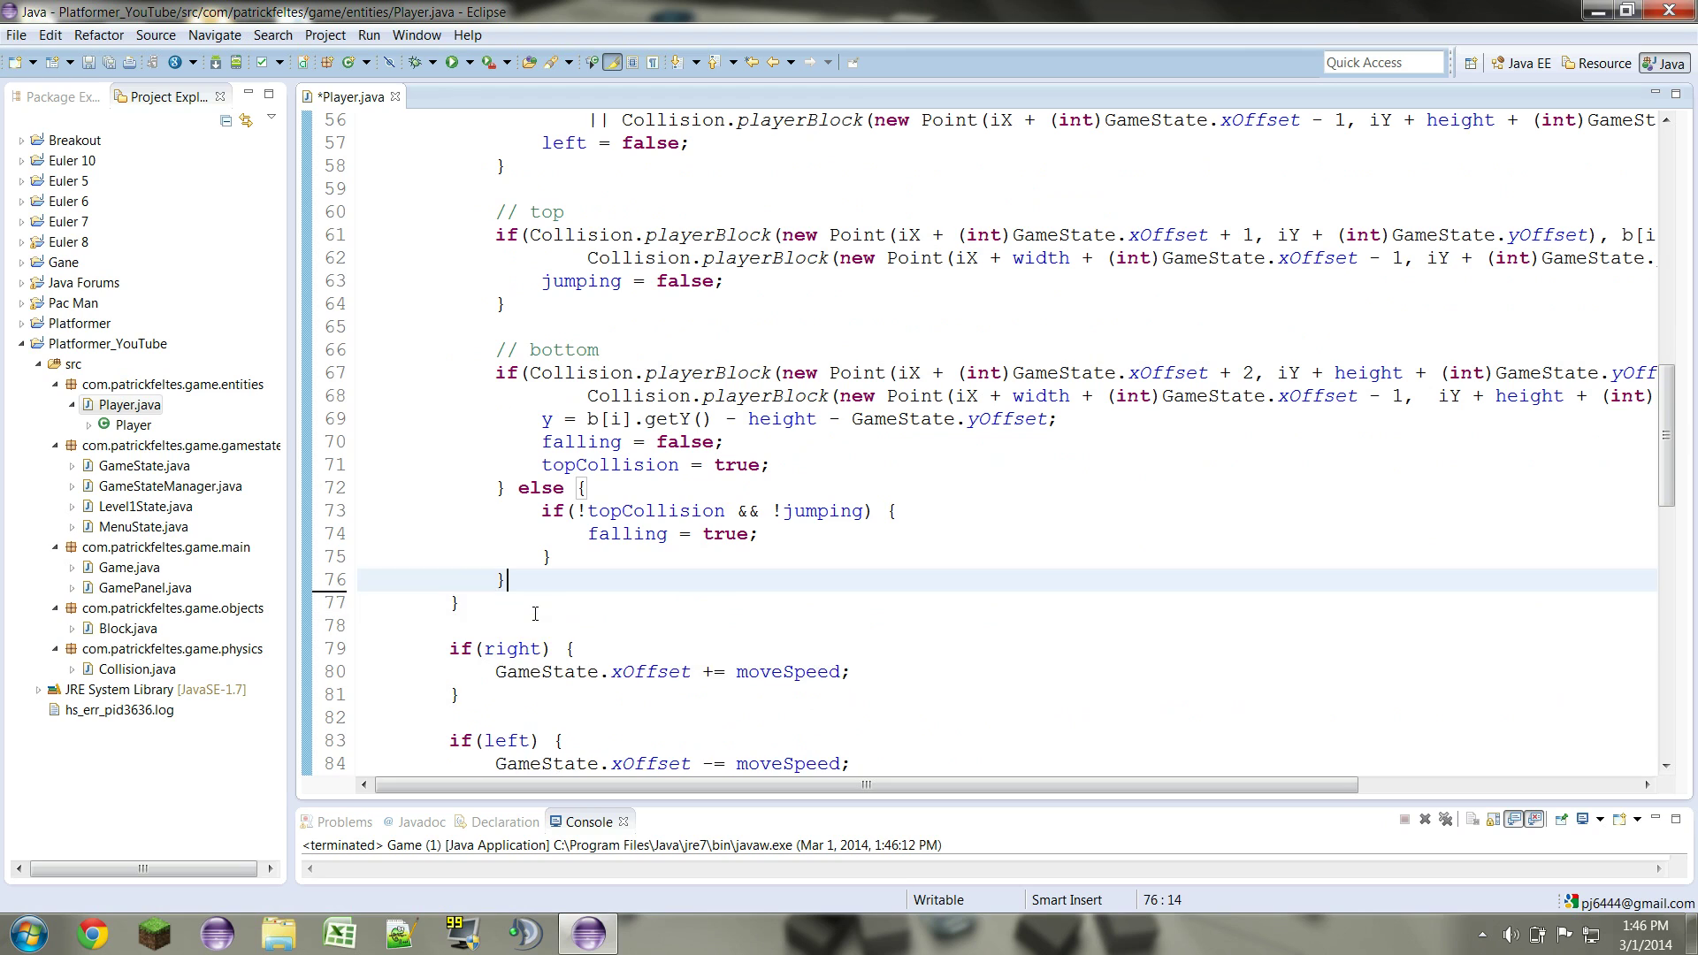
{"action": "key", "text": "Down"}
{"action": "key", "text": "Return"}
{"action": "key", "text": "Return"}
{"action": "type", "text": "topColli"}
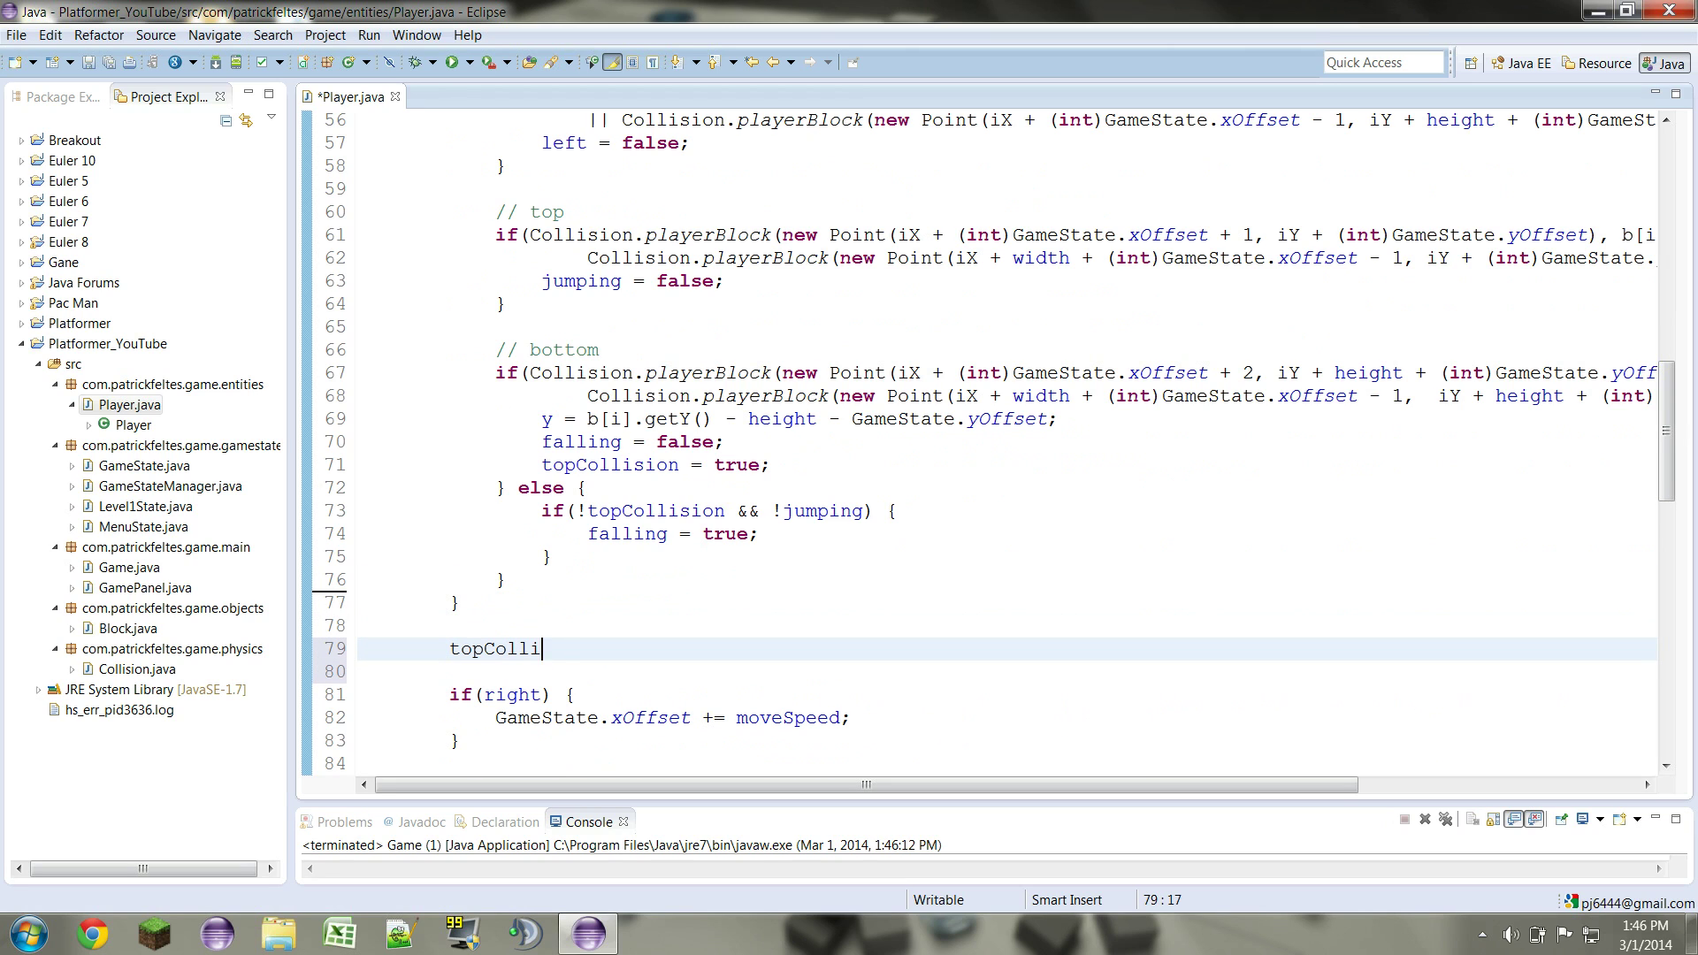
{"action": "type", "text": "sion = fa"}
{"action": "type", "text": "lse;"}
Save and relaunch the game, test moving with D/A and jumping with W, then close it
{"action": "left_click", "coordinate": [456, 63]}
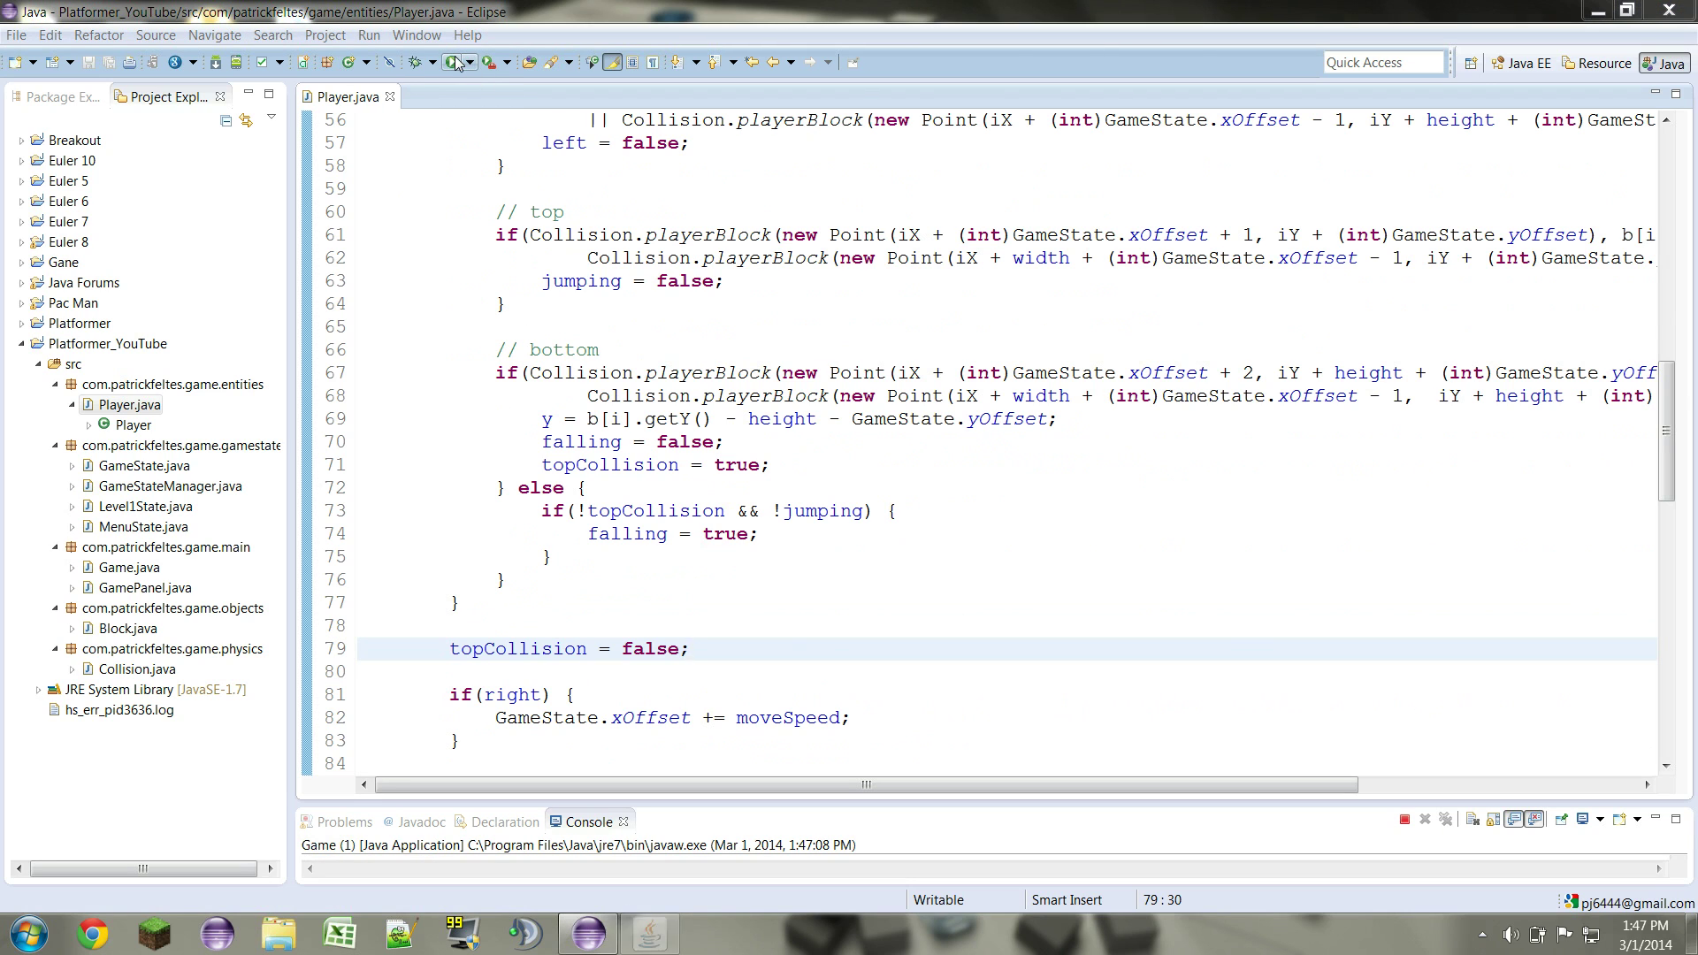
{"action": "key", "text": "d"}
{"action": "key", "text": "a"}
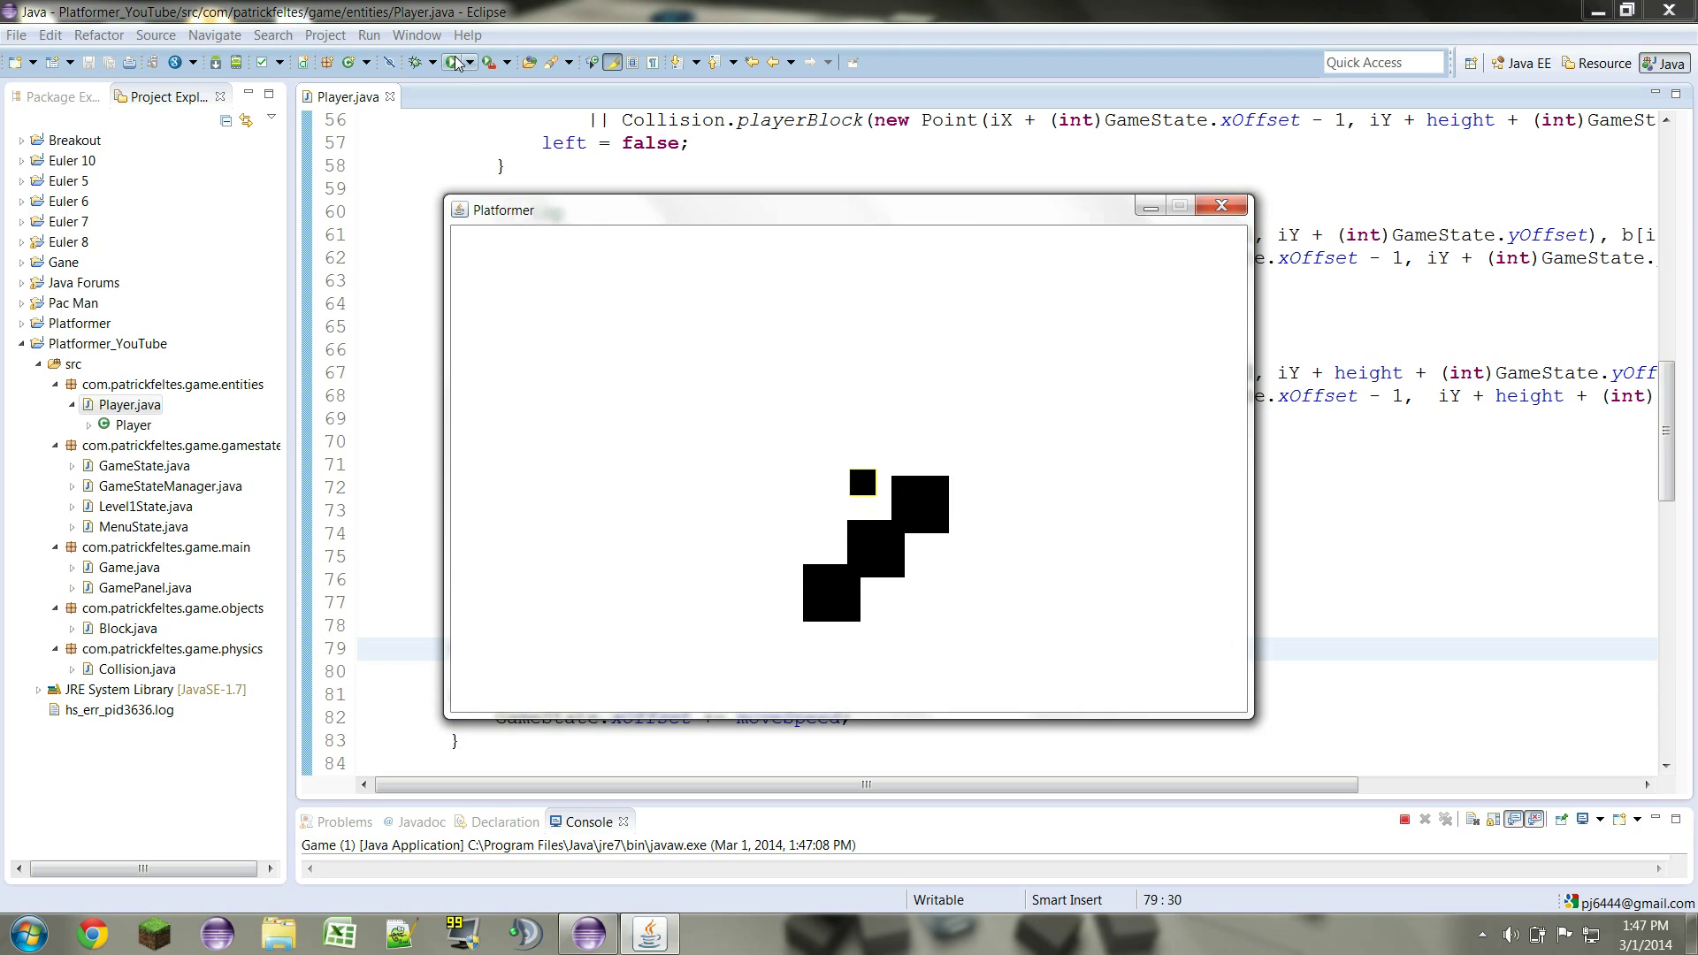
{"action": "key", "text": "d"}
{"action": "key", "text": "w"}
{"action": "key", "text": "d"}
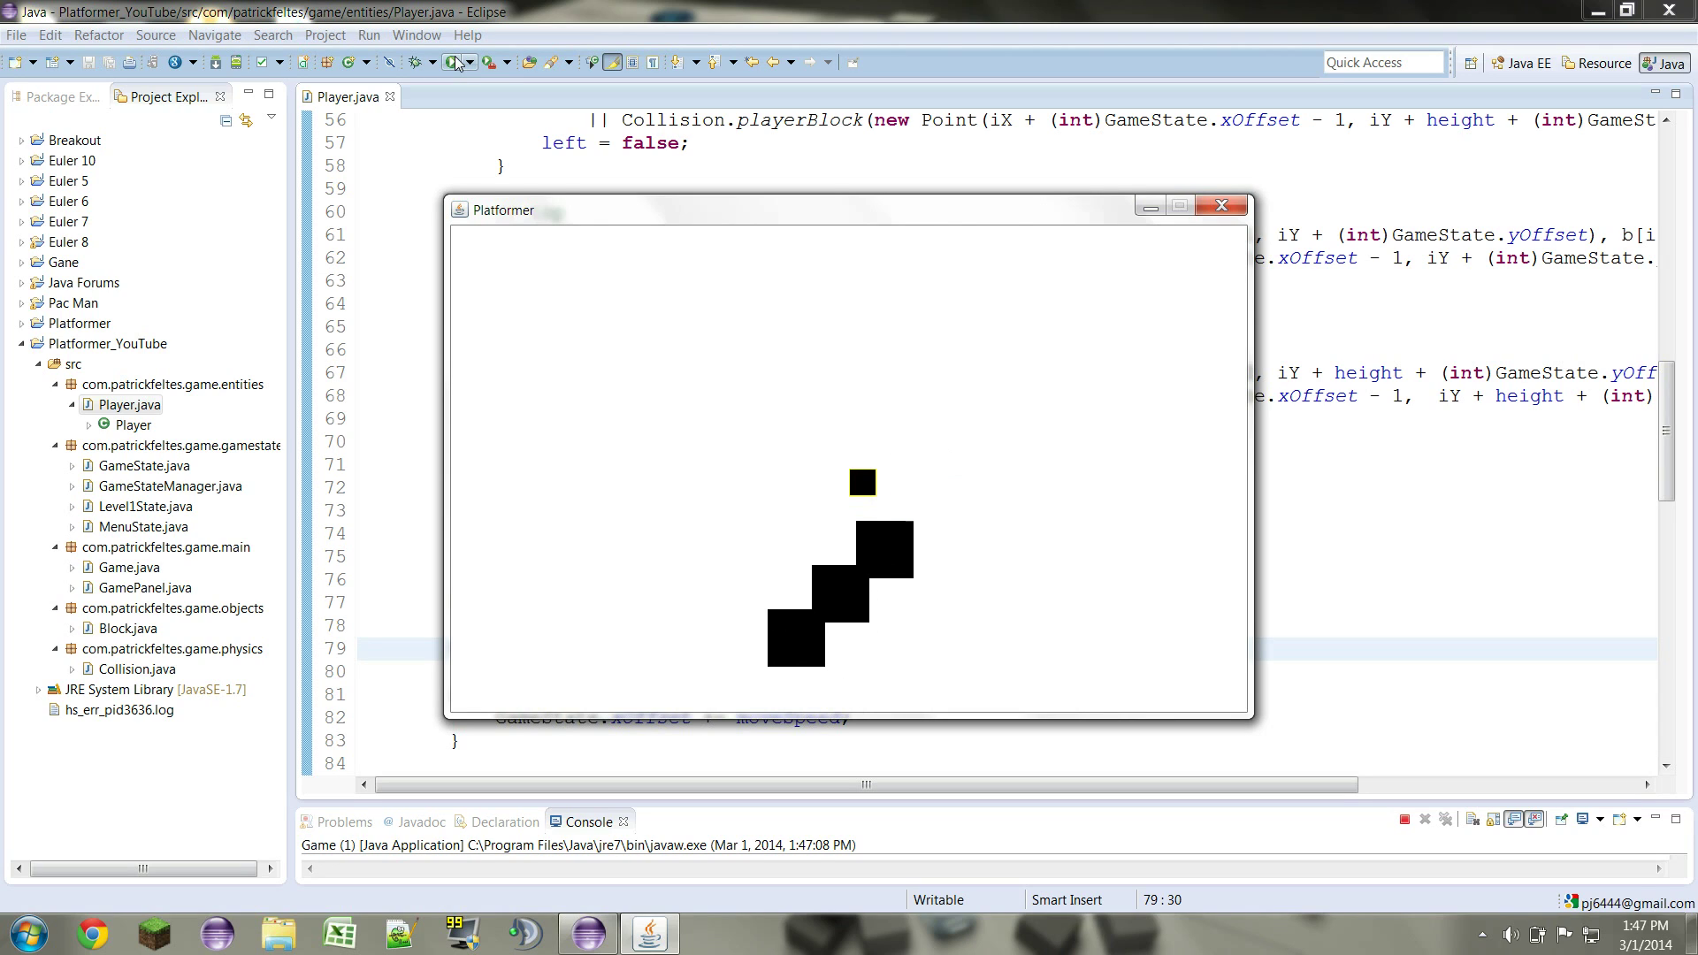
{"action": "key", "text": "a"}
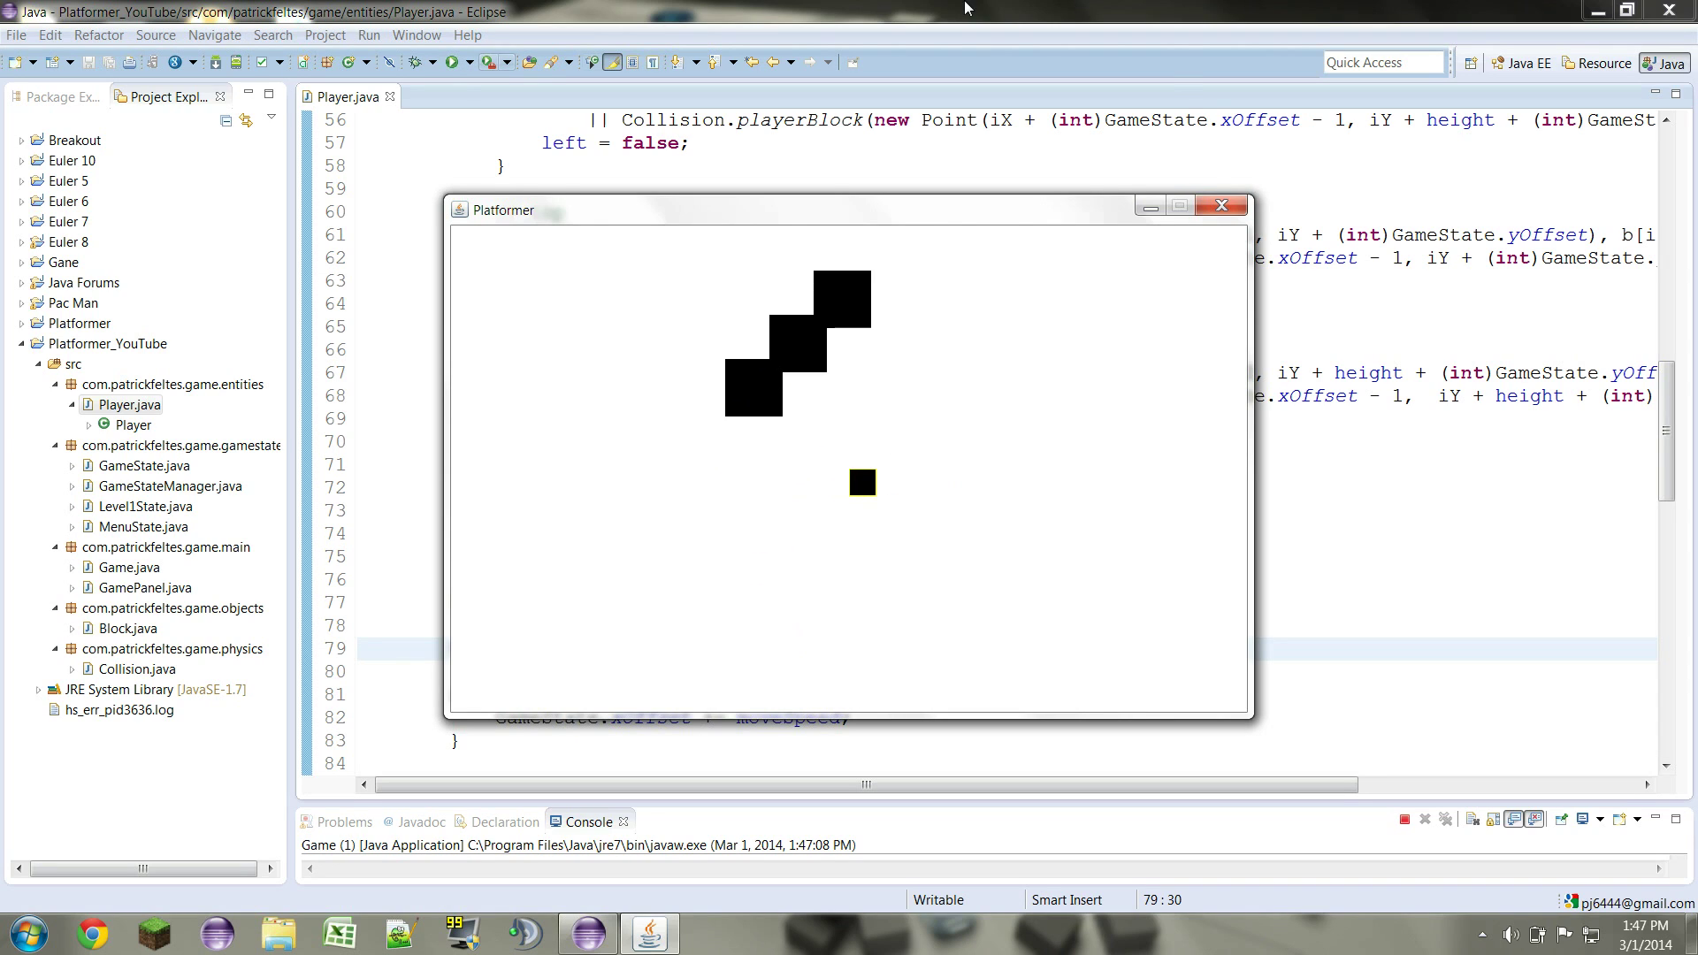
{"action": "left_click", "coordinate": [1215, 206]}
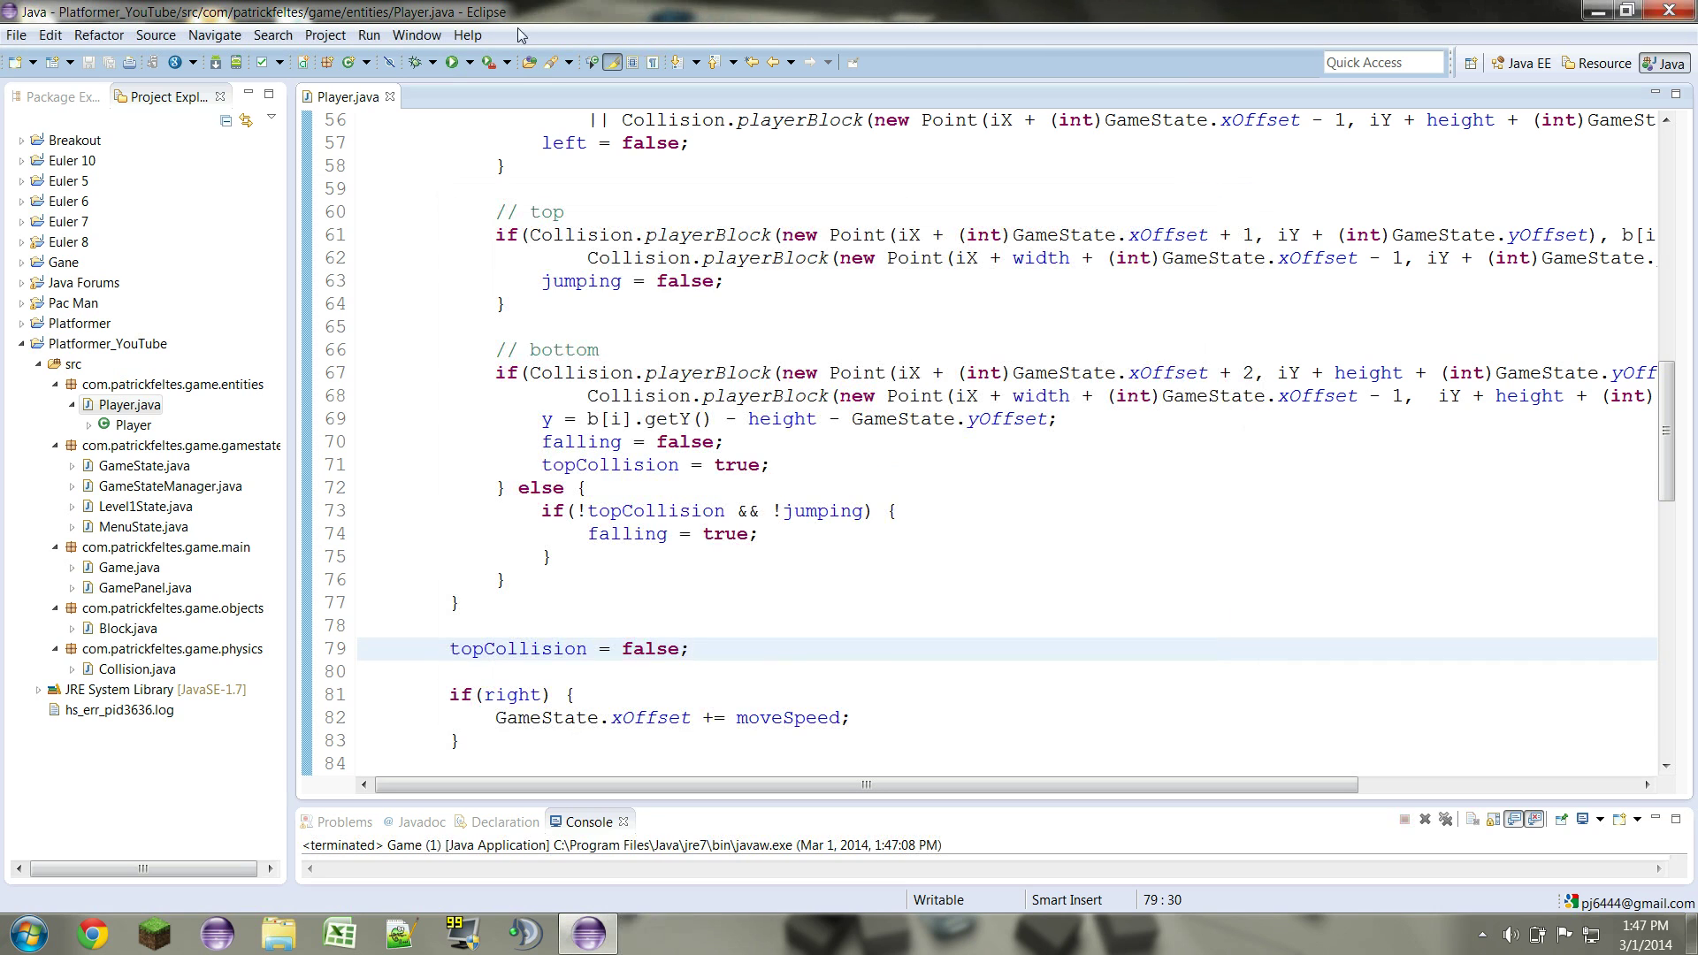
Rerun the game, start the level, jump twice onto the top block, then close it
{"action": "left_click", "coordinate": [453, 62]}
{"action": "key", "text": "Return"}
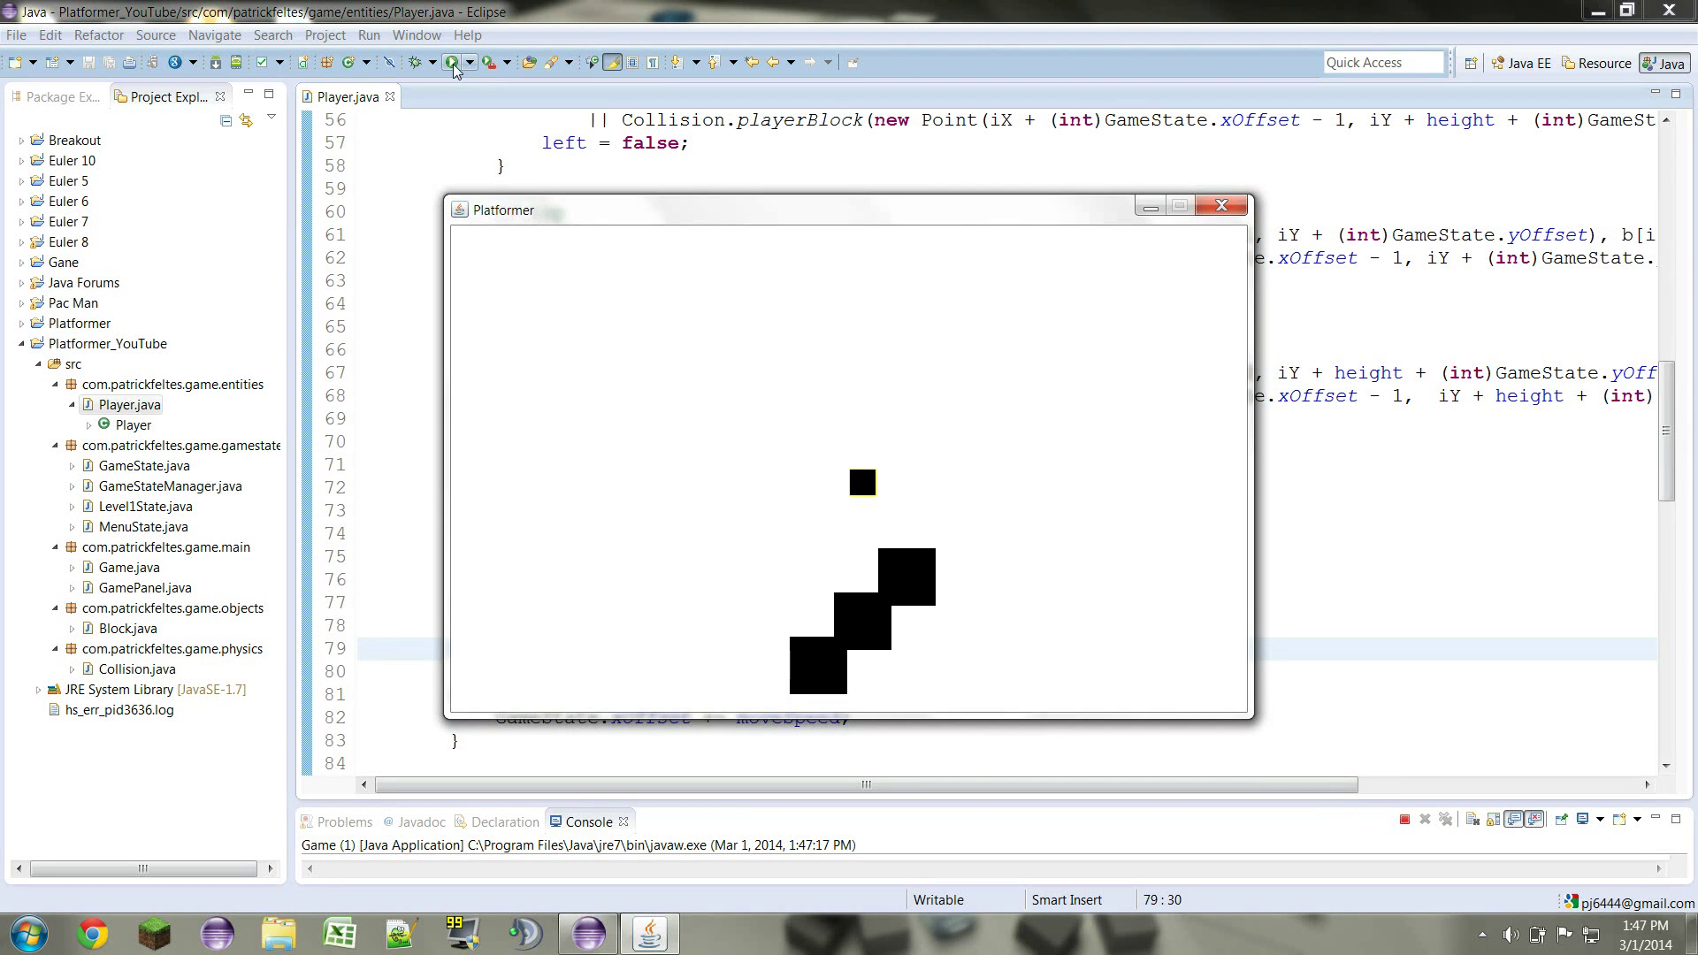
{"action": "key", "text": "d"}
{"action": "key", "text": "w"}
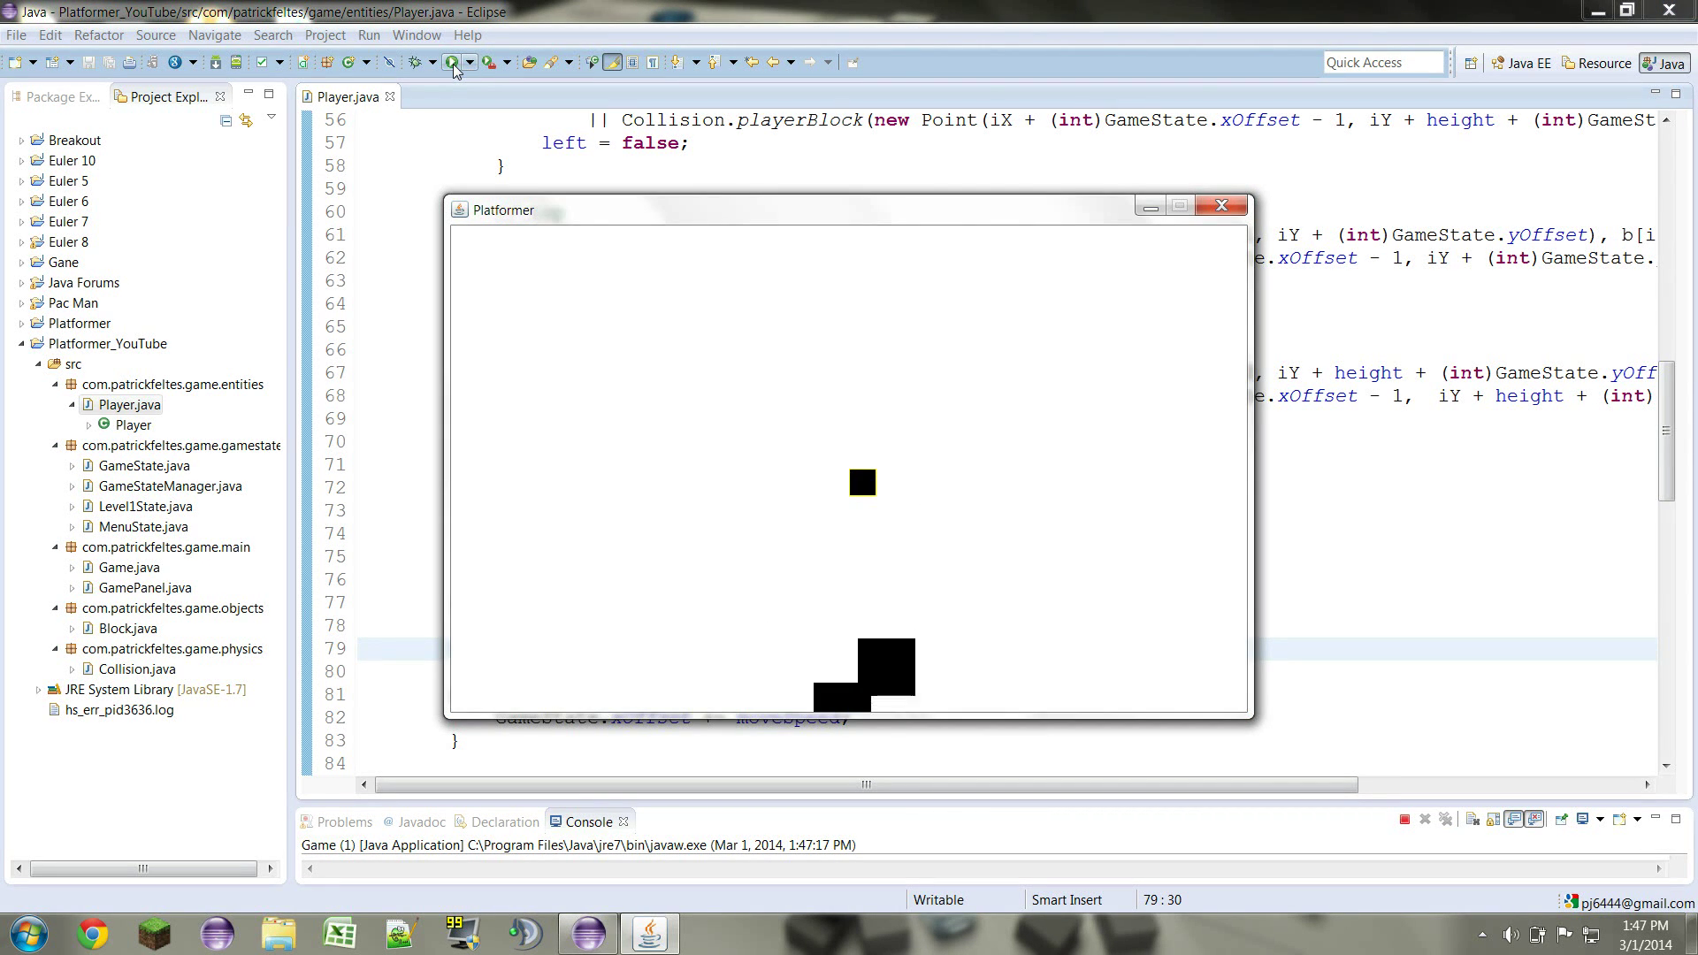
{"action": "key", "text": "w"}
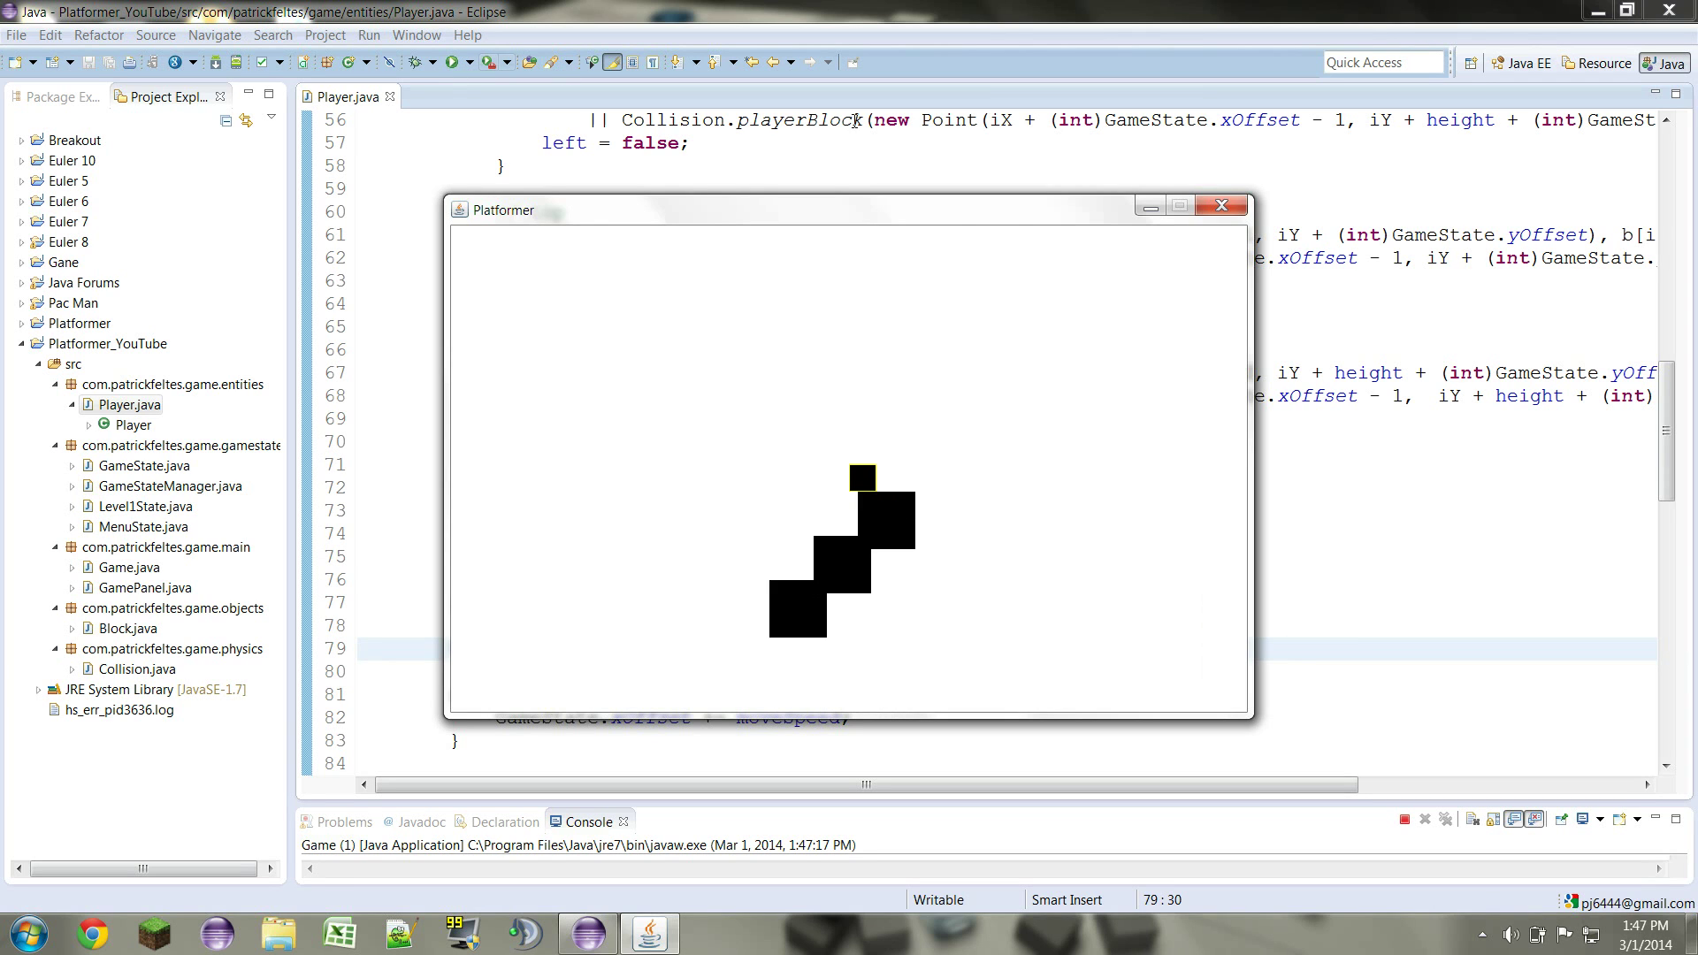
{"action": "left_click", "coordinate": [1216, 207]}
{"action": "scroll", "coordinate": [910, 703], "scroll_direction": "down", "scroll_amount": 3}
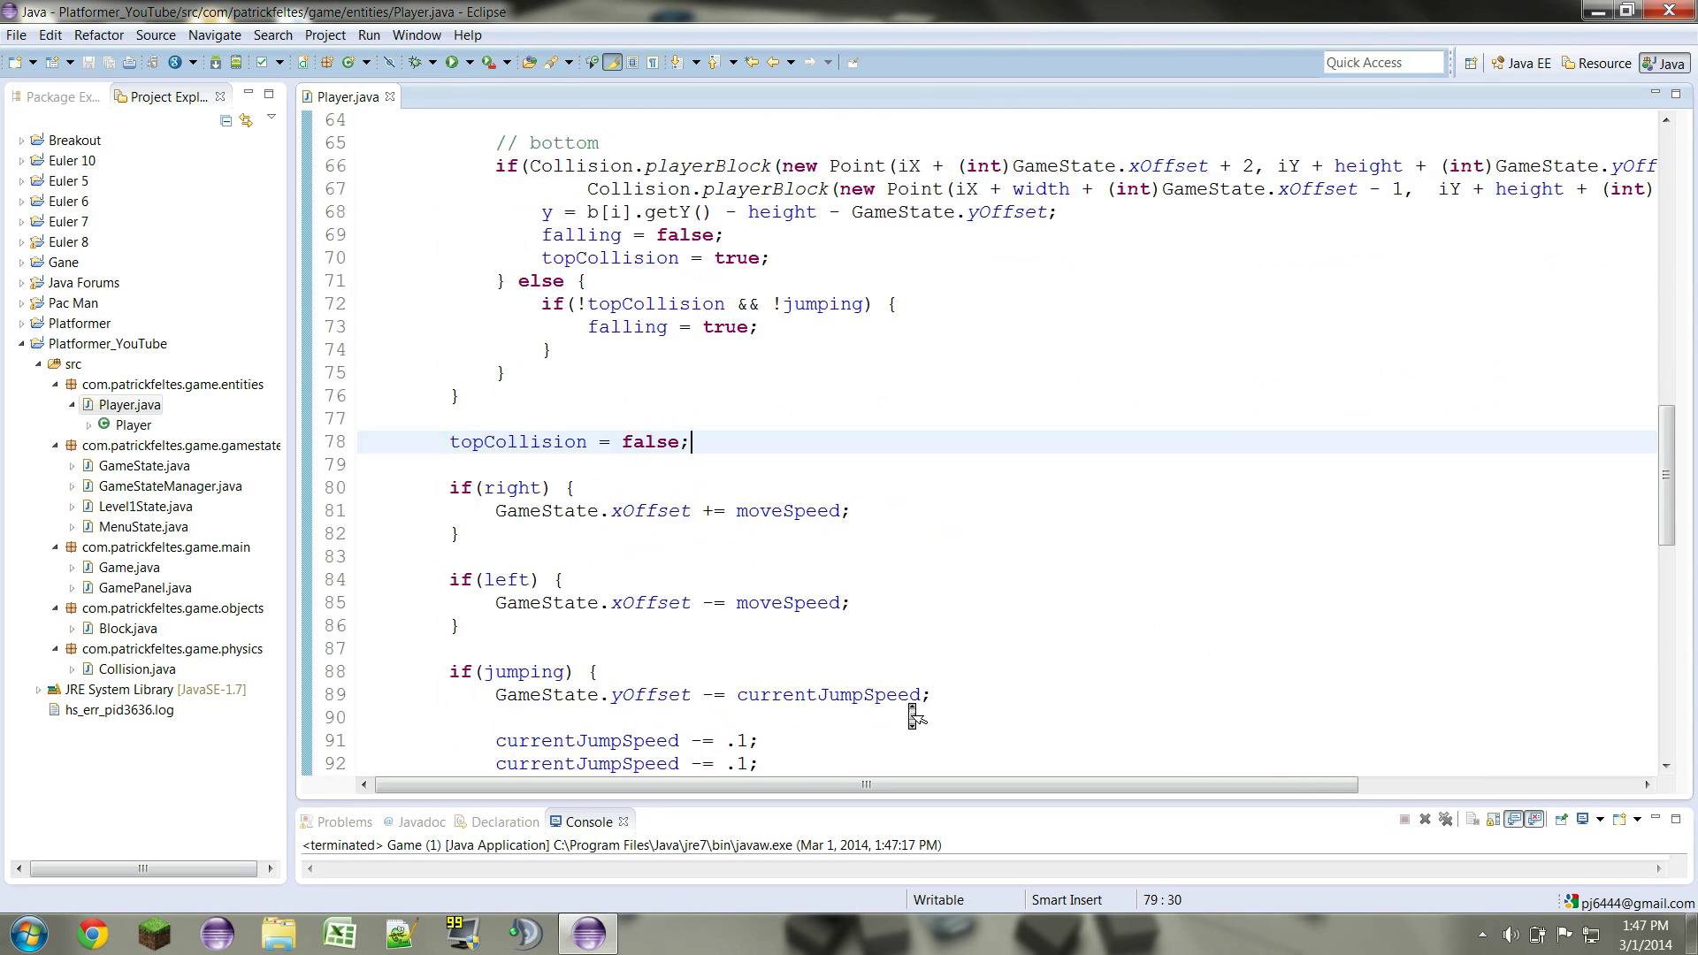
{"action": "scroll", "coordinate": [910, 703], "scroll_direction": "down", "scroll_amount": 14}
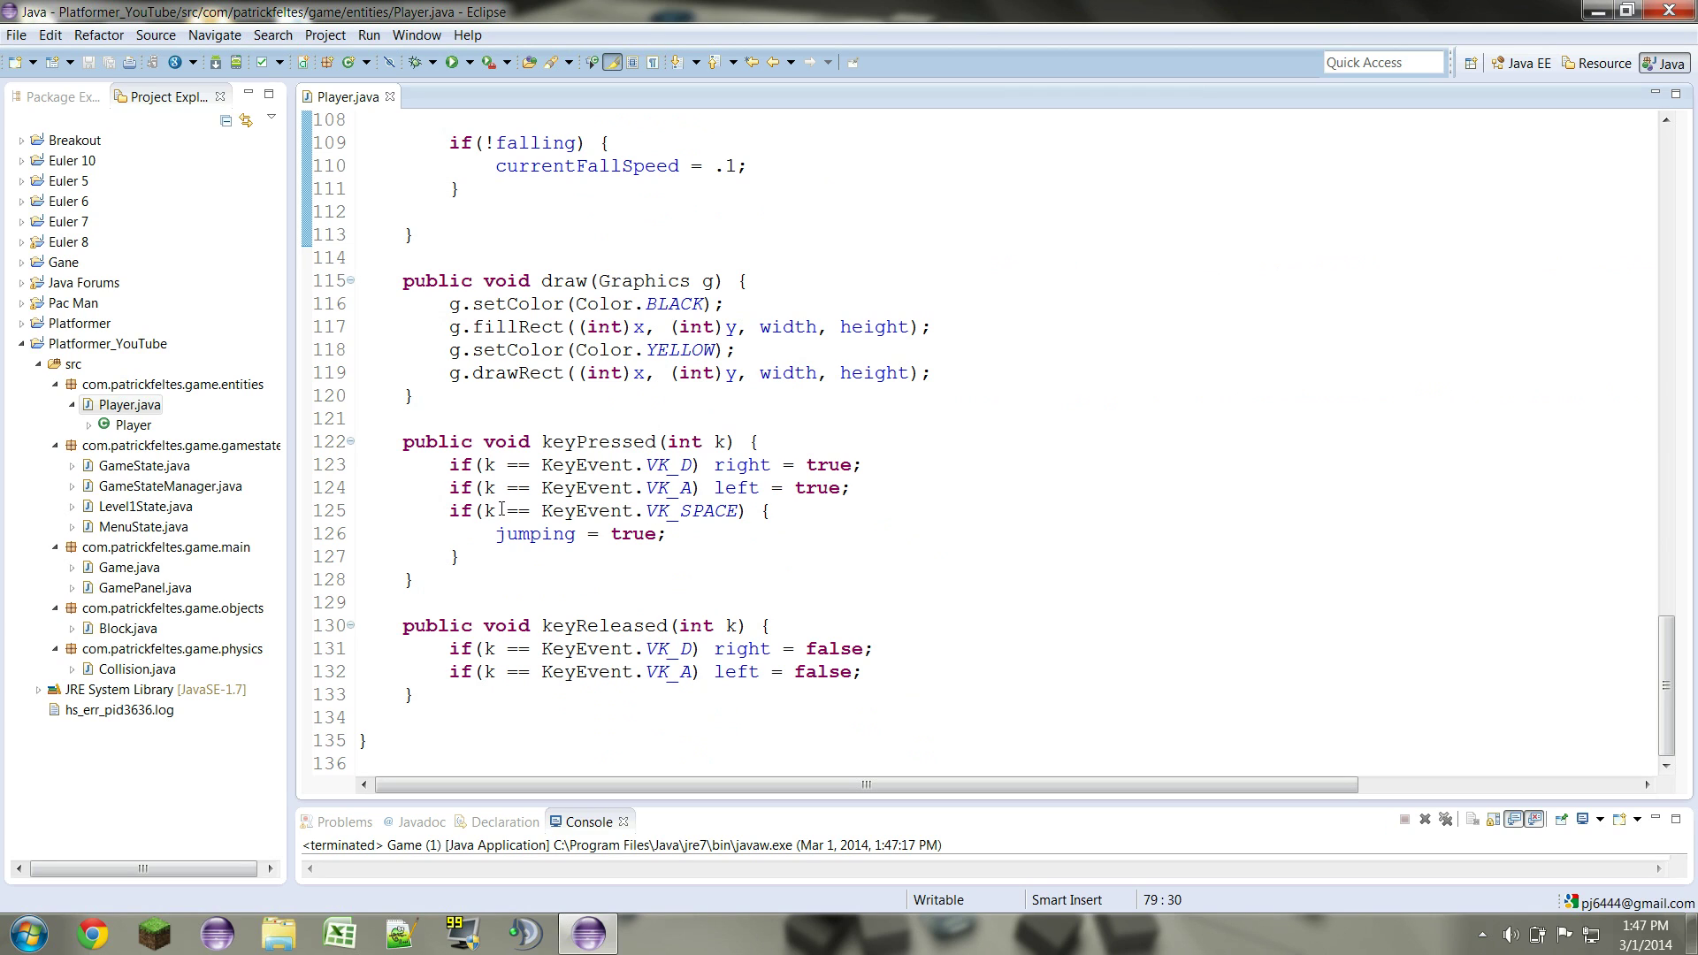
Guard the VK_SPACE check with && !jumping && !falling, pulling jumping = true; onto that line
{"action": "left_click", "coordinate": [738, 511]}
{"action": "type", "text": "&& "}
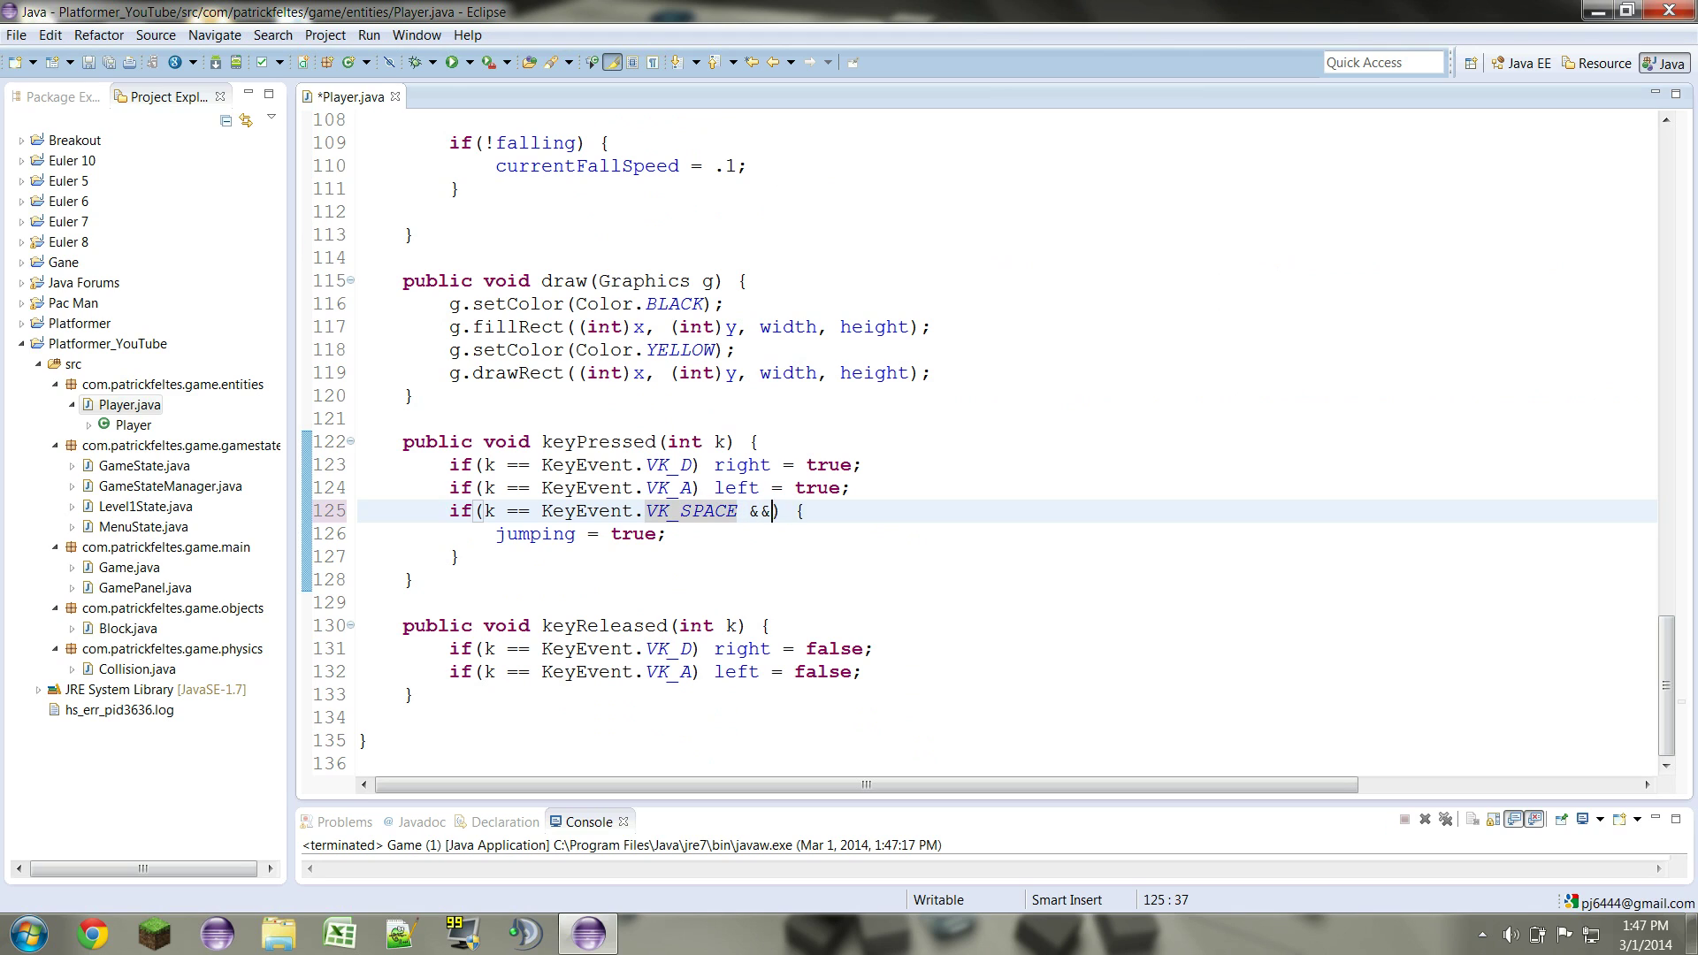
{"action": "type", "text": "!ju"}
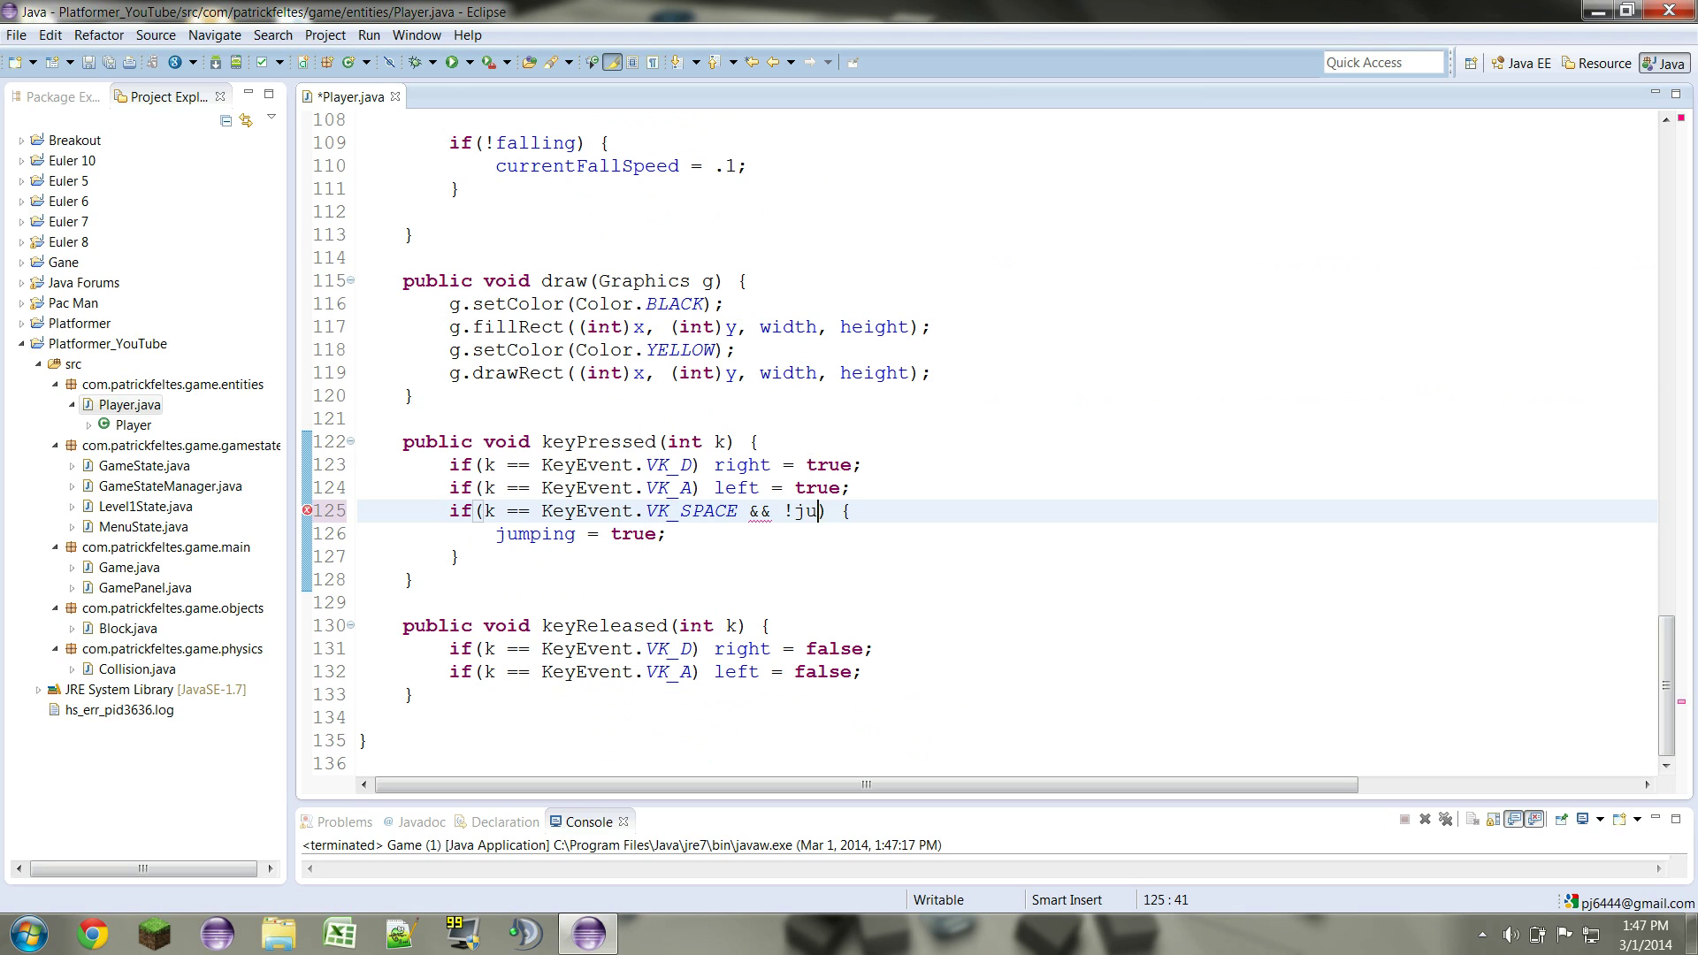
{"action": "type", "text": "mping && "}
{"action": "type", "text": "!falling"}
{"action": "key", "text": "Down"}
{"action": "key", "text": "Down"}
{"action": "key", "text": "BackSpace"}
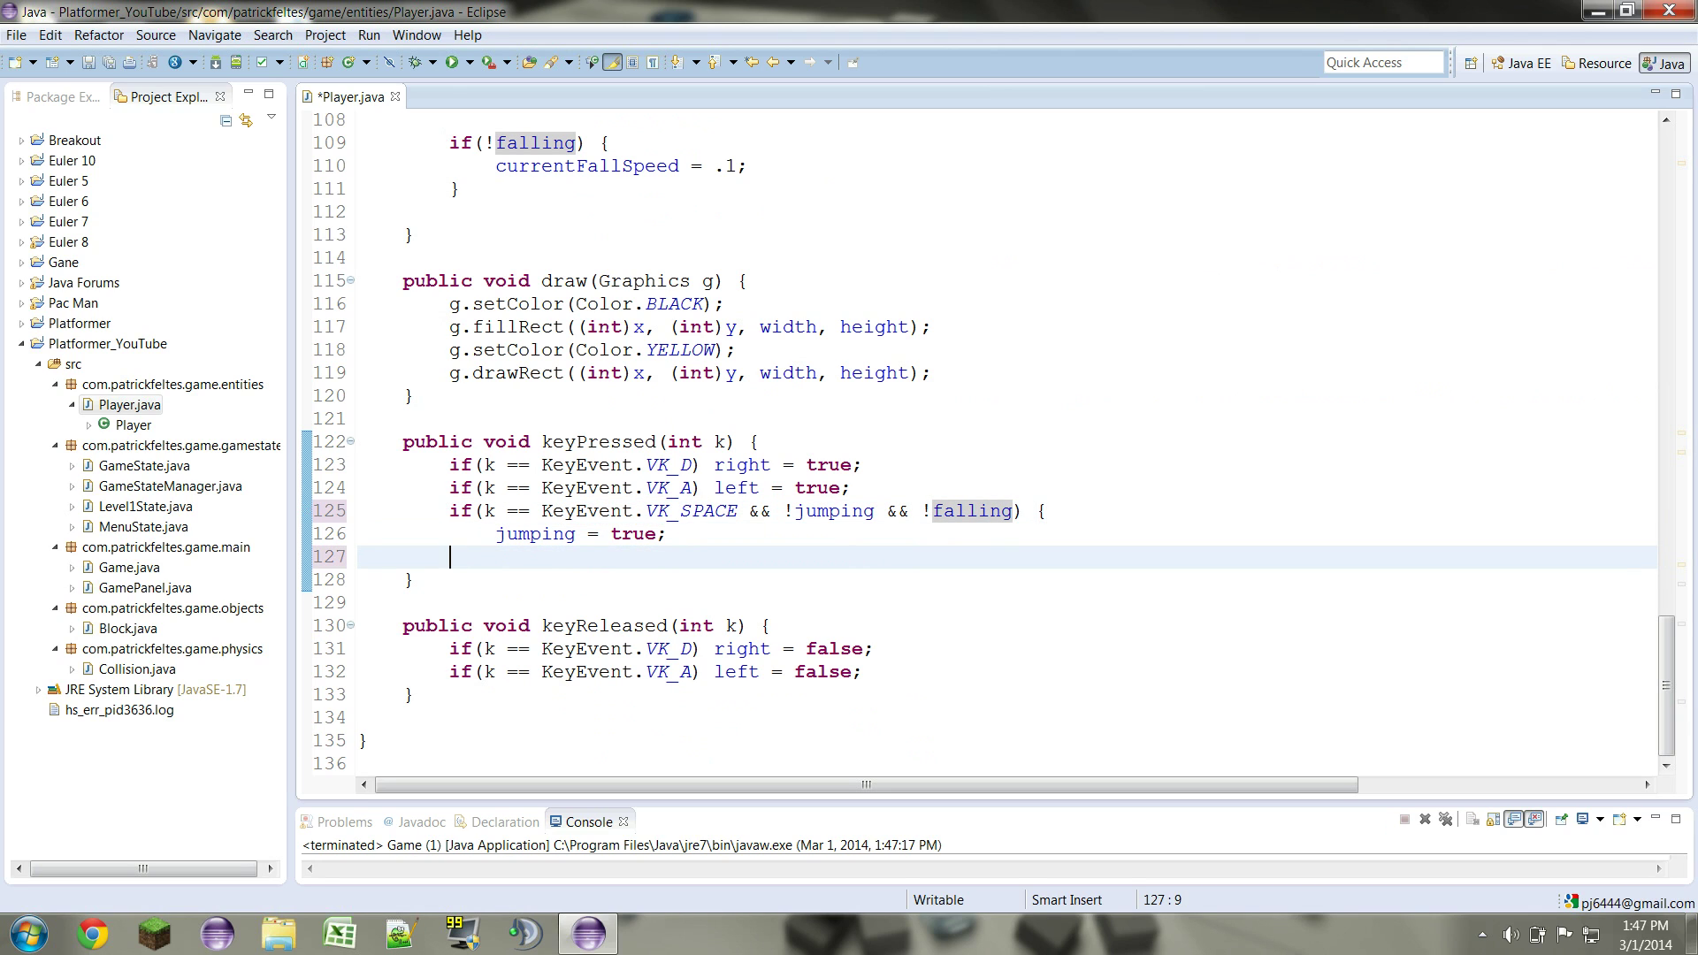
{"action": "key", "text": "BackSpace"}
{"action": "key", "text": "BackSpace"}
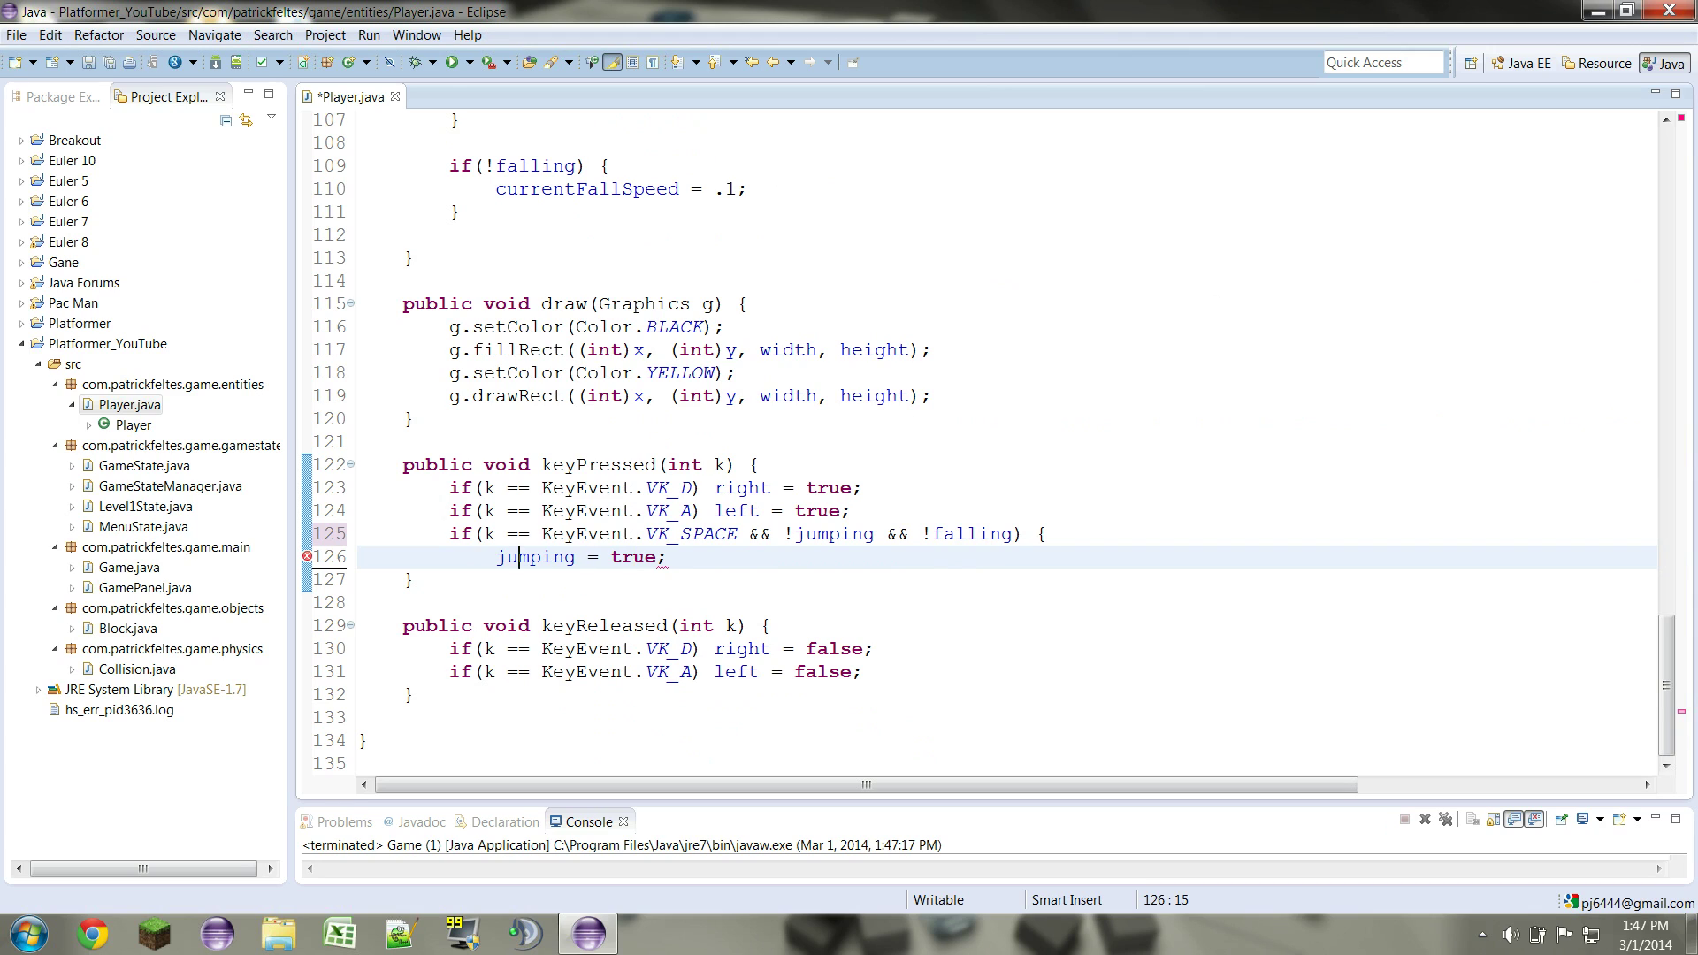
{"action": "key", "text": "BackSpace"}
{"action": "key", "text": "BackSpace"}
{"action": "key", "text": "BackSpace"}
{"action": "key", "text": "BackSpace"}
{"action": "key", "text": "BackSpace"}
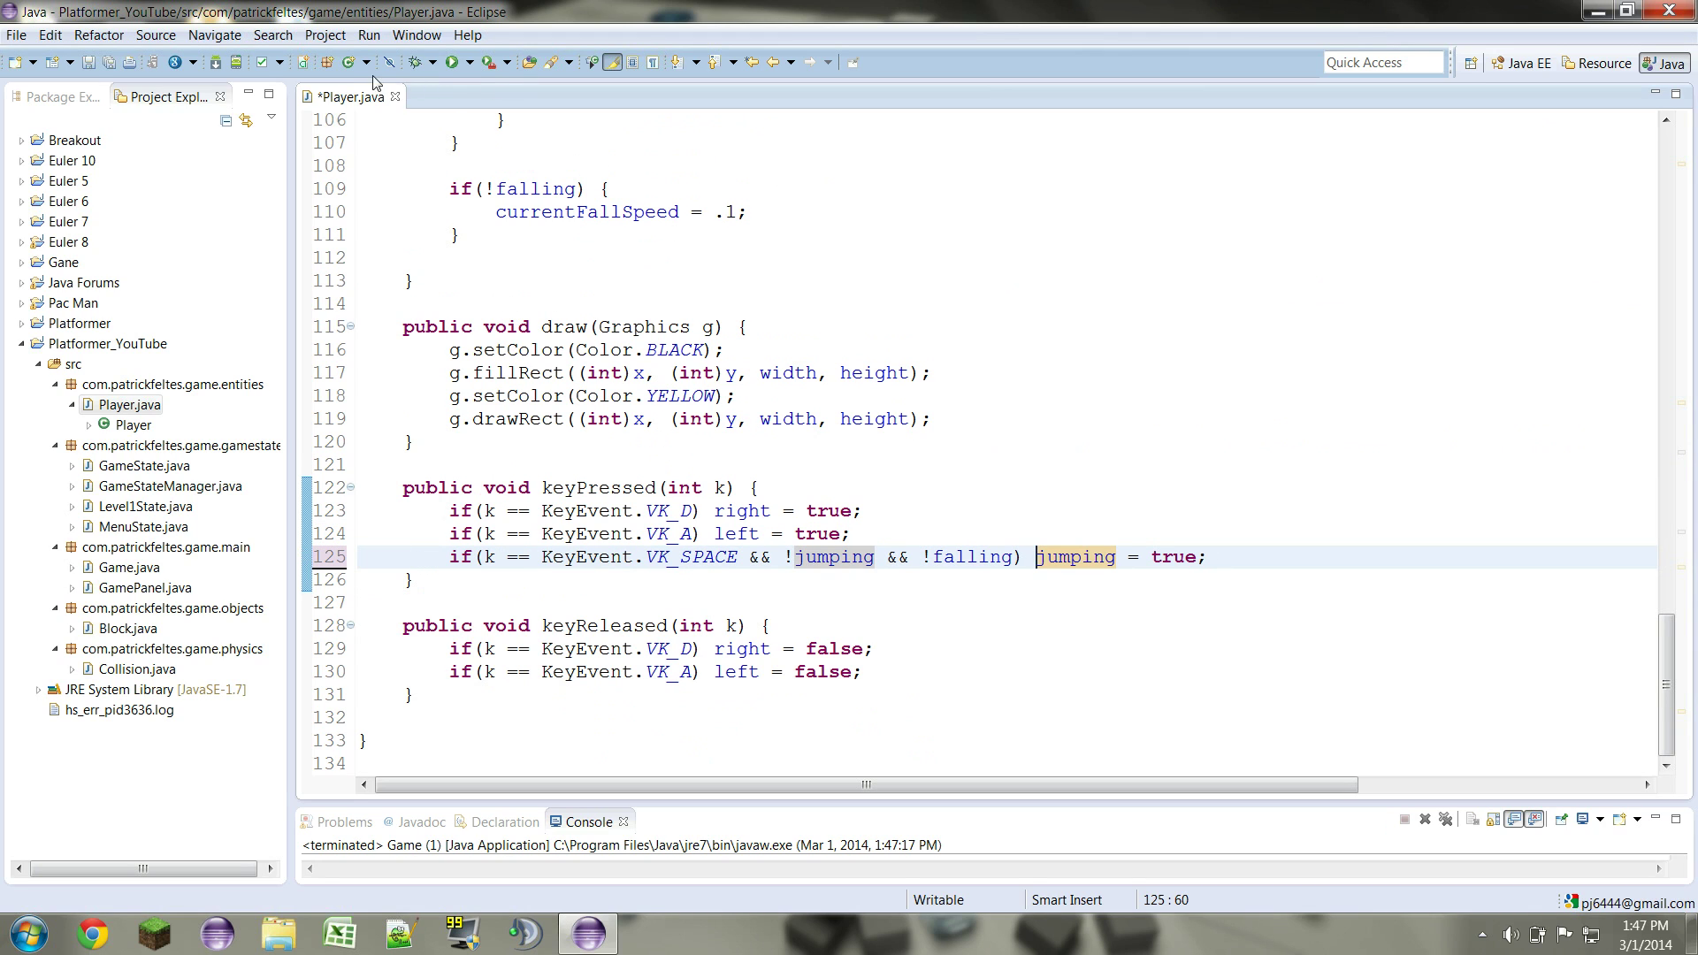
Save and relaunch the game, start the level, and jump in place three times
{"action": "left_click", "coordinate": [455, 64]}
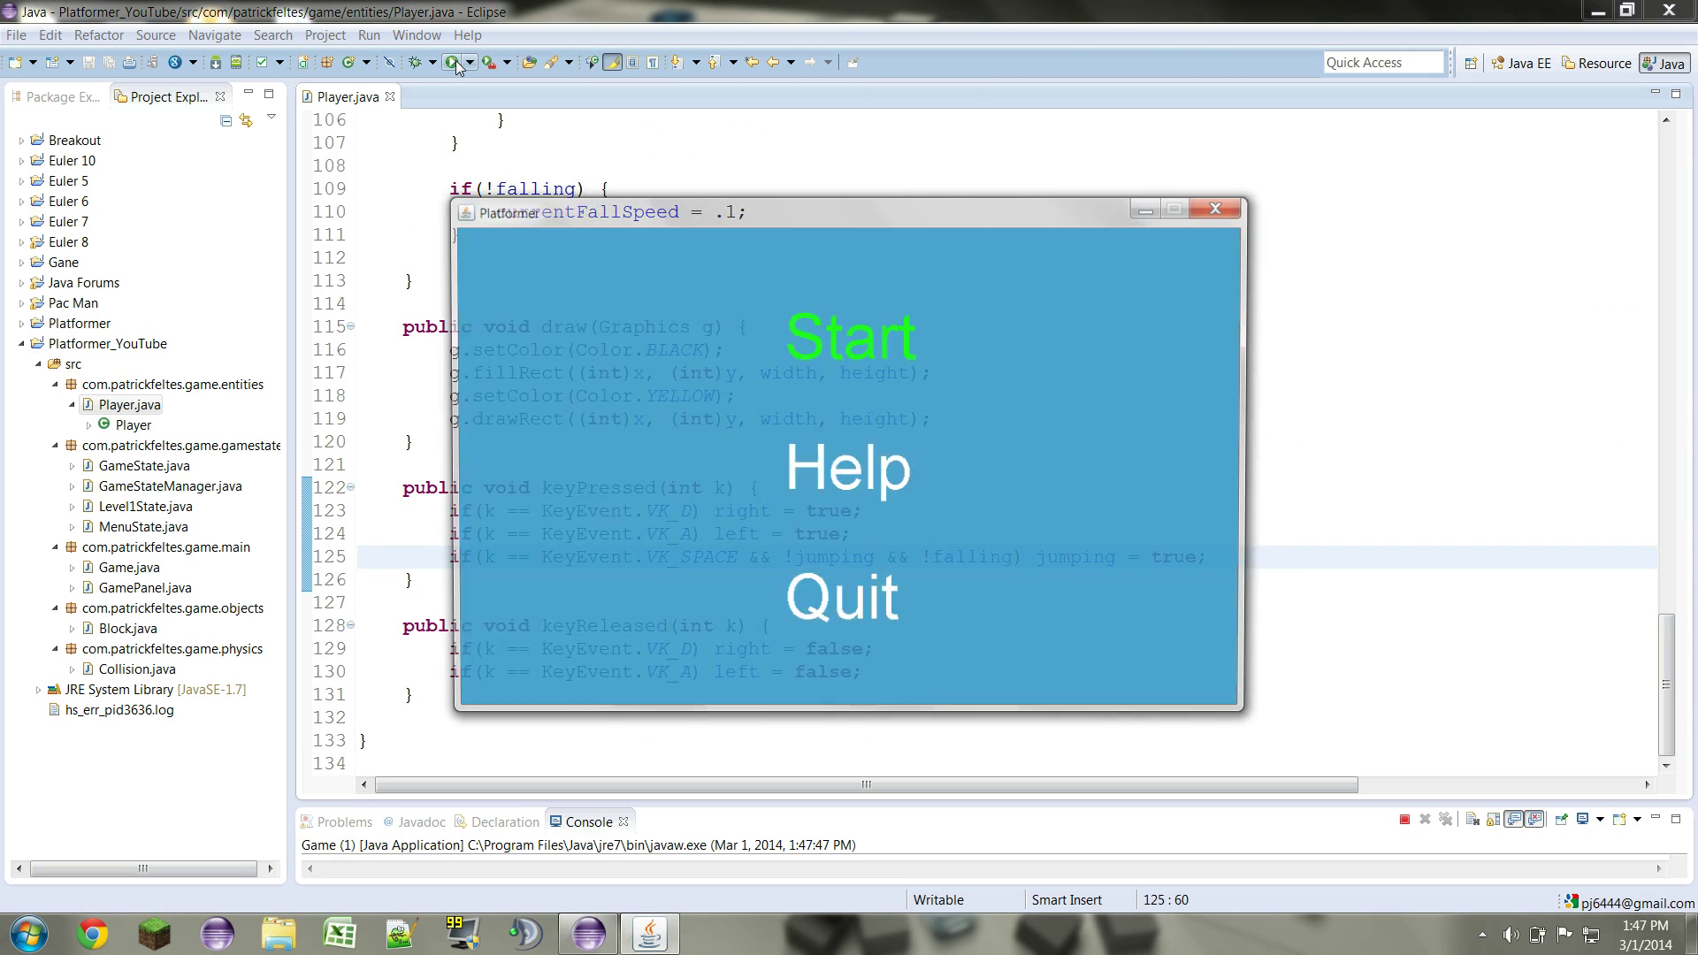
{"action": "key", "text": "Return"}
{"action": "key", "text": "space"}
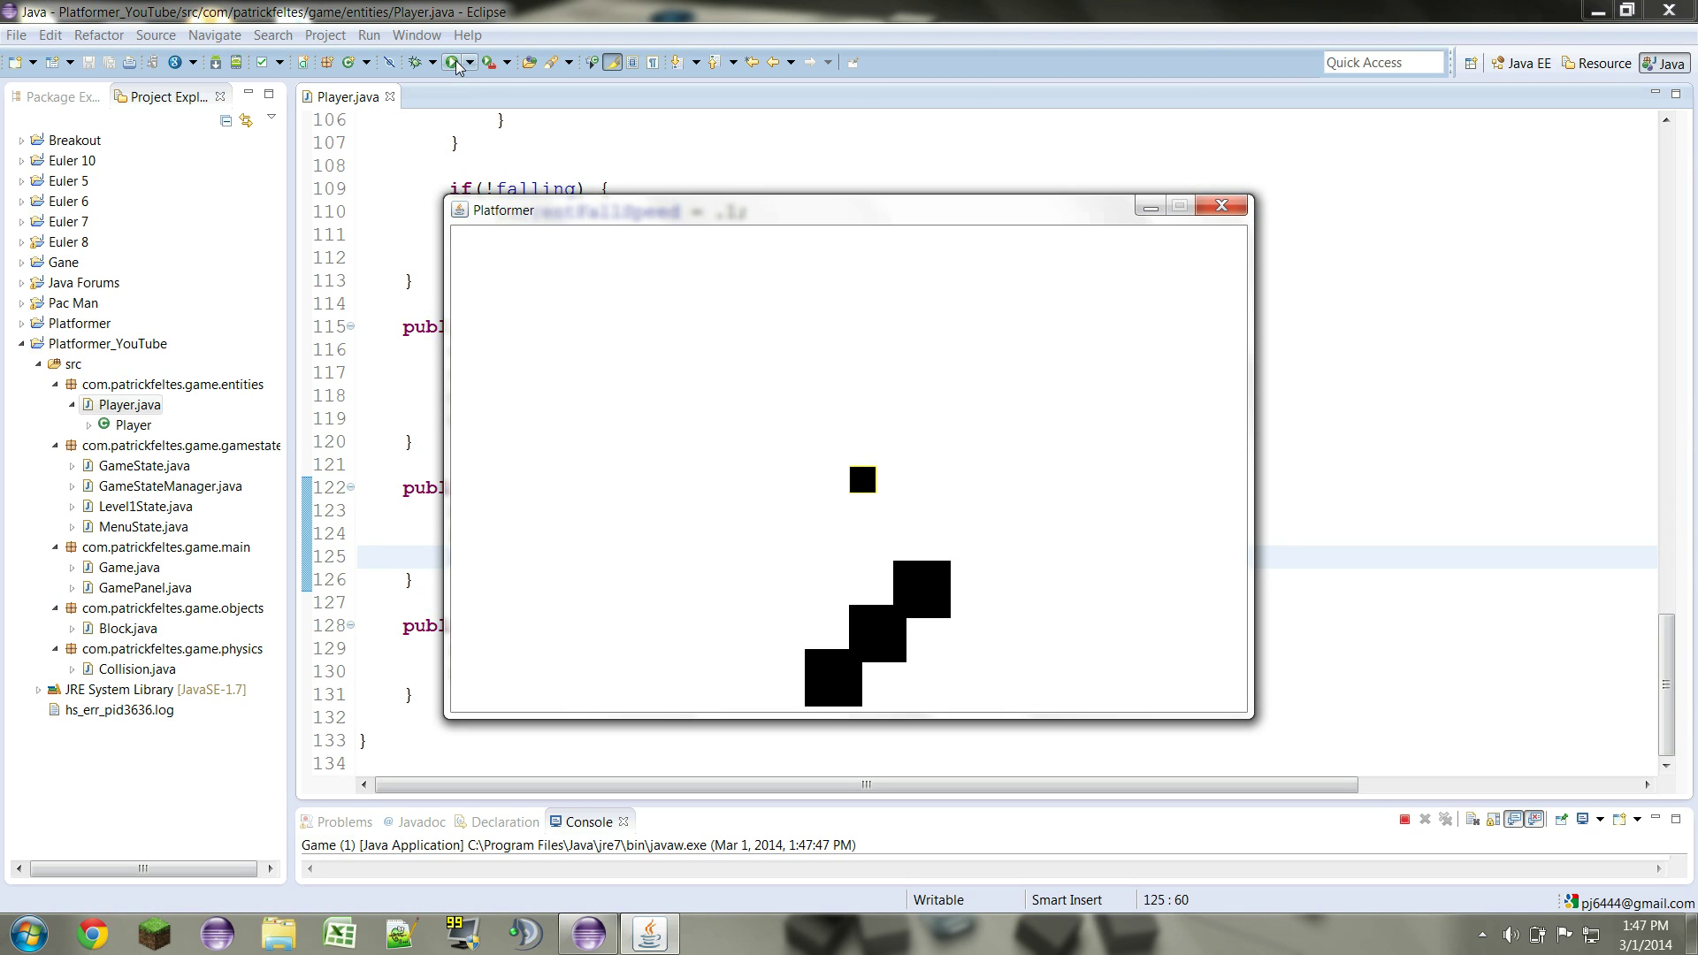
{"action": "key", "text": "space"}
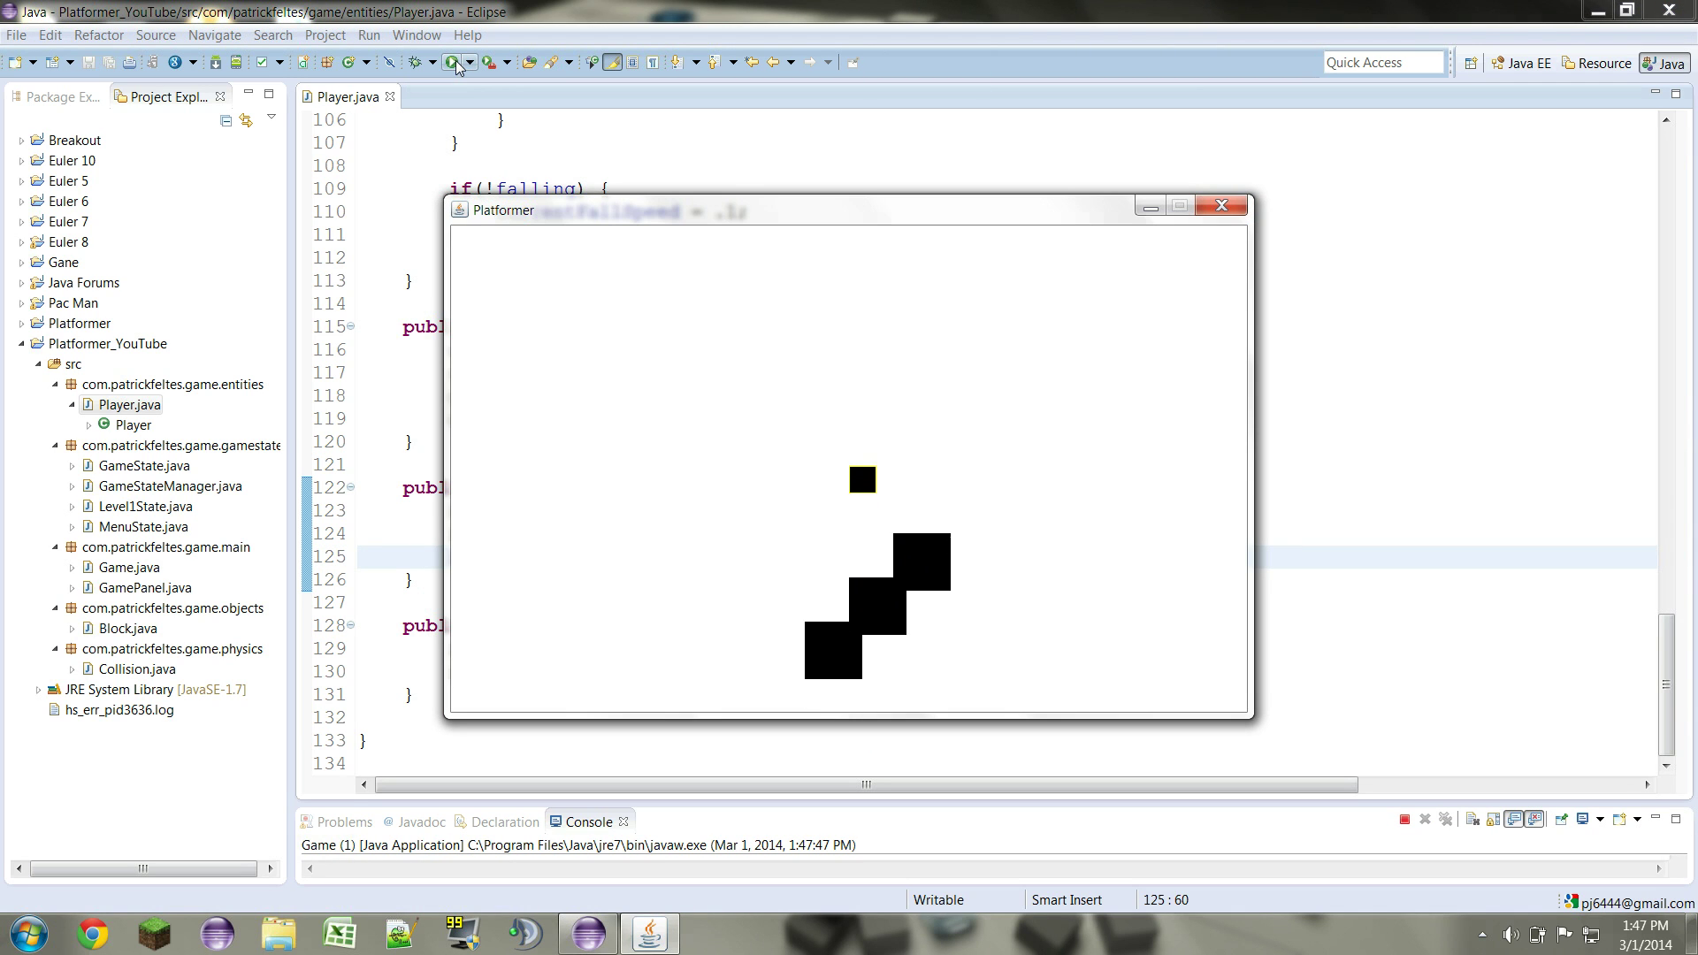
{"action": "key", "text": "space"}
Walk left and right across the staircase blocks, jumping repeatedly to check clean landings
{"action": "key", "text": "Right"}
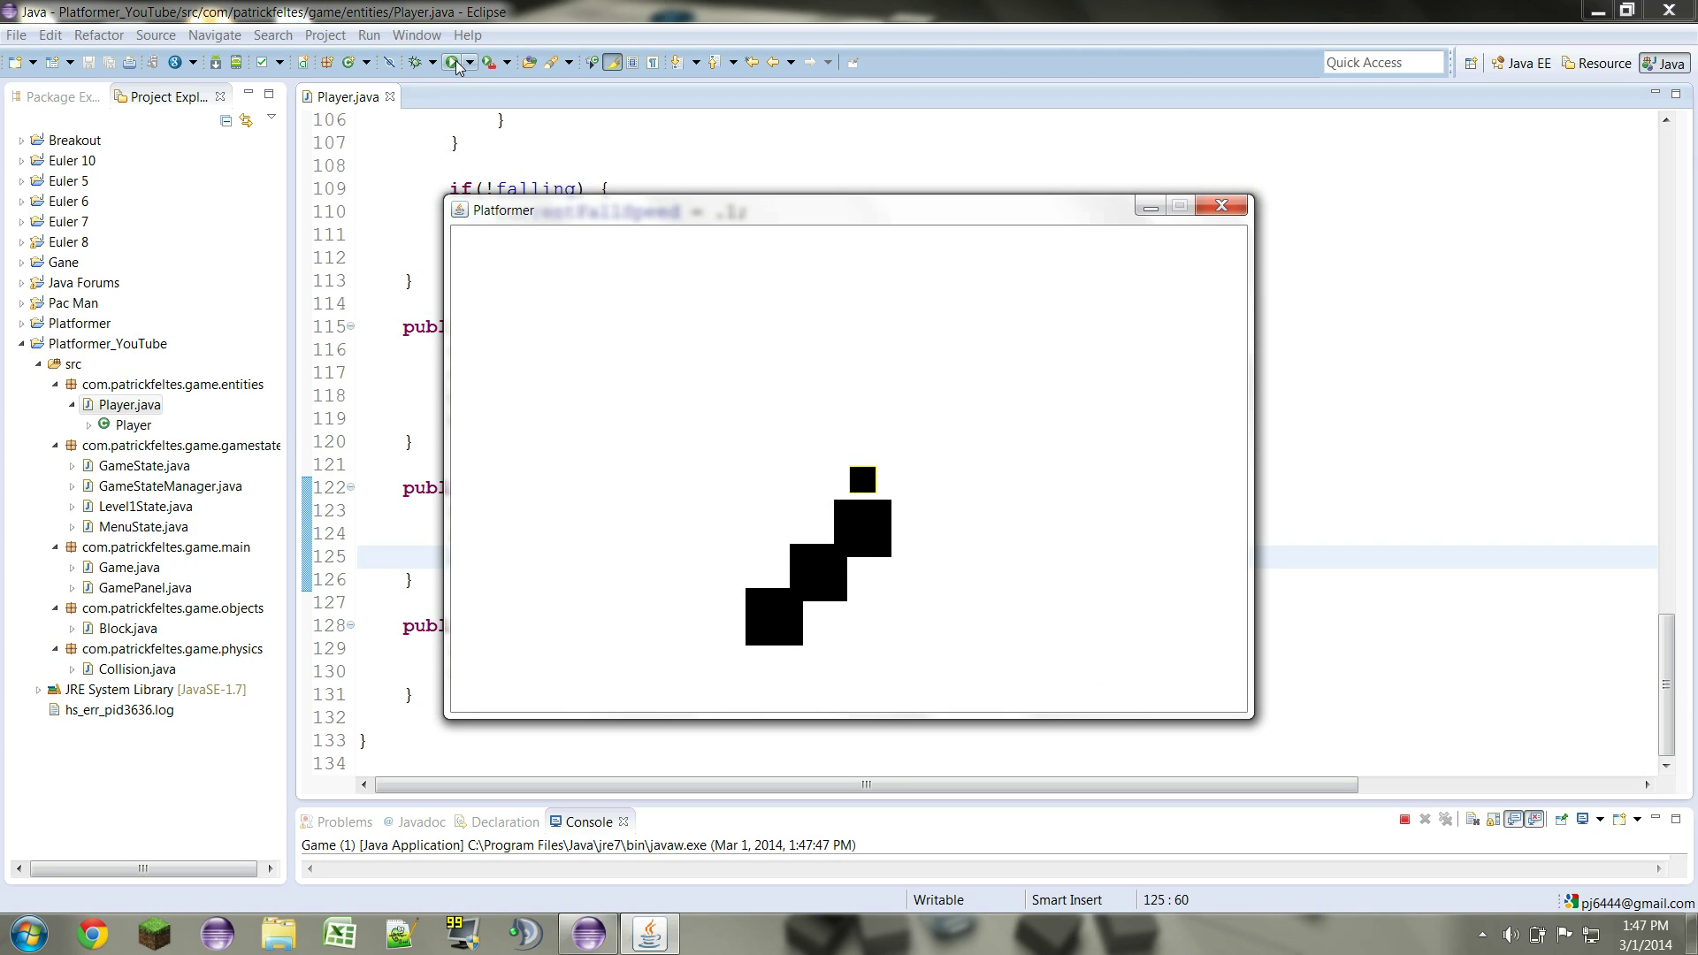
{"action": "key", "text": "space"}
{"action": "key", "text": "Left"}
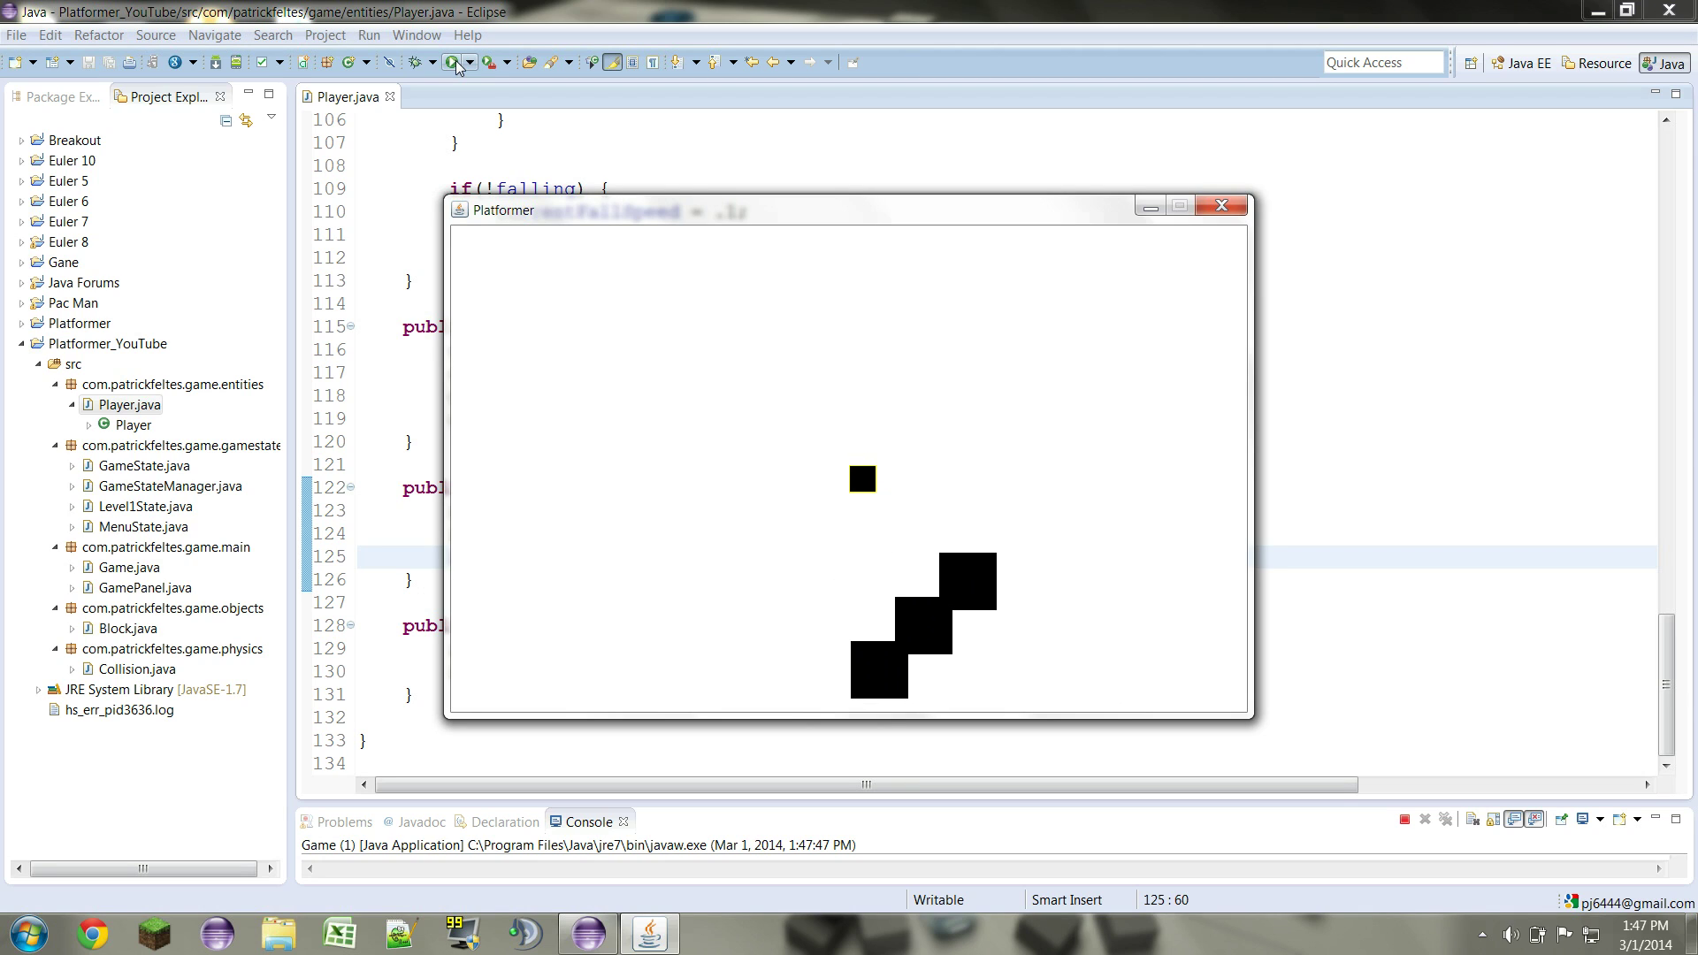
{"action": "key", "text": "space"}
{"action": "key", "text": "Right"}
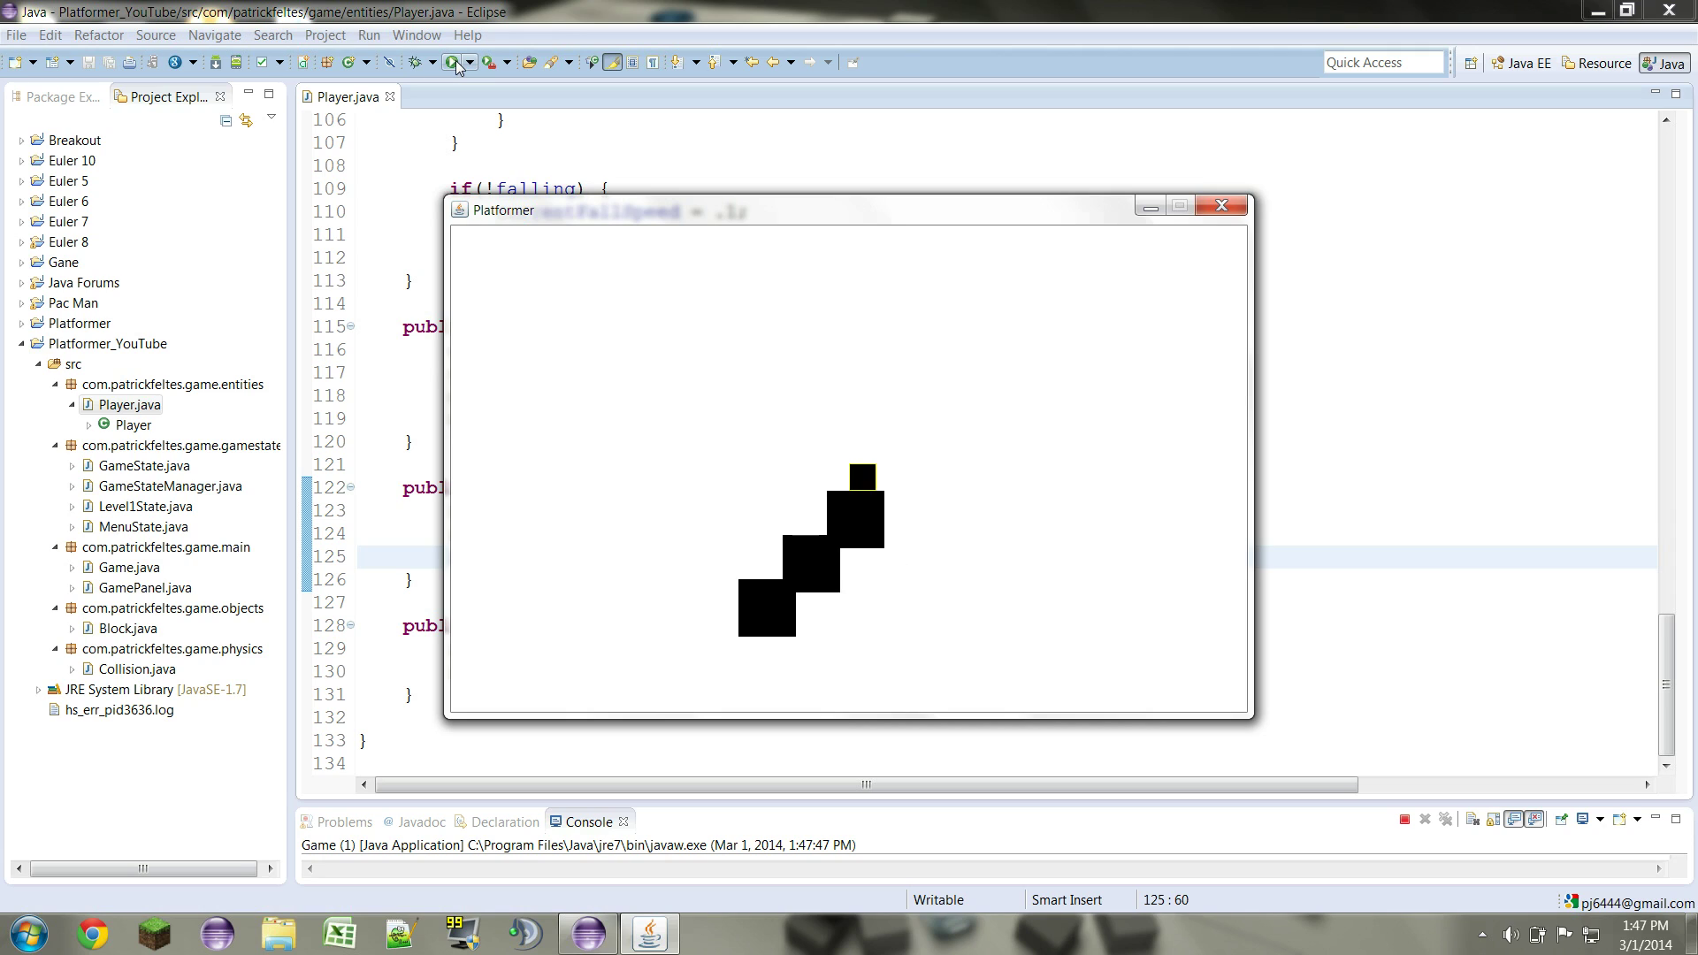
{"action": "key", "text": "Left"}
{"action": "key", "text": "space"}
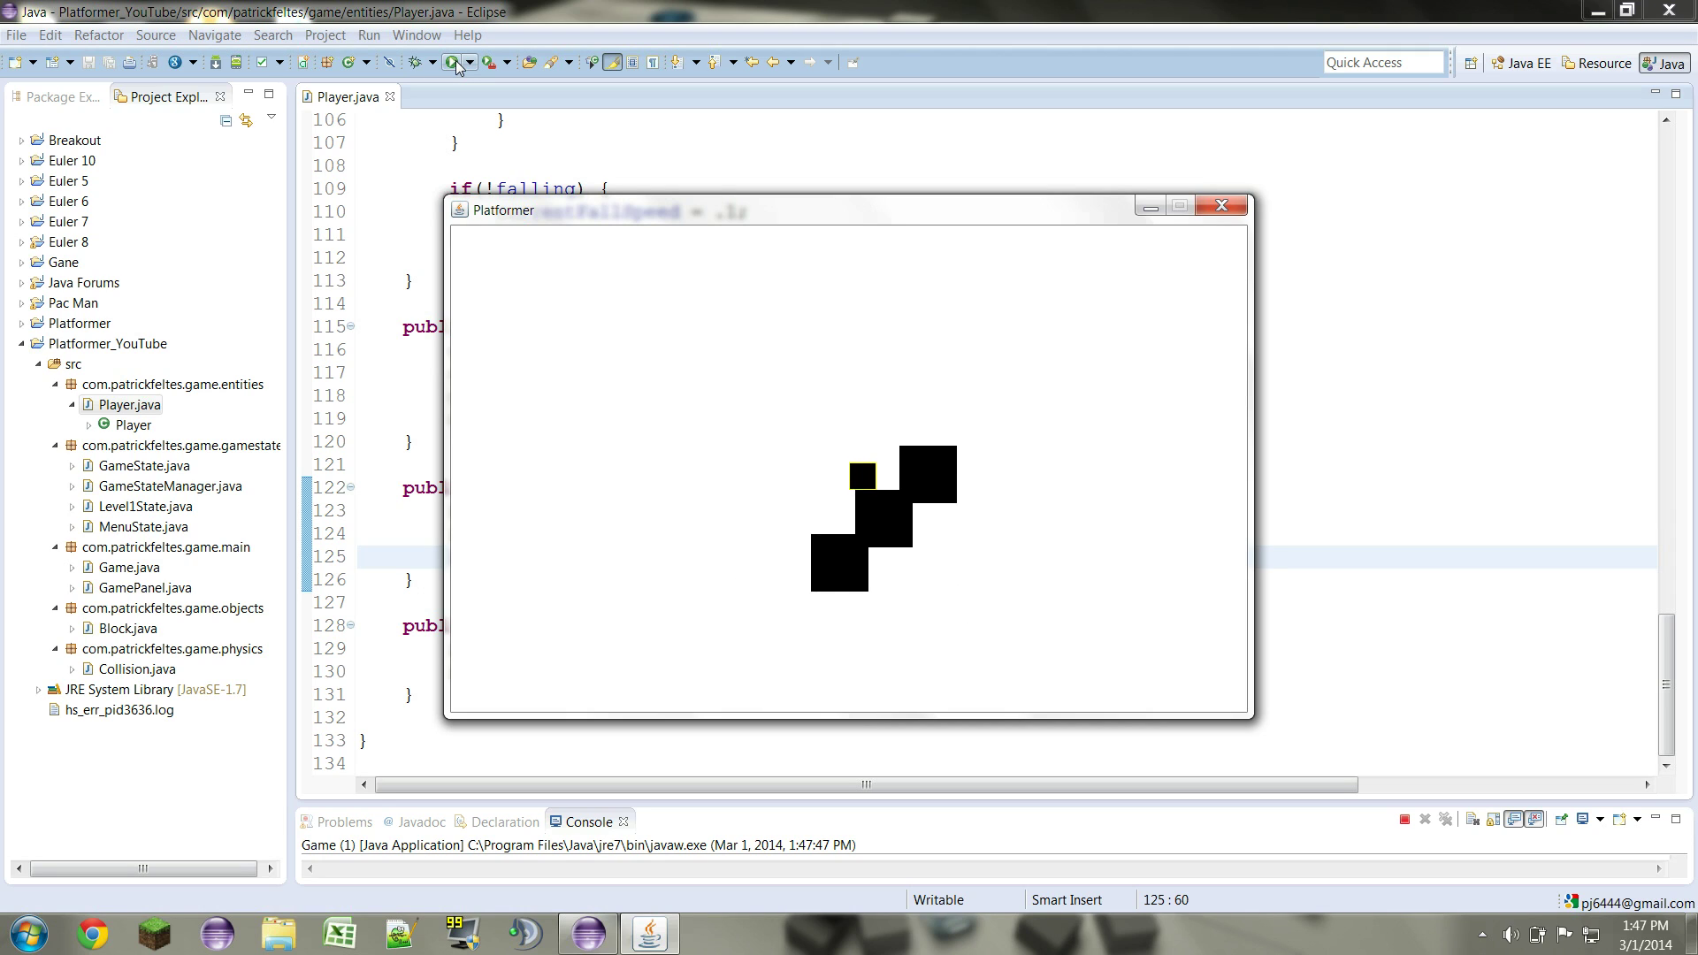
{"action": "key", "text": "Right"}
{"action": "key", "text": "space"}
{"action": "key", "text": "Right"}
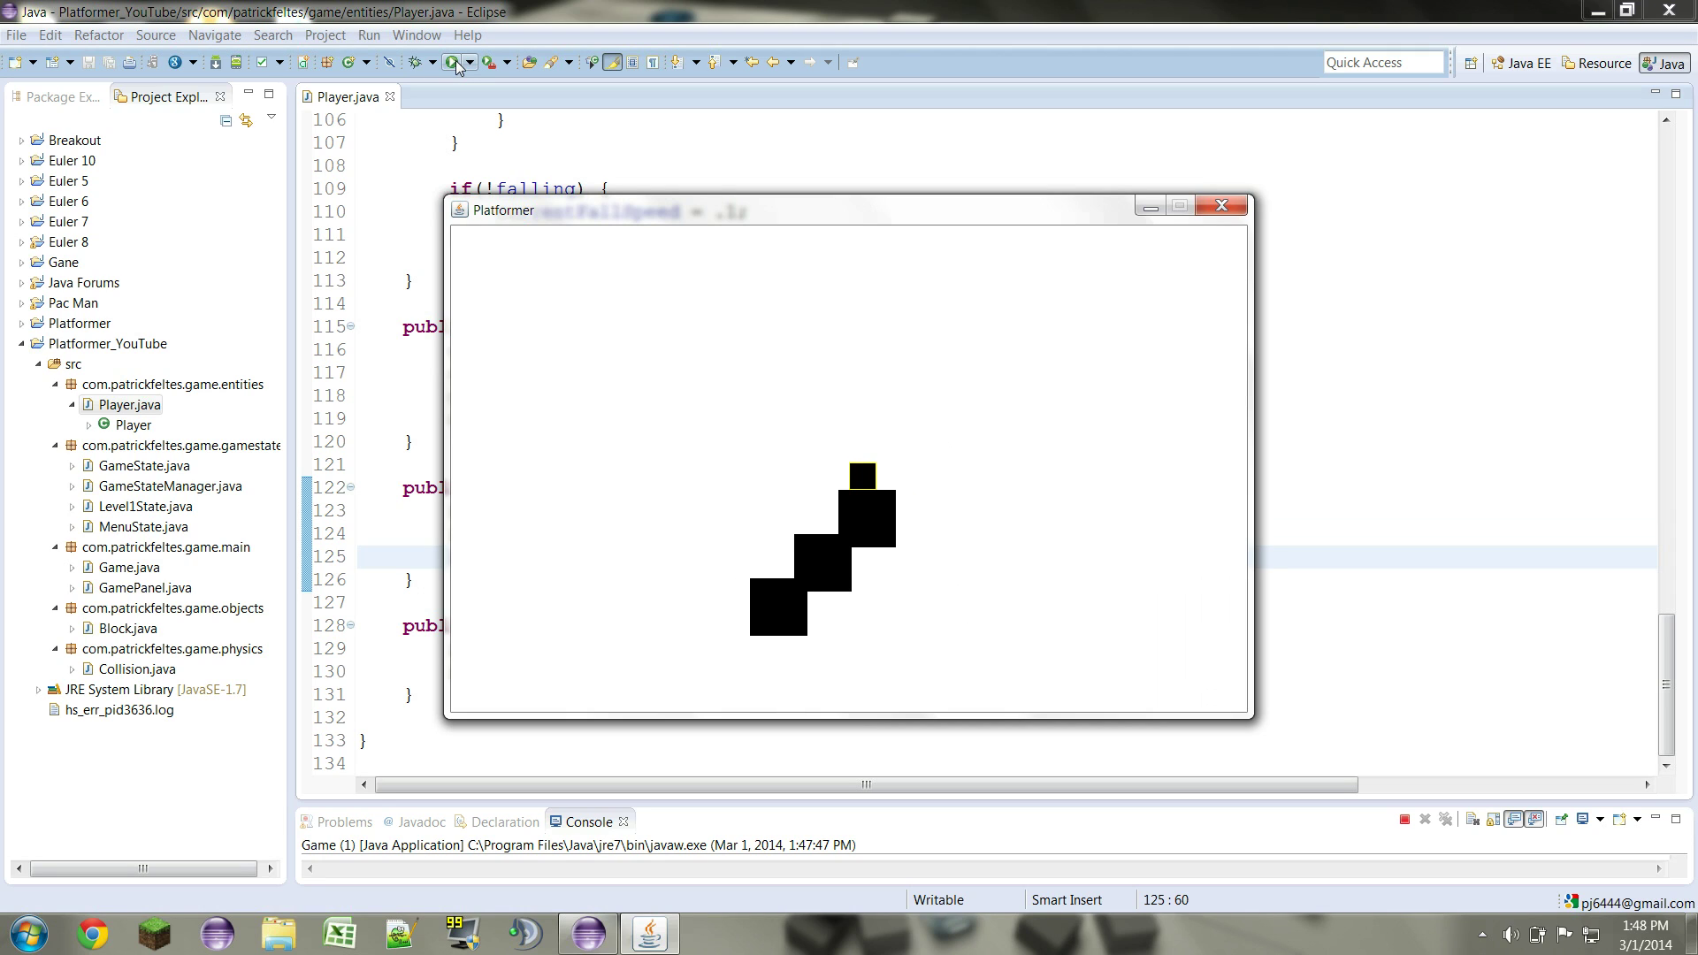